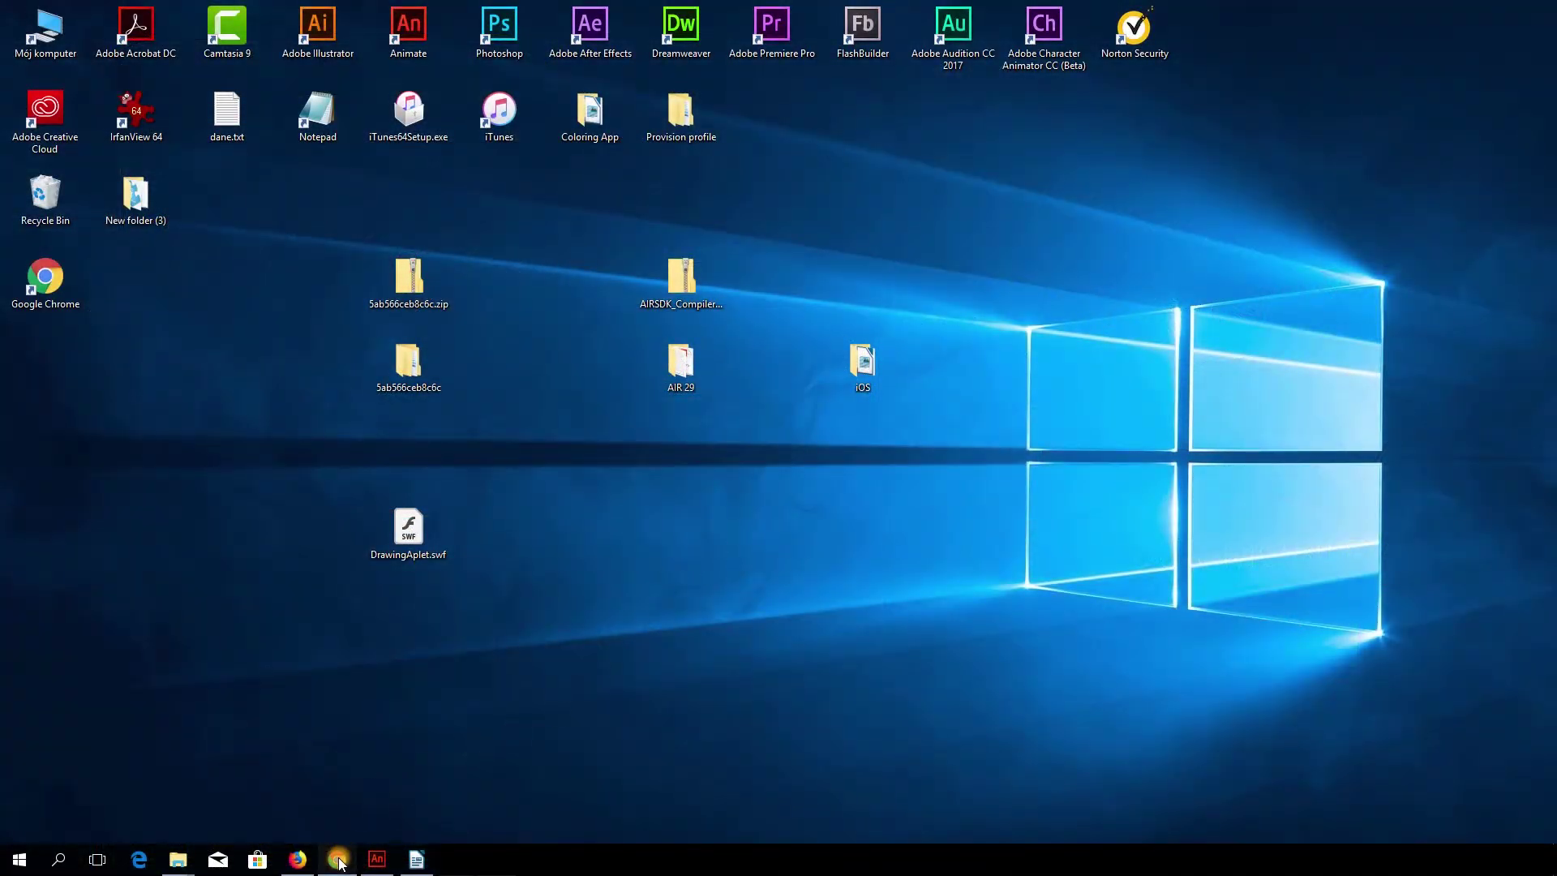
- Bring back Chrome's 'adobe air sdk' Google results to reach the AIR SDK & Compiler 29.0.0.112 page
{"action": "left_click", "coordinate": [337, 861]}
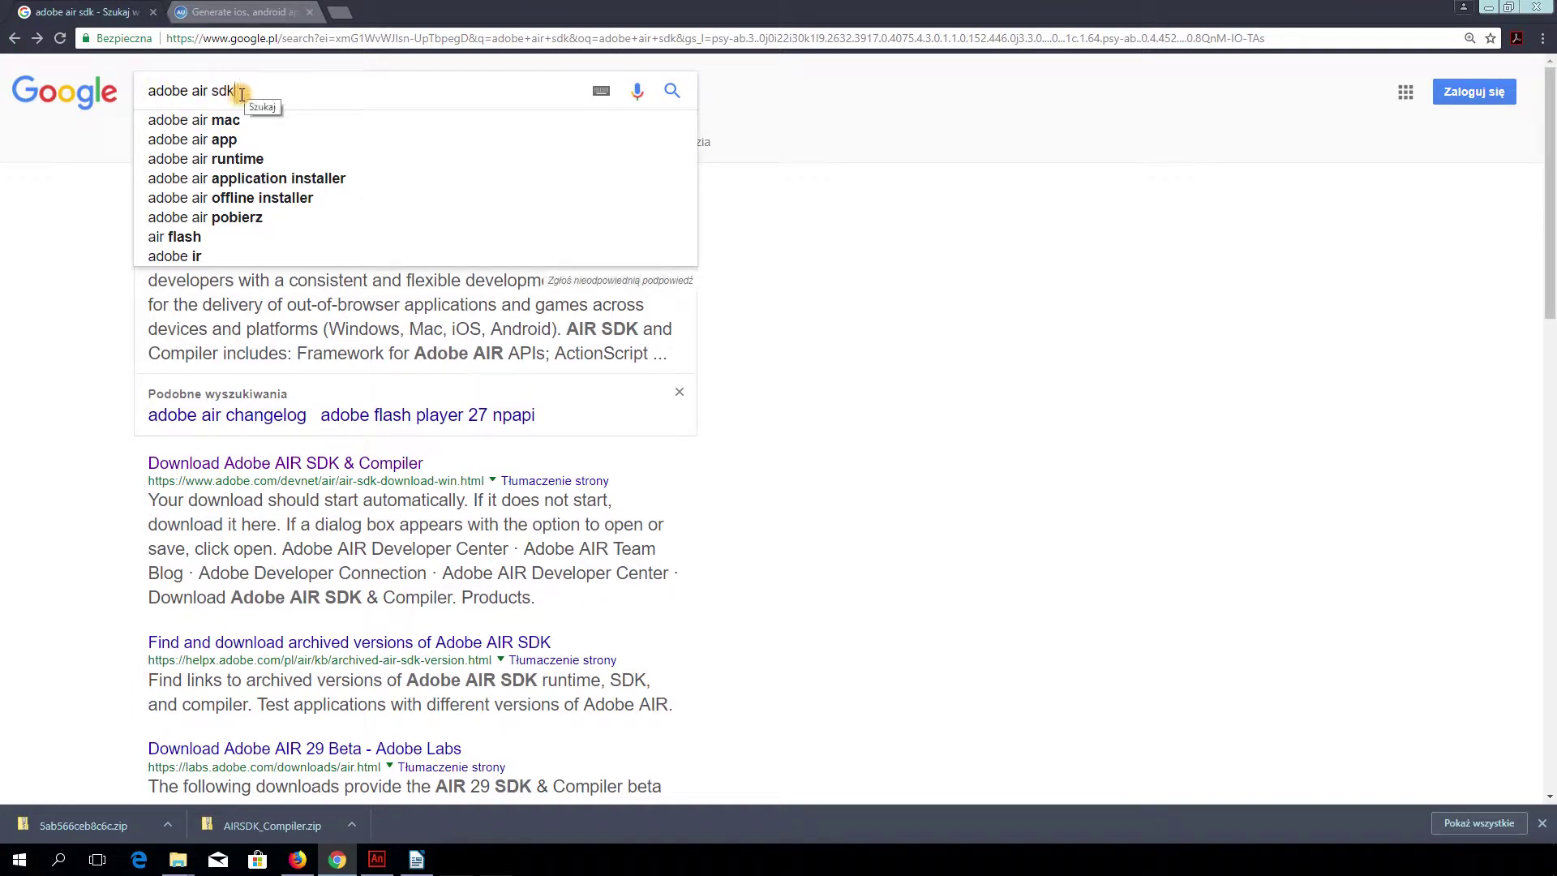
{"action": "left_click", "coordinate": [81, 207]}
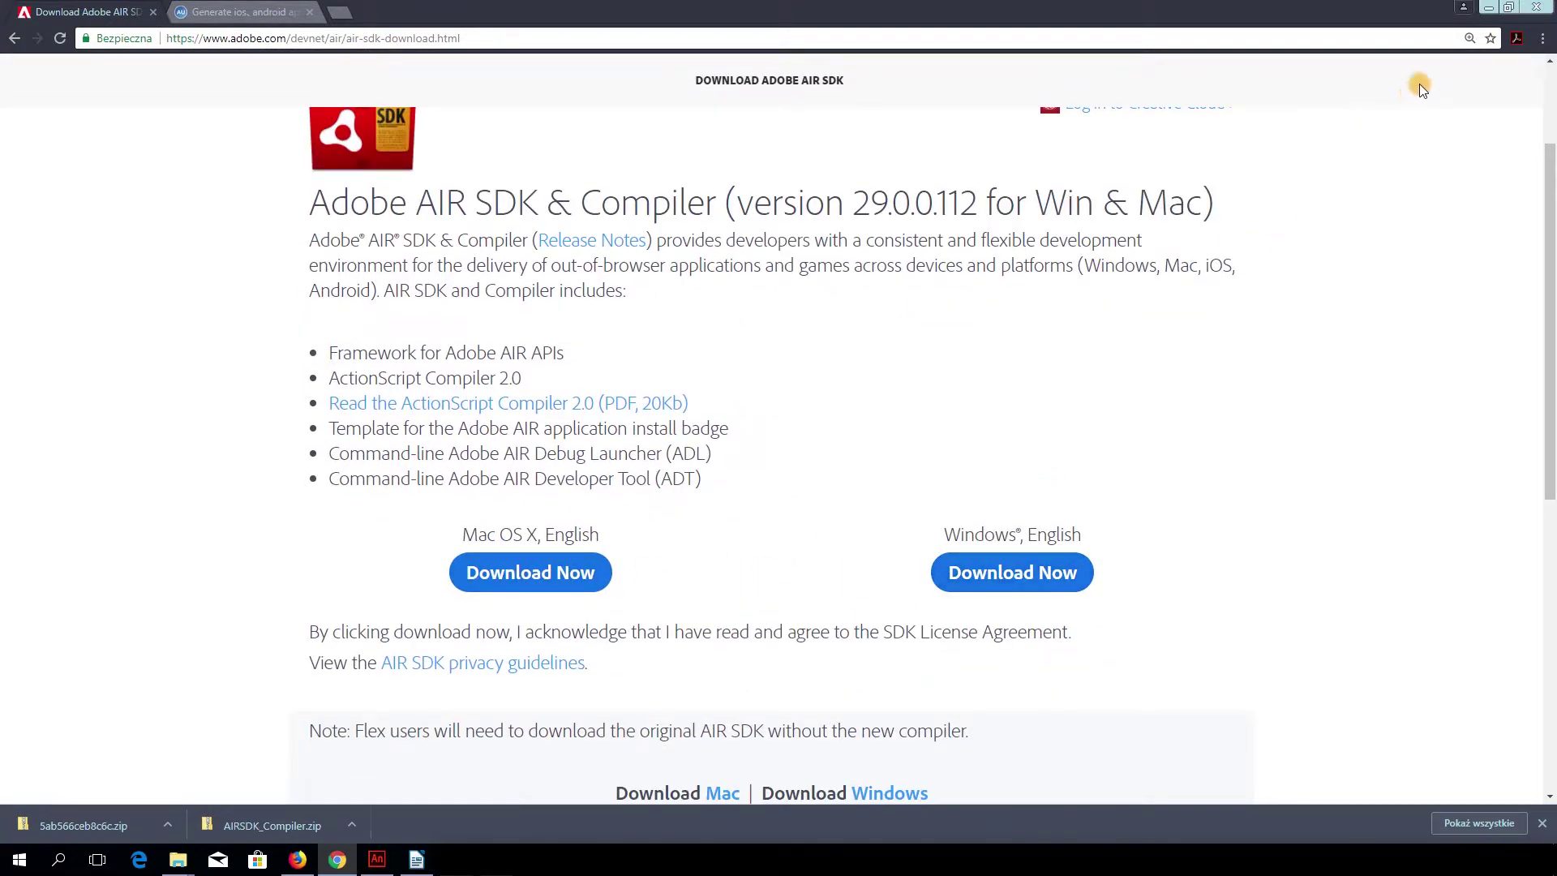
- Copy the AIR 29 folder from the desktop
{"action": "left_click", "coordinate": [1497, 8]}
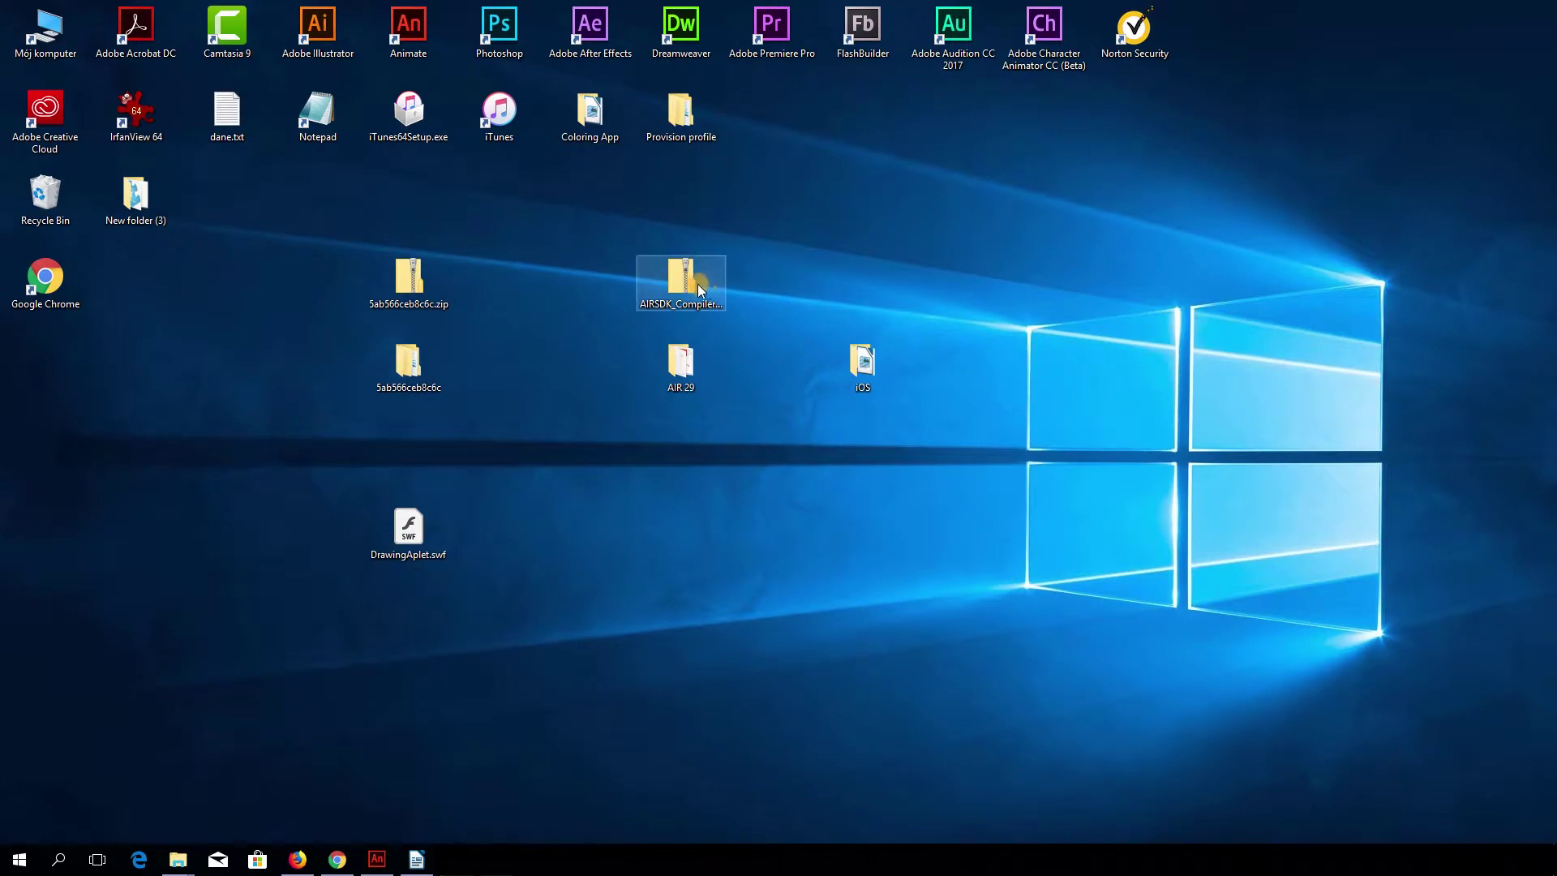
{"action": "left_click", "coordinate": [682, 292]}
{"action": "left_click", "coordinate": [682, 366]}
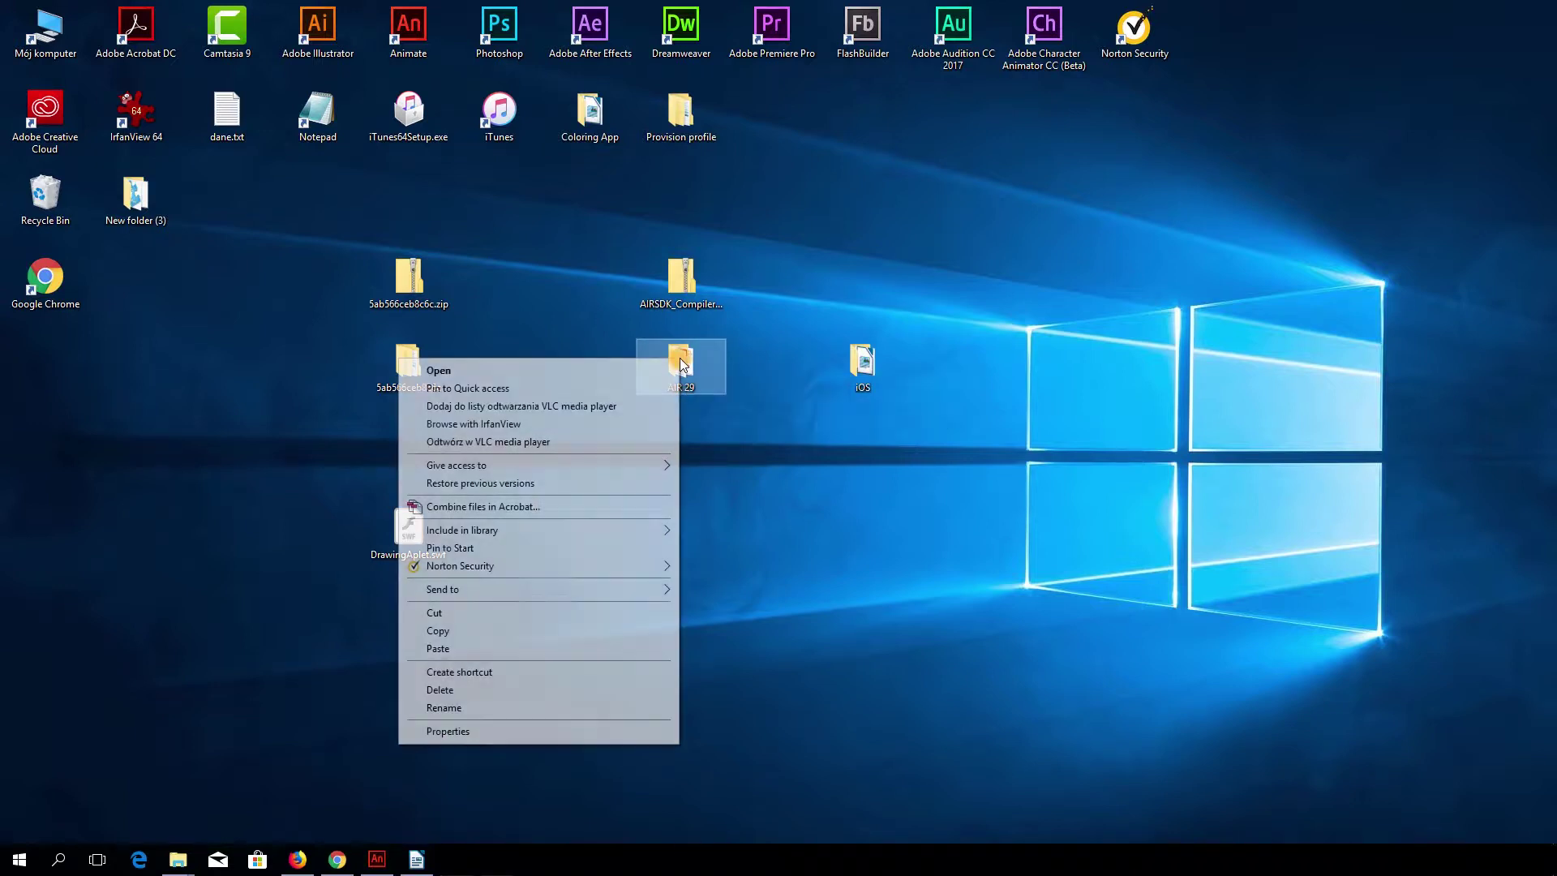
{"action": "right_click", "coordinate": [680, 359]}
{"action": "left_click", "coordinate": [468, 632]}
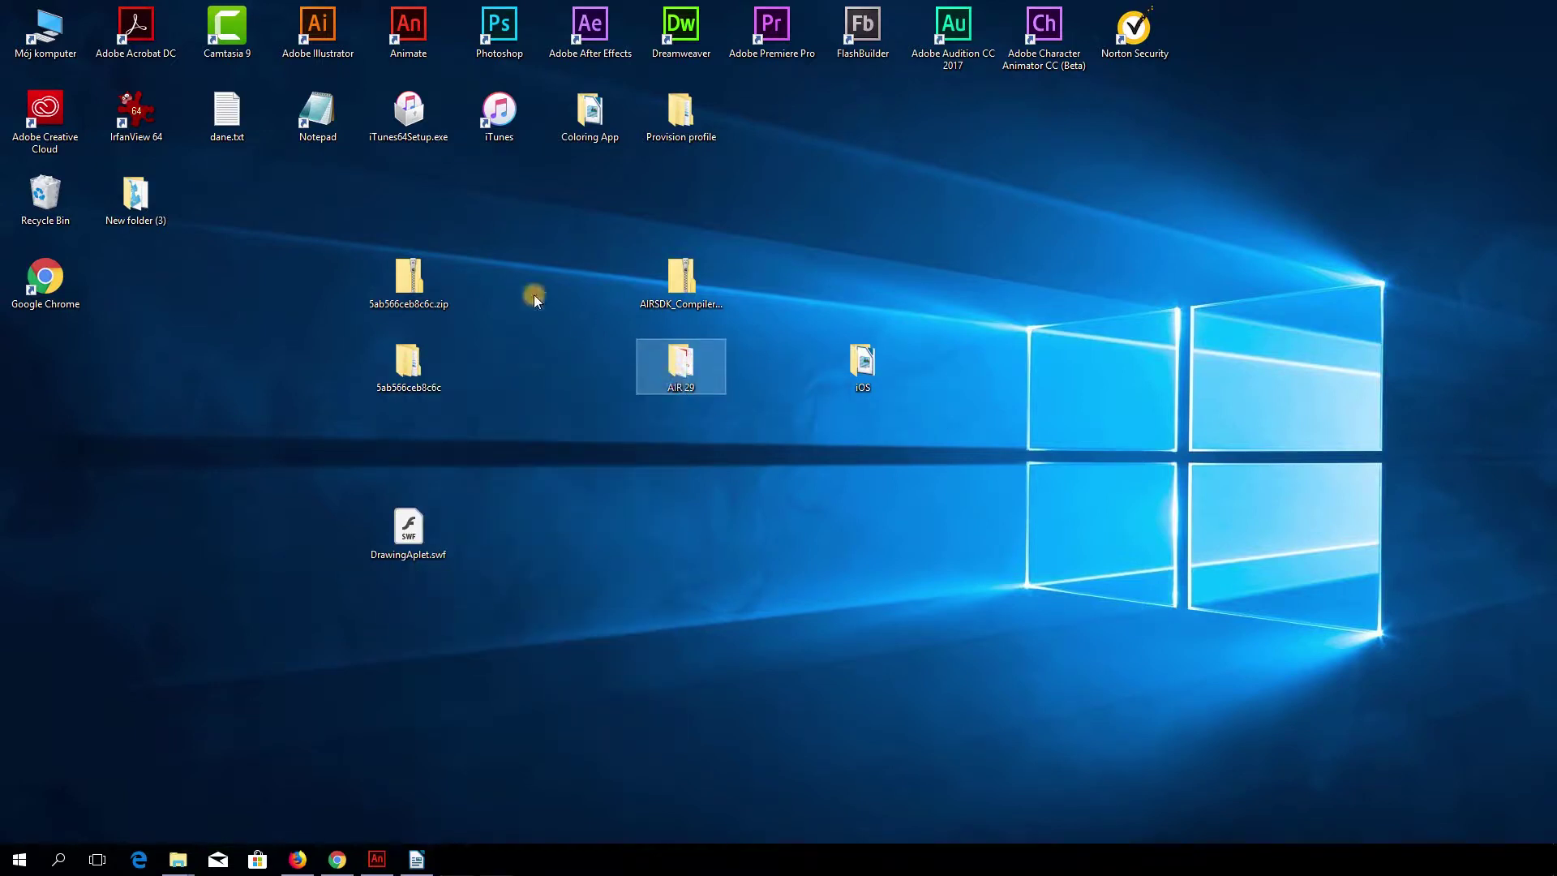
- Browse to C:\Program Files\Adobe\Adobe Animate CC 2018 and confirm the AIR 29 folder is there
{"action": "left_click", "coordinate": [55, 46]}
{"action": "double_click", "coordinate": [55, 46]}
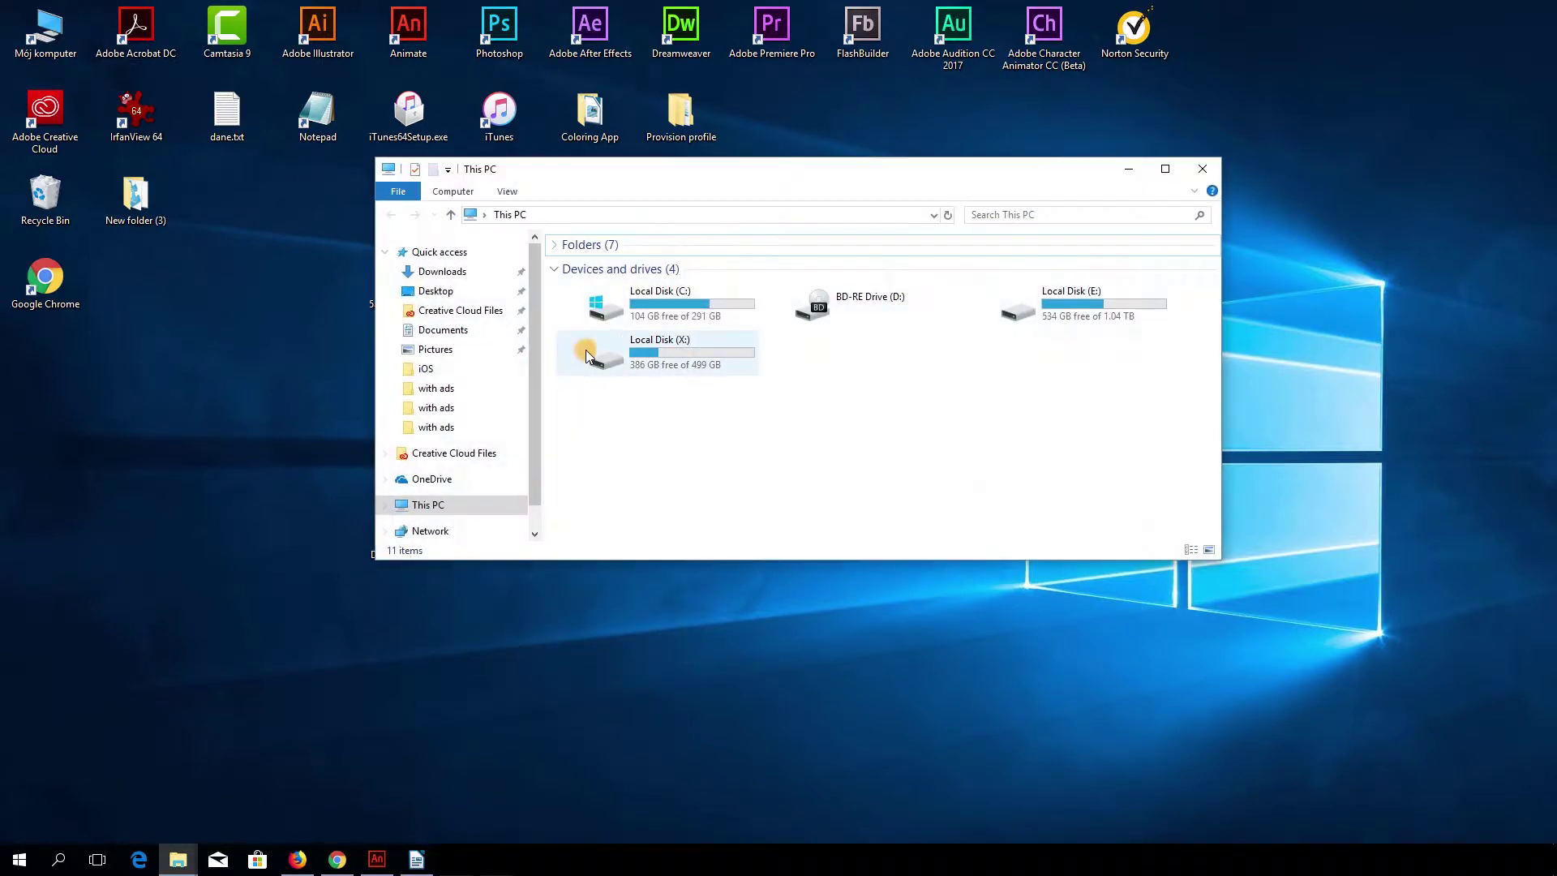
{"action": "double_click", "coordinate": [649, 302]}
{"action": "left_click_drag", "start_coordinate": [721, 167], "coordinate": [620, 196]}
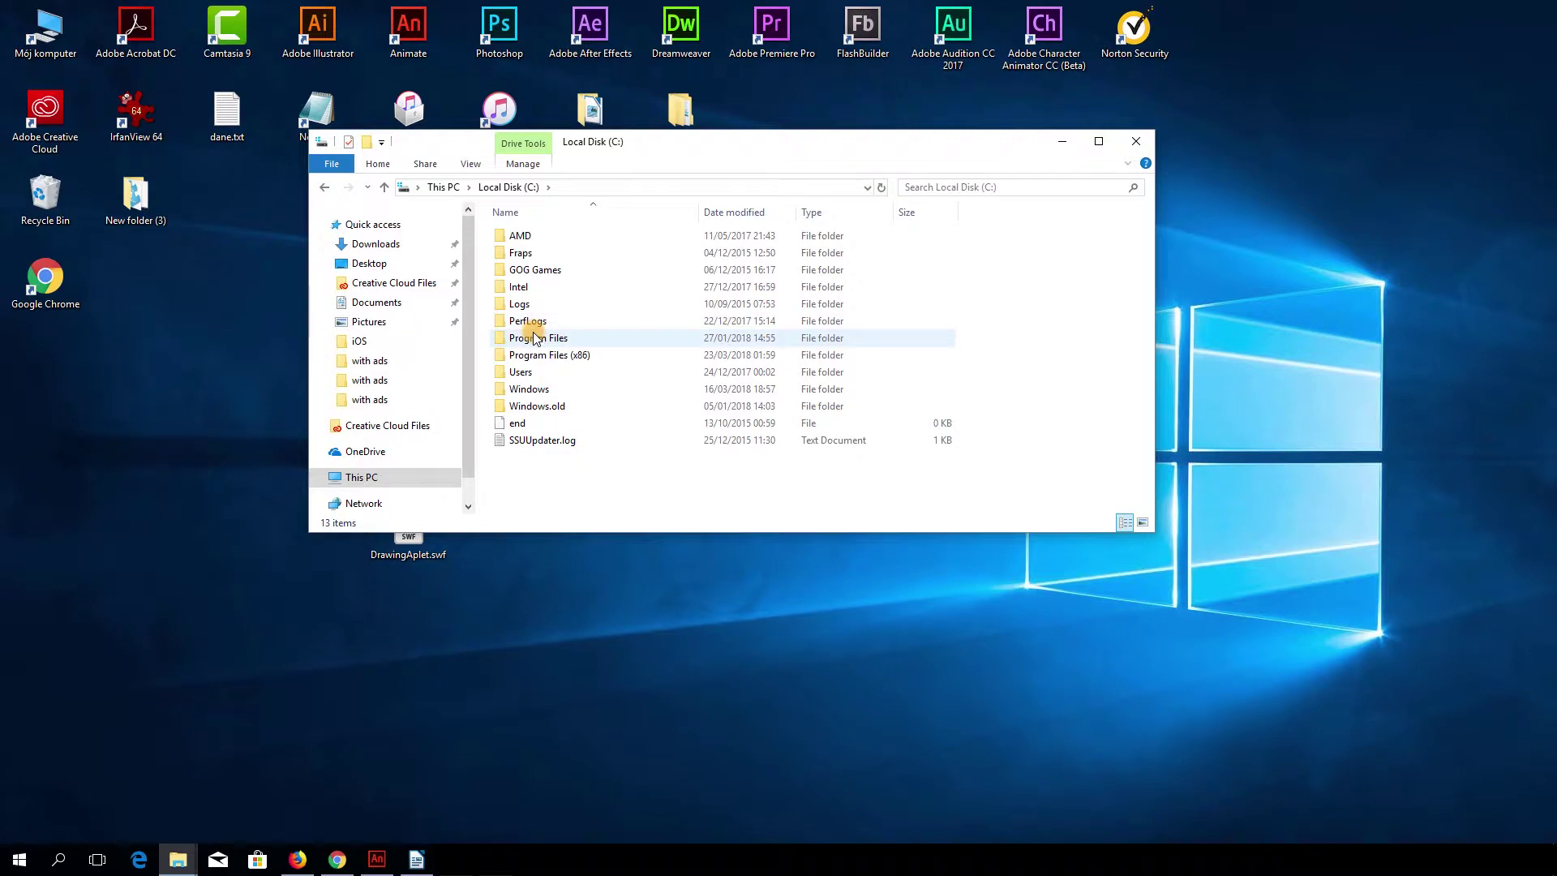
{"action": "double_click", "coordinate": [534, 339]}
{"action": "double_click", "coordinate": [534, 236]}
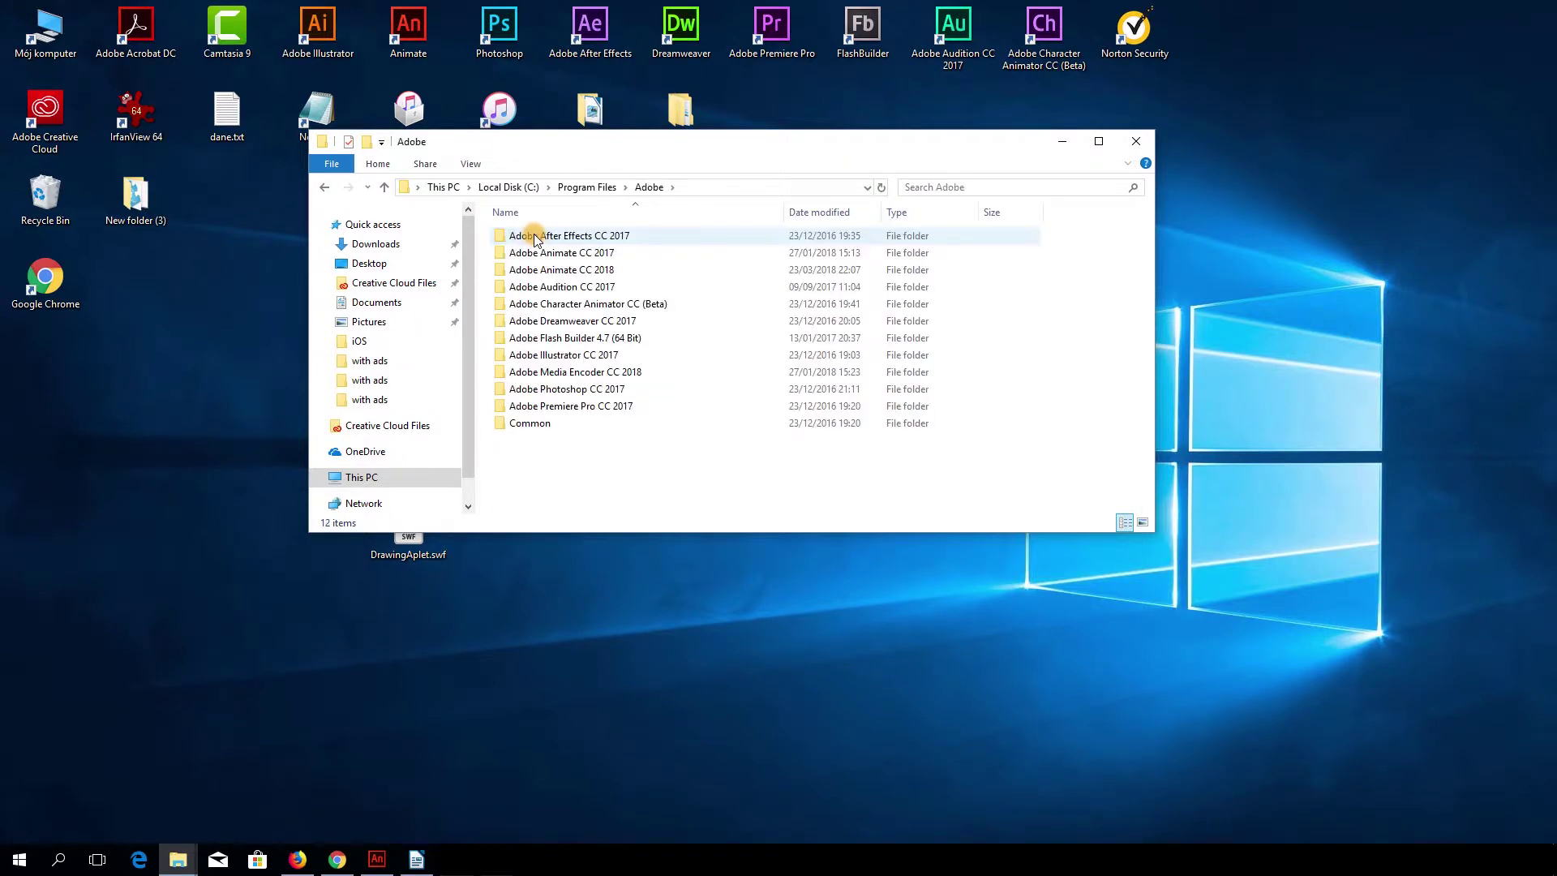
{"action": "double_click", "coordinate": [562, 270]}
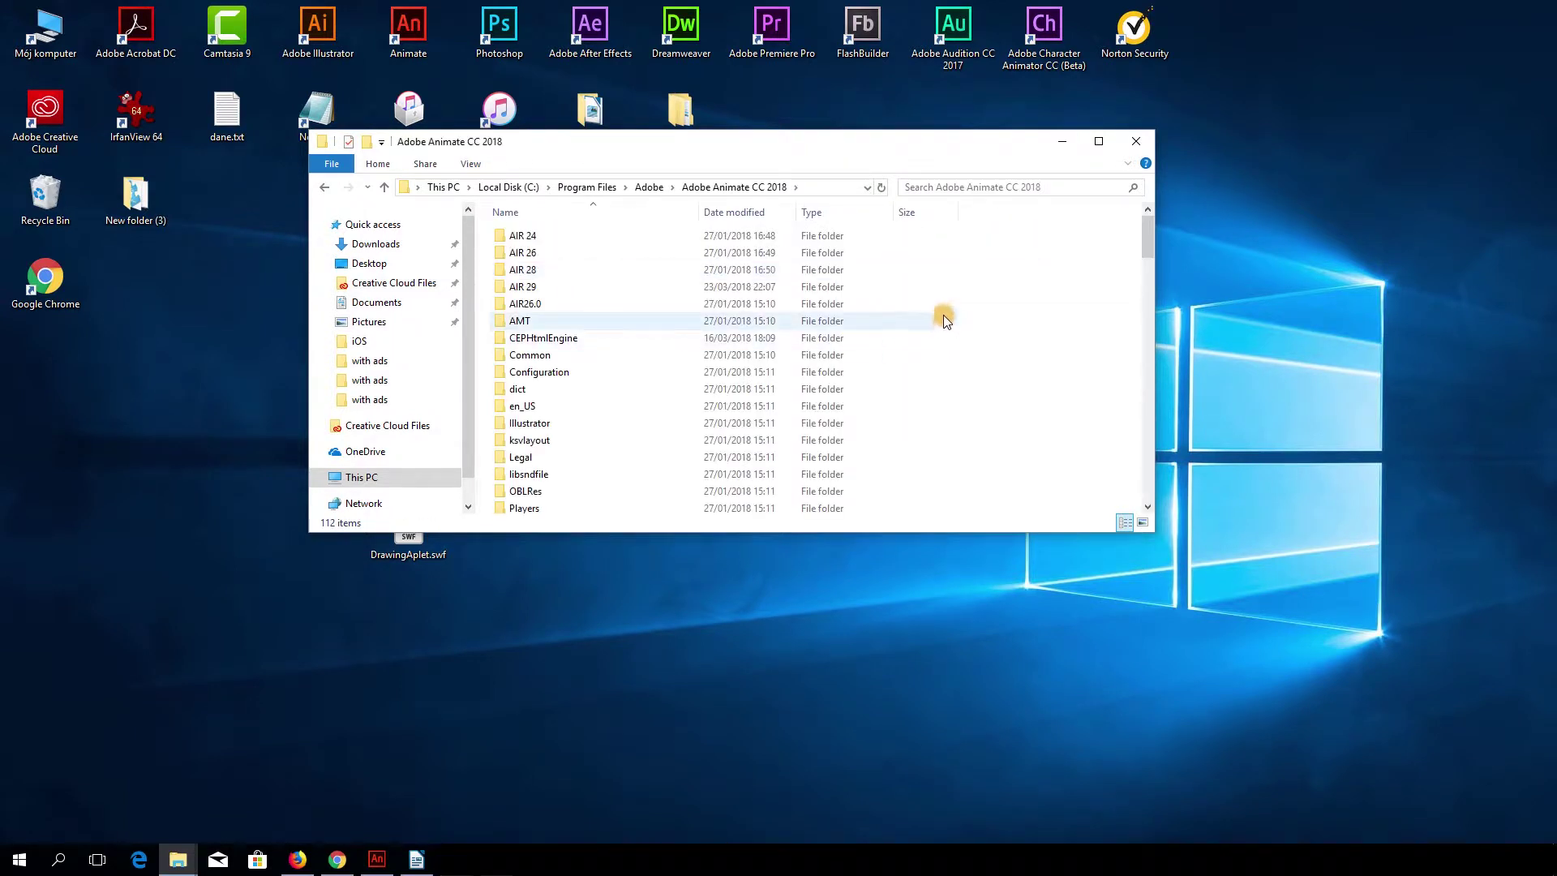
{"action": "left_click", "coordinate": [520, 287]}
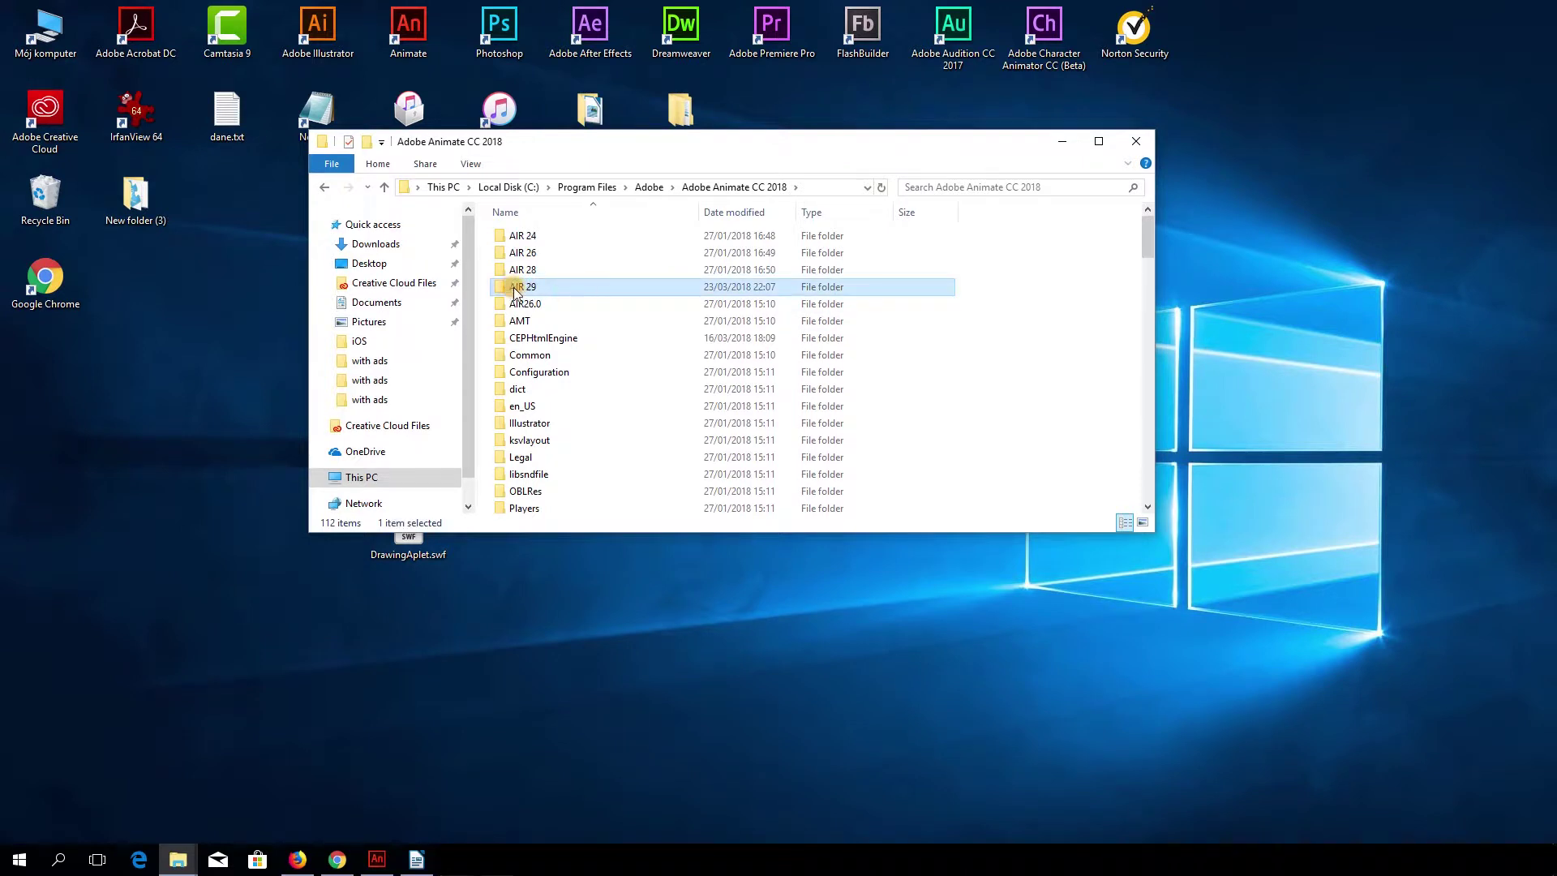
- Open the iOS > with ads project folder
{"action": "left_click", "coordinate": [1056, 149]}
{"action": "double_click", "coordinate": [853, 347]}
{"action": "double_click", "coordinate": [550, 256]}
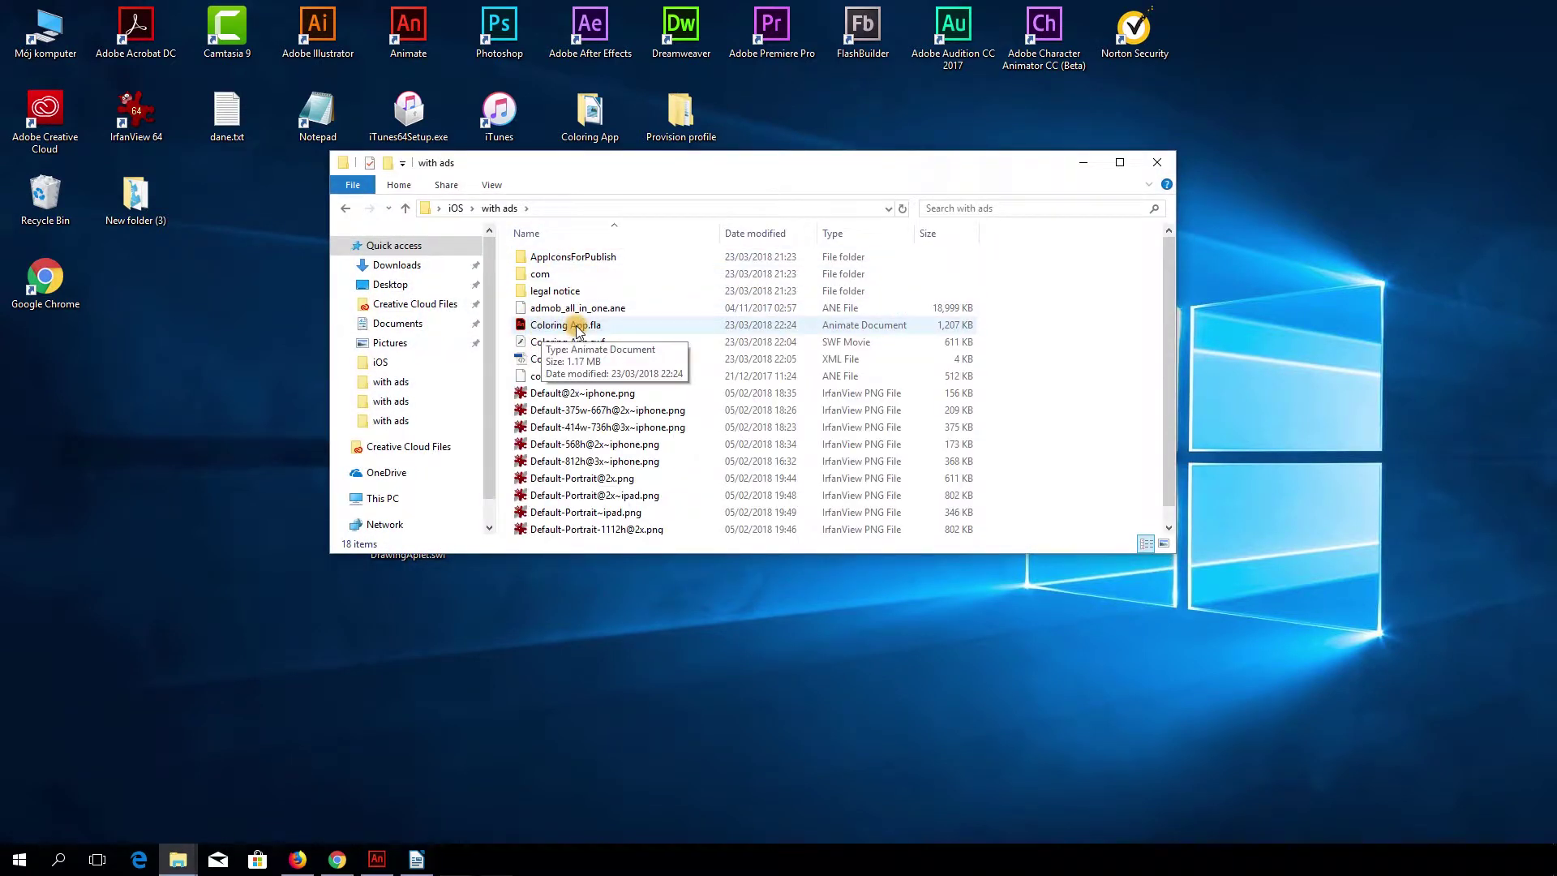
- Open Coloring App.fla in Animate and bring up Help > Manage Adobe AIR SDK
{"action": "double_click", "coordinate": [573, 326]}
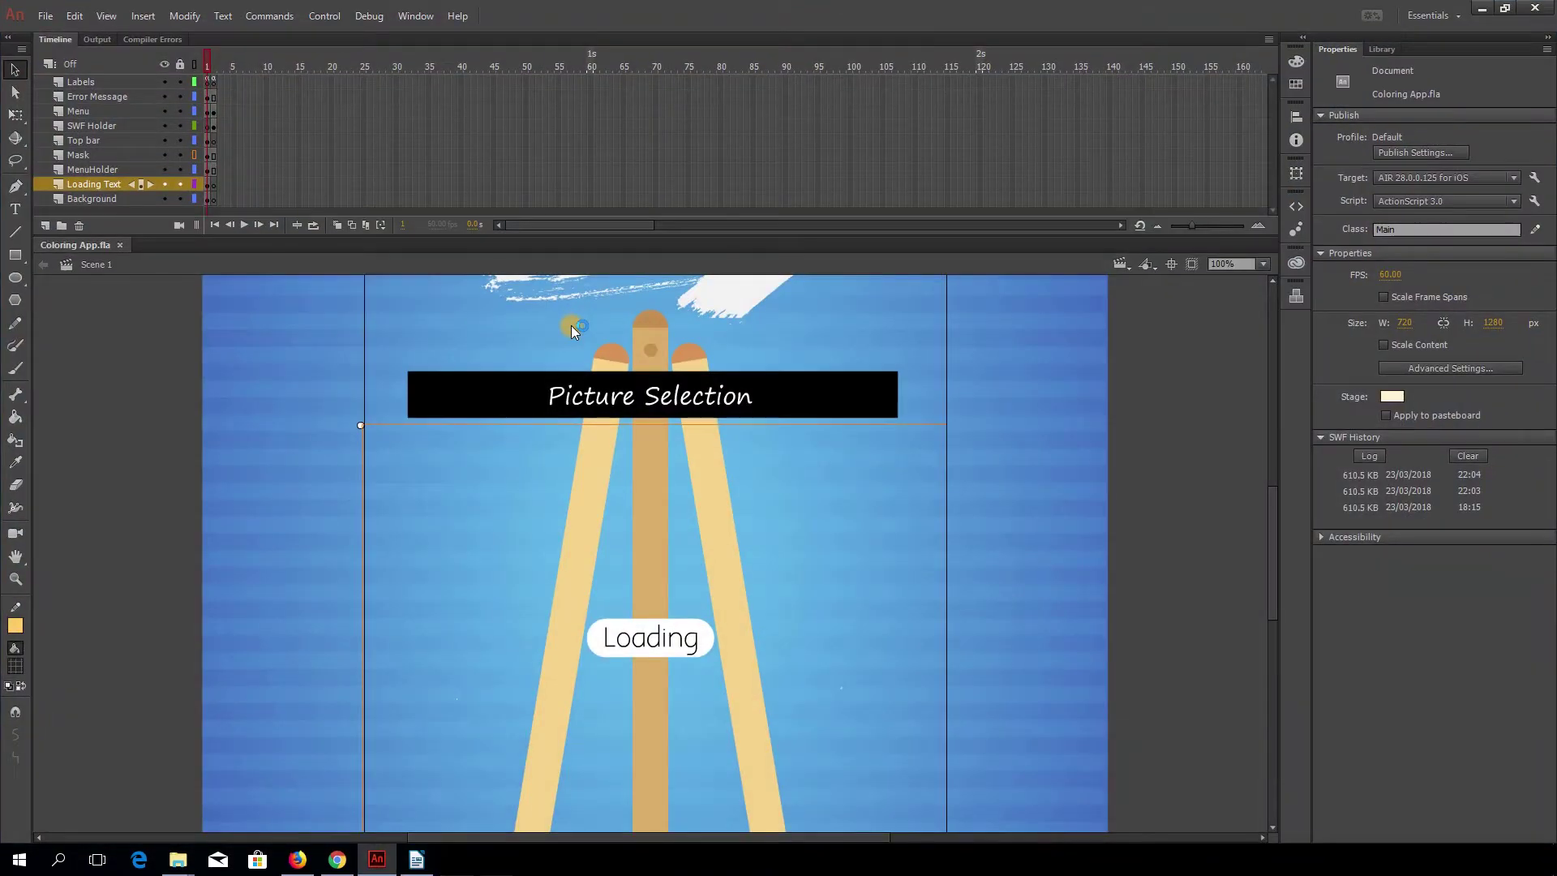
{"action": "left_click", "coordinate": [456, 18]}
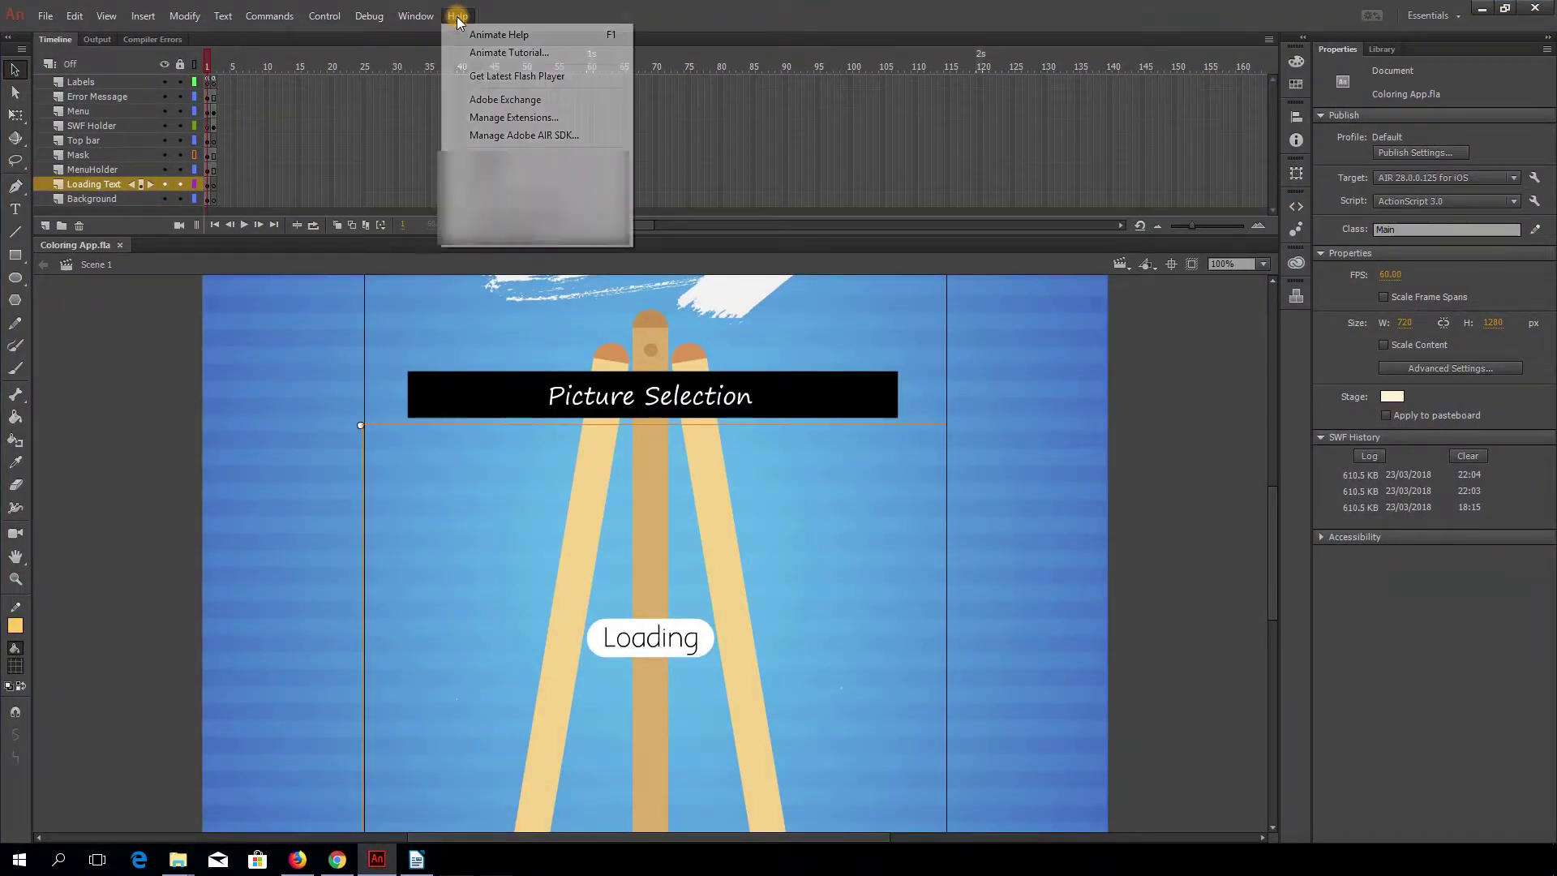
{"action": "left_click", "coordinate": [537, 136]}
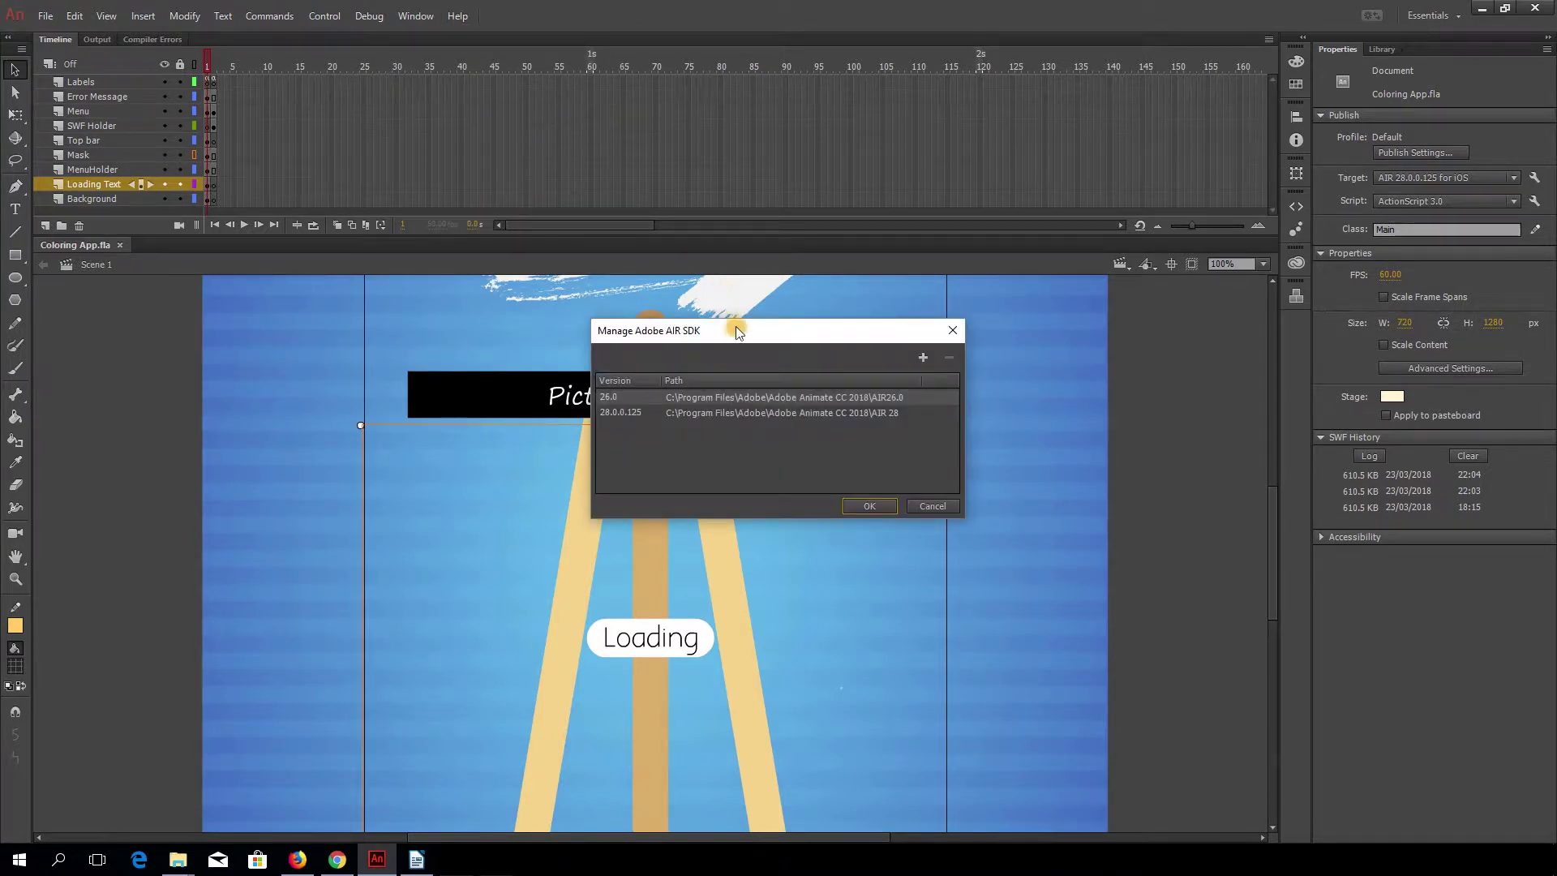
{"action": "left_click_drag", "start_coordinate": [735, 328], "coordinate": [664, 163]}
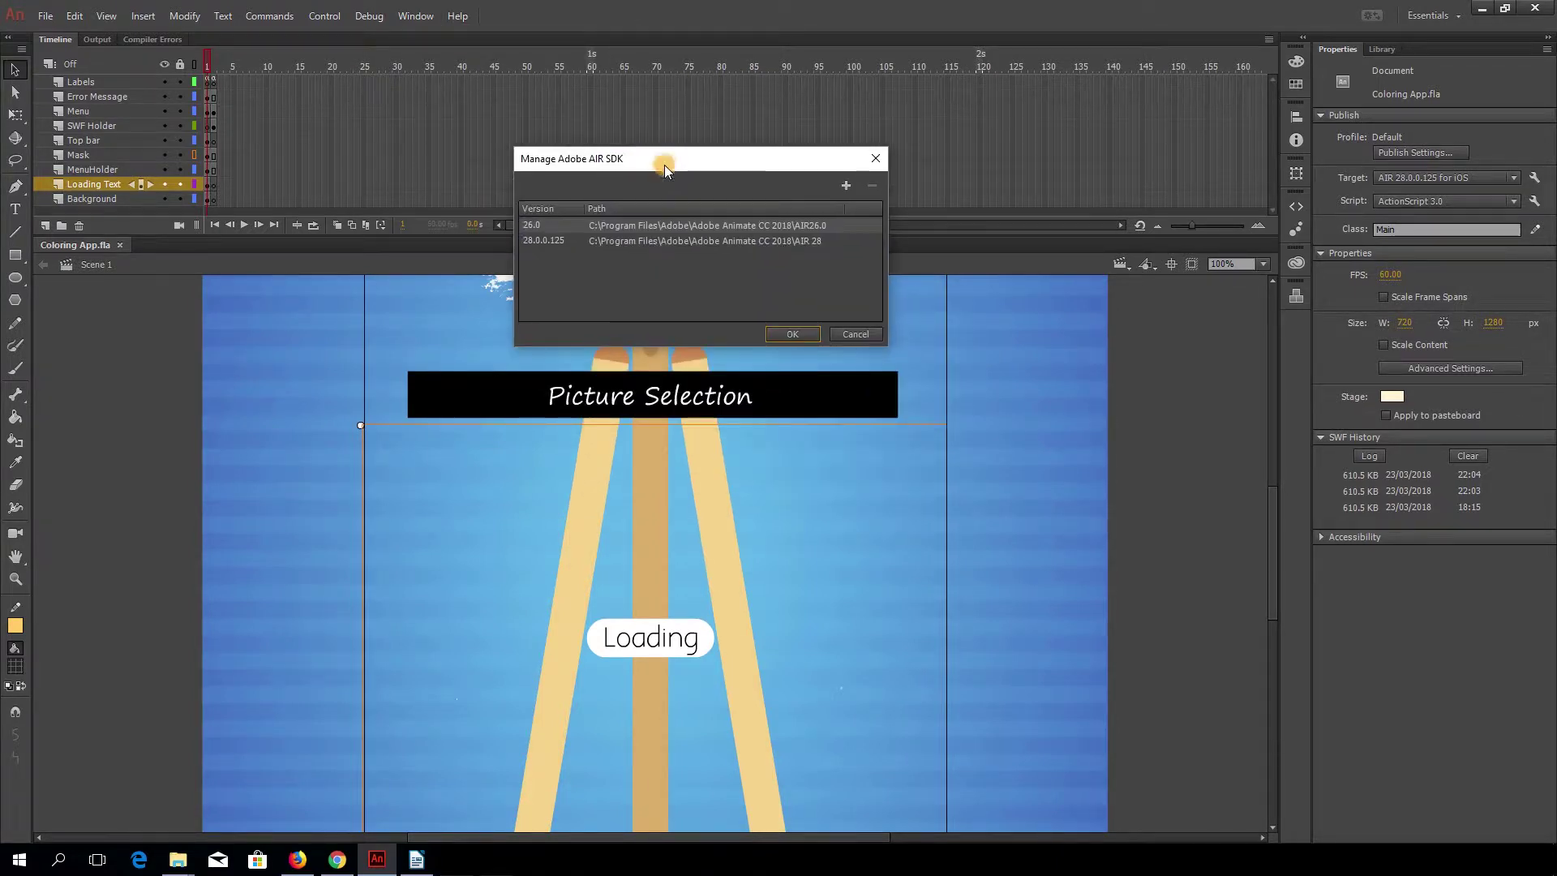
- Add the Adobe Animate CC 2018\AIR 29 folder as a new AIR SDK (29.0.0.112)
{"action": "left_click", "coordinate": [846, 190]}
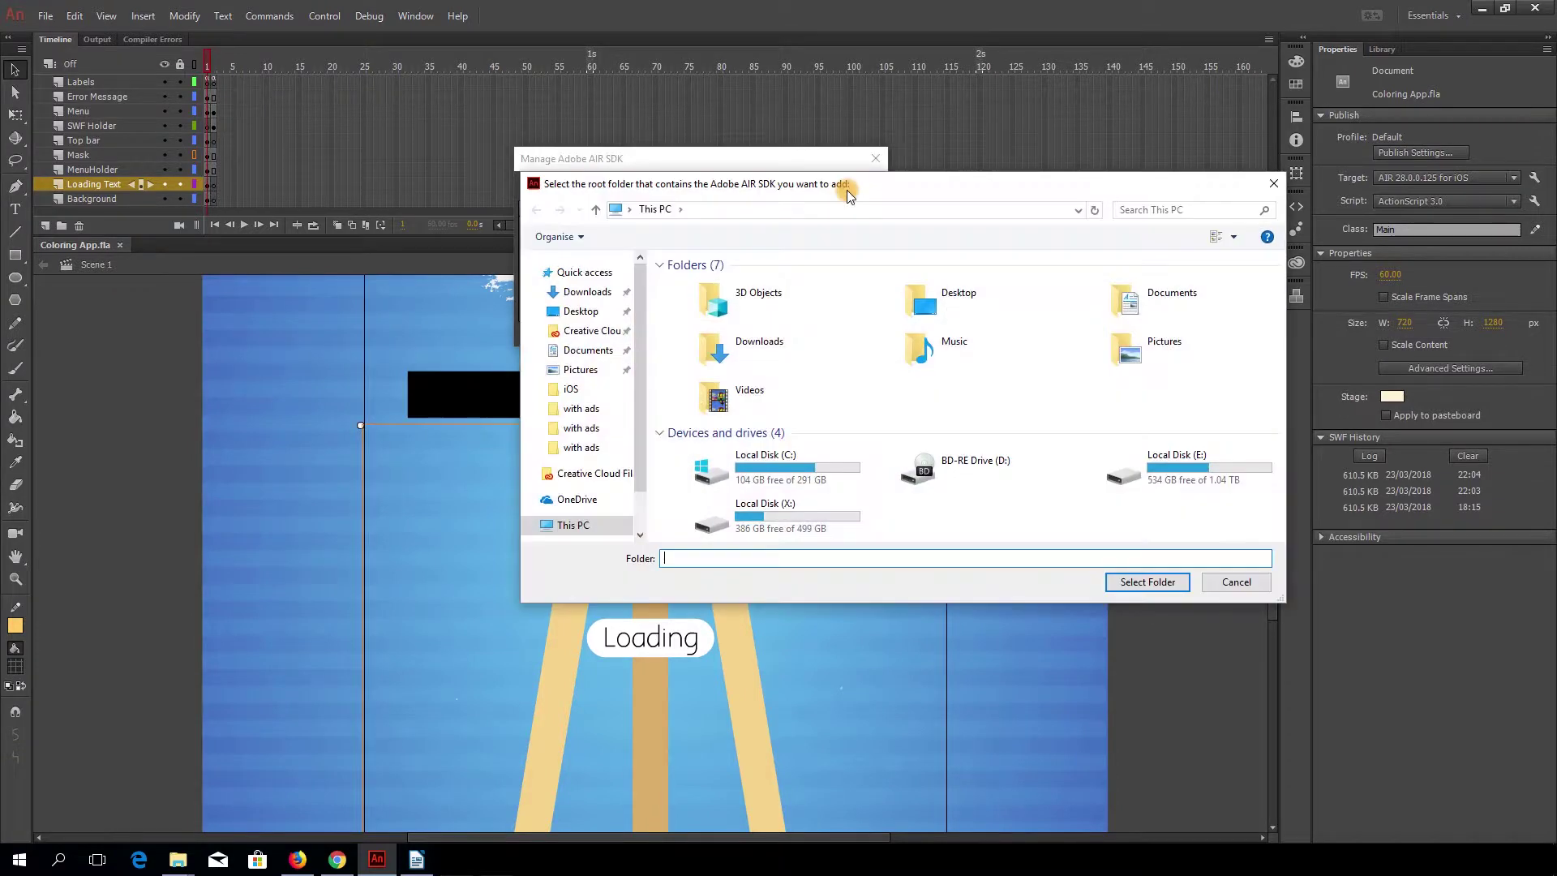
{"action": "left_click_drag", "start_coordinate": [841, 187], "coordinate": [714, 108]}
{"action": "double_click", "coordinate": [659, 396]}
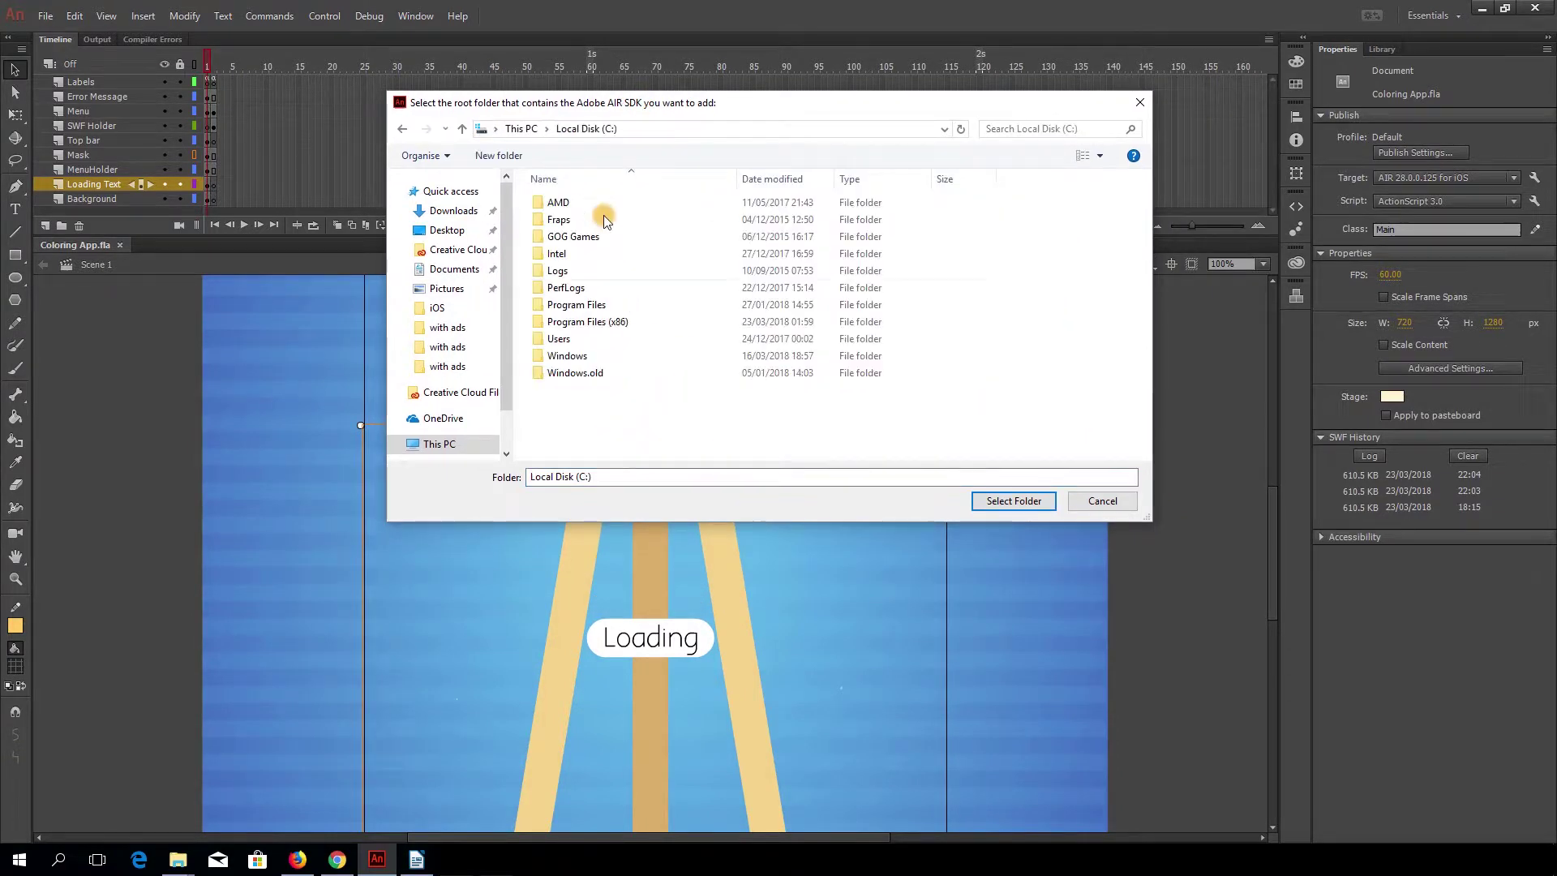
{"action": "double_click", "coordinate": [575, 305]}
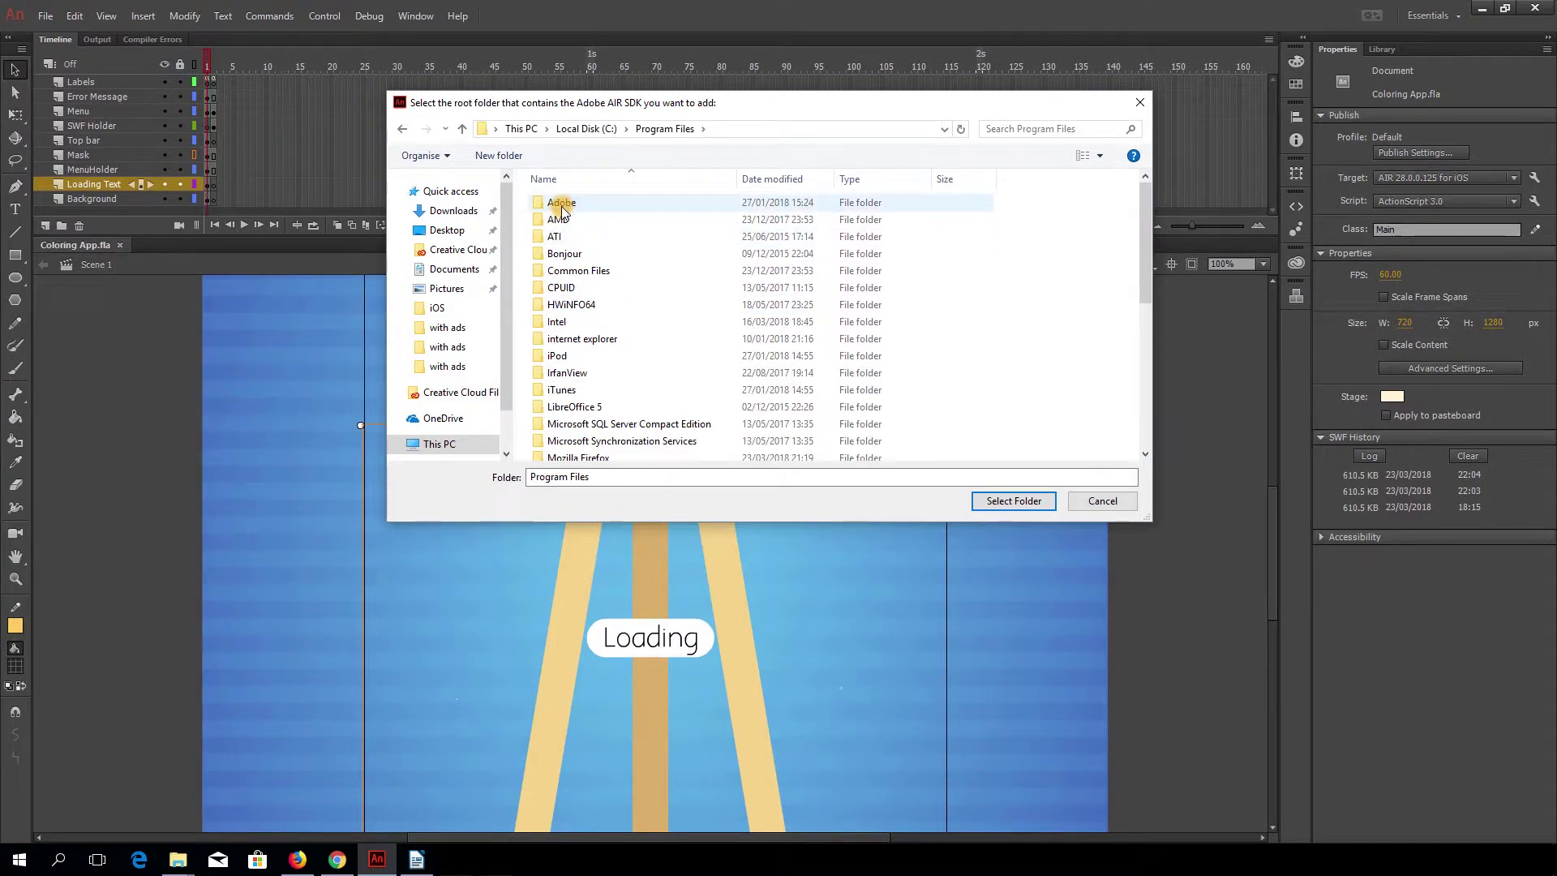
{"action": "double_click", "coordinate": [562, 205]}
{"action": "double_click", "coordinate": [584, 237]}
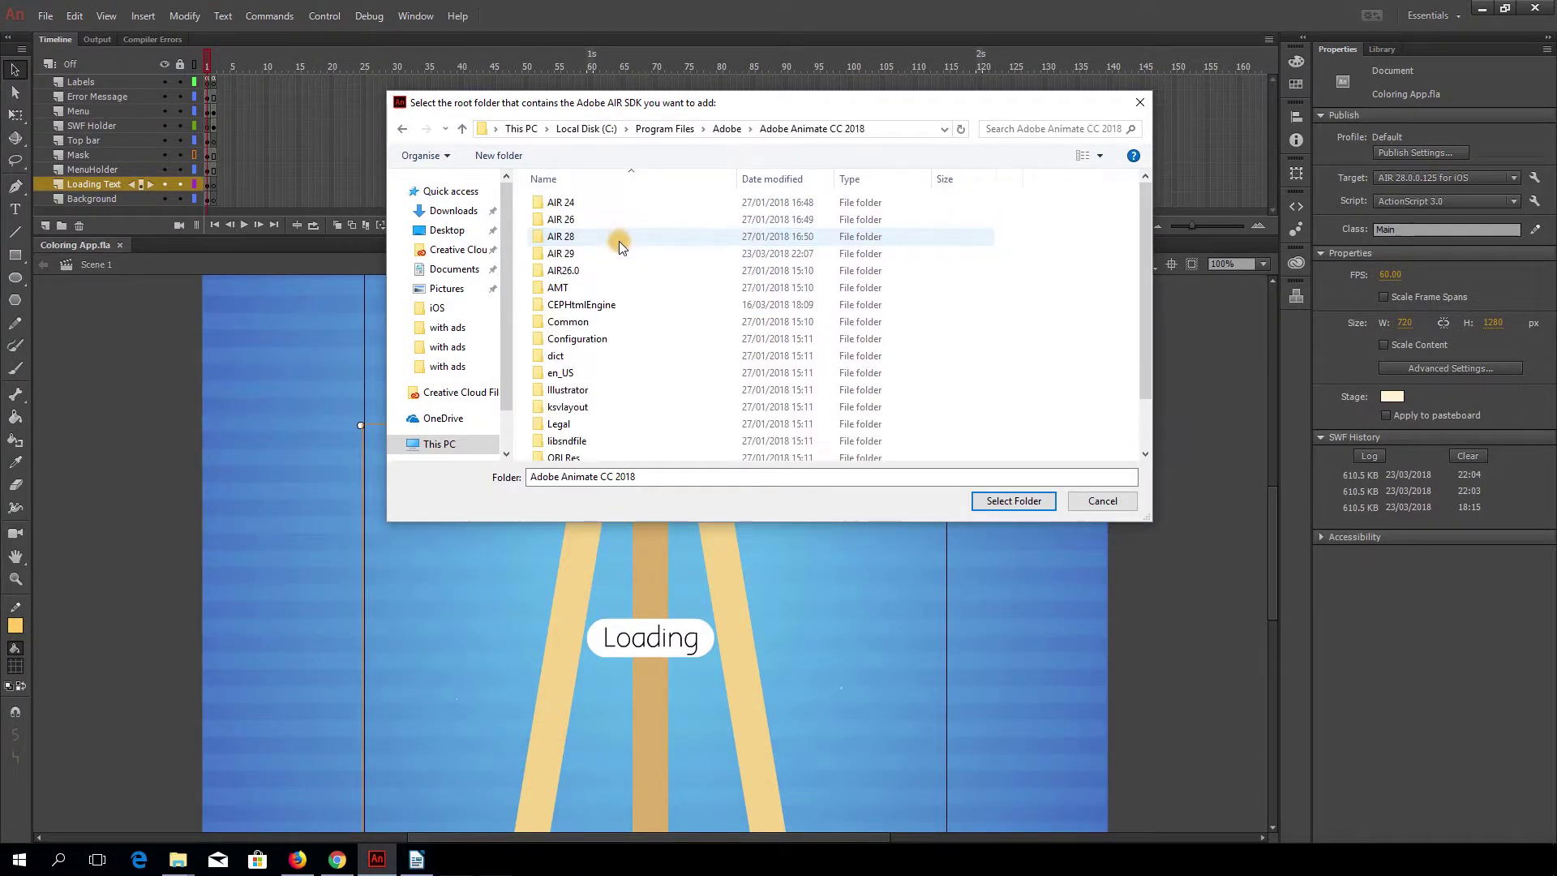
{"action": "left_click", "coordinate": [558, 258]}
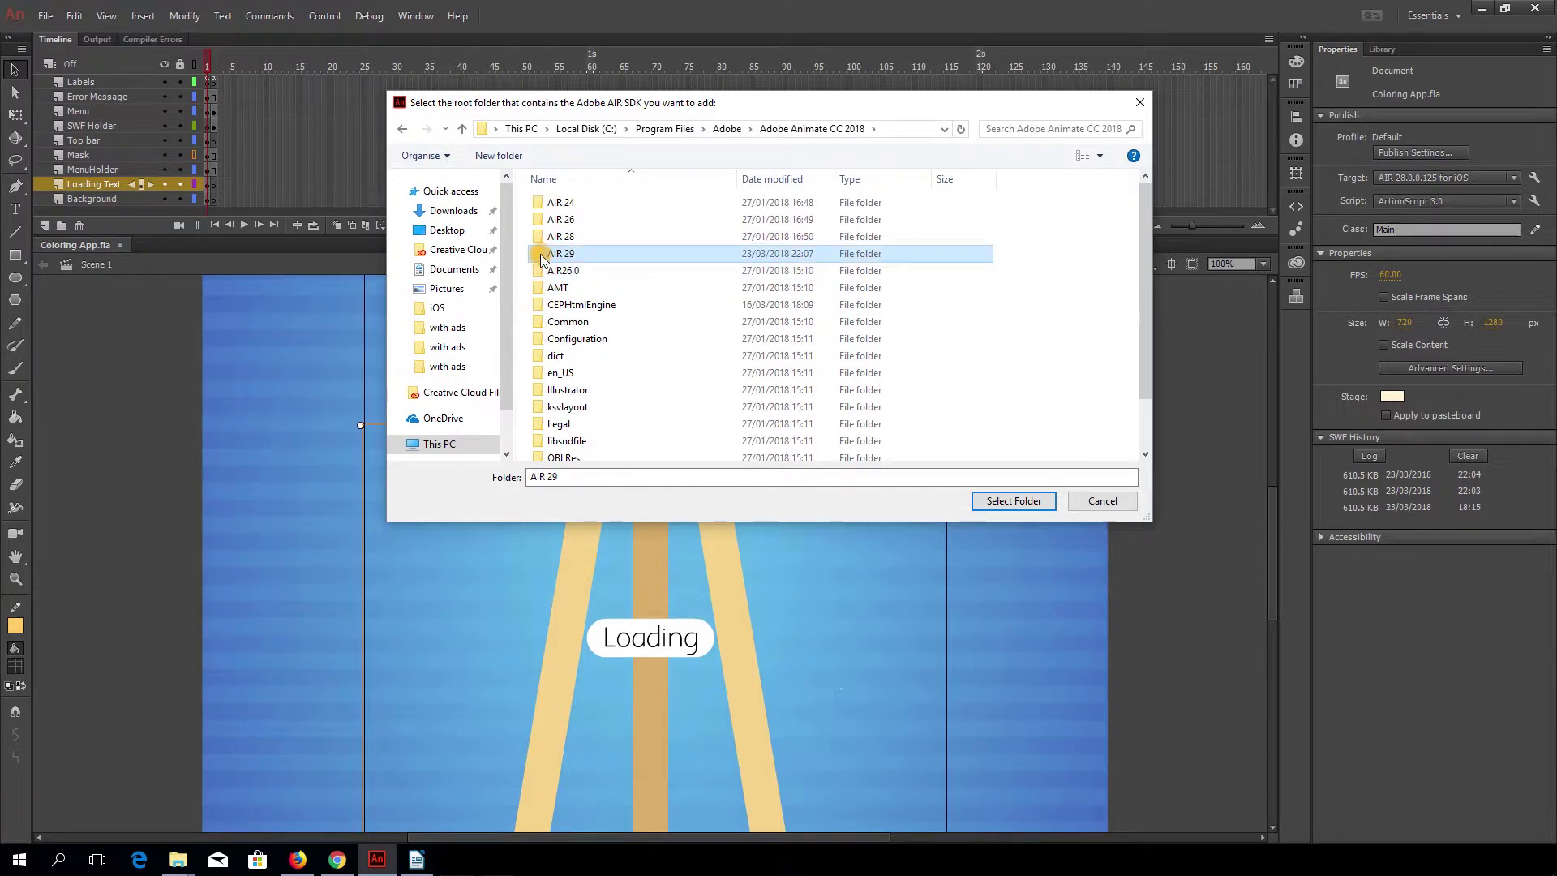
{"action": "left_click", "coordinate": [996, 503]}
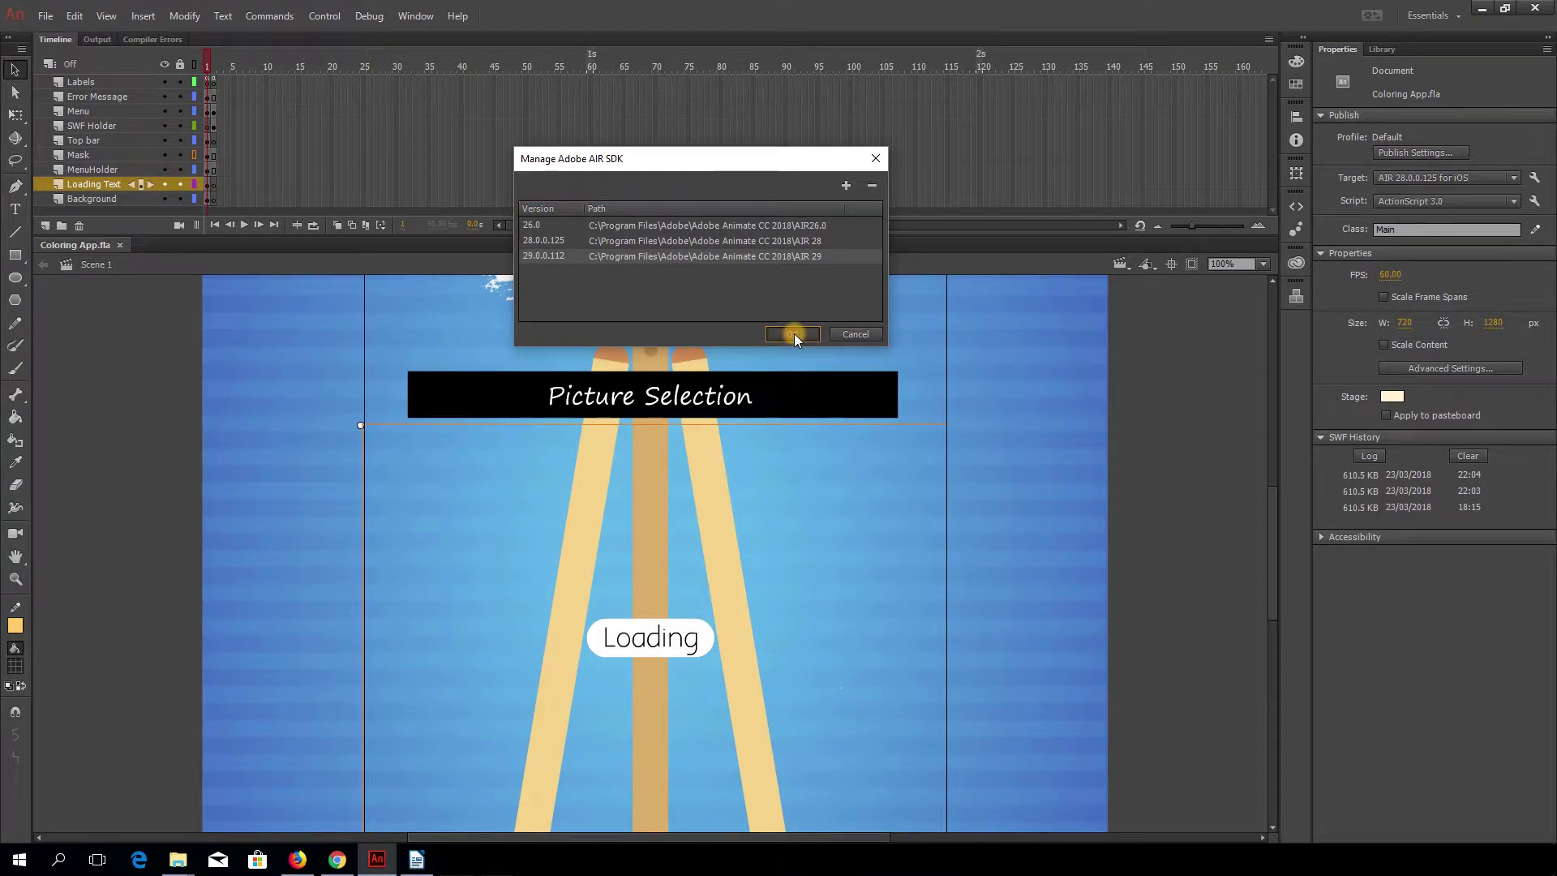
- Set the document's publish target to AIR 29.0.0.112 for iOS
{"action": "left_click", "coordinate": [792, 334]}
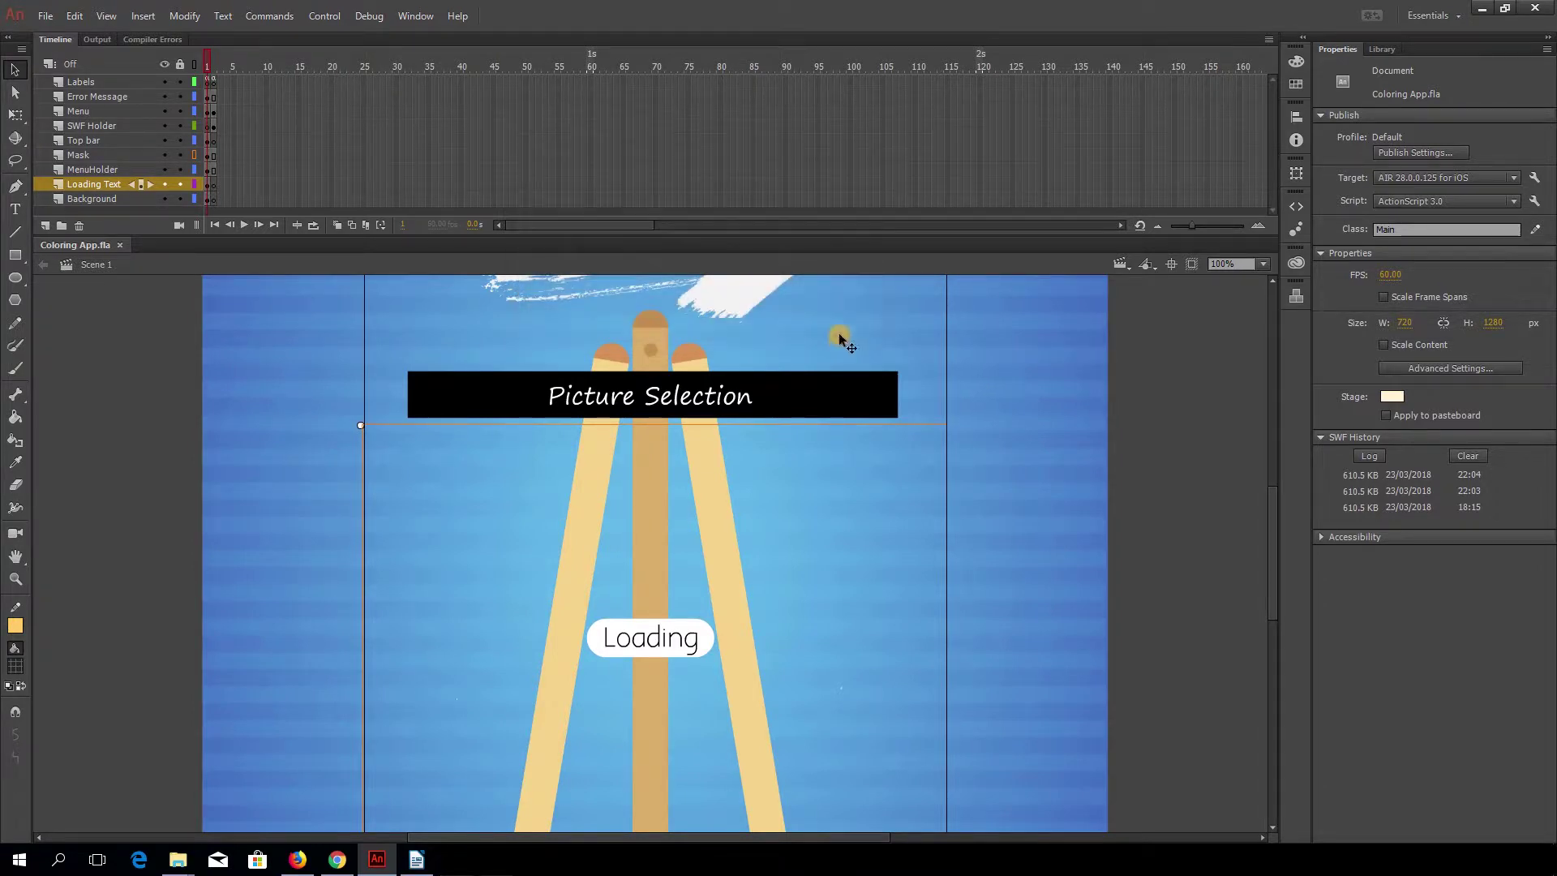
{"action": "left_click", "coordinate": [1503, 177]}
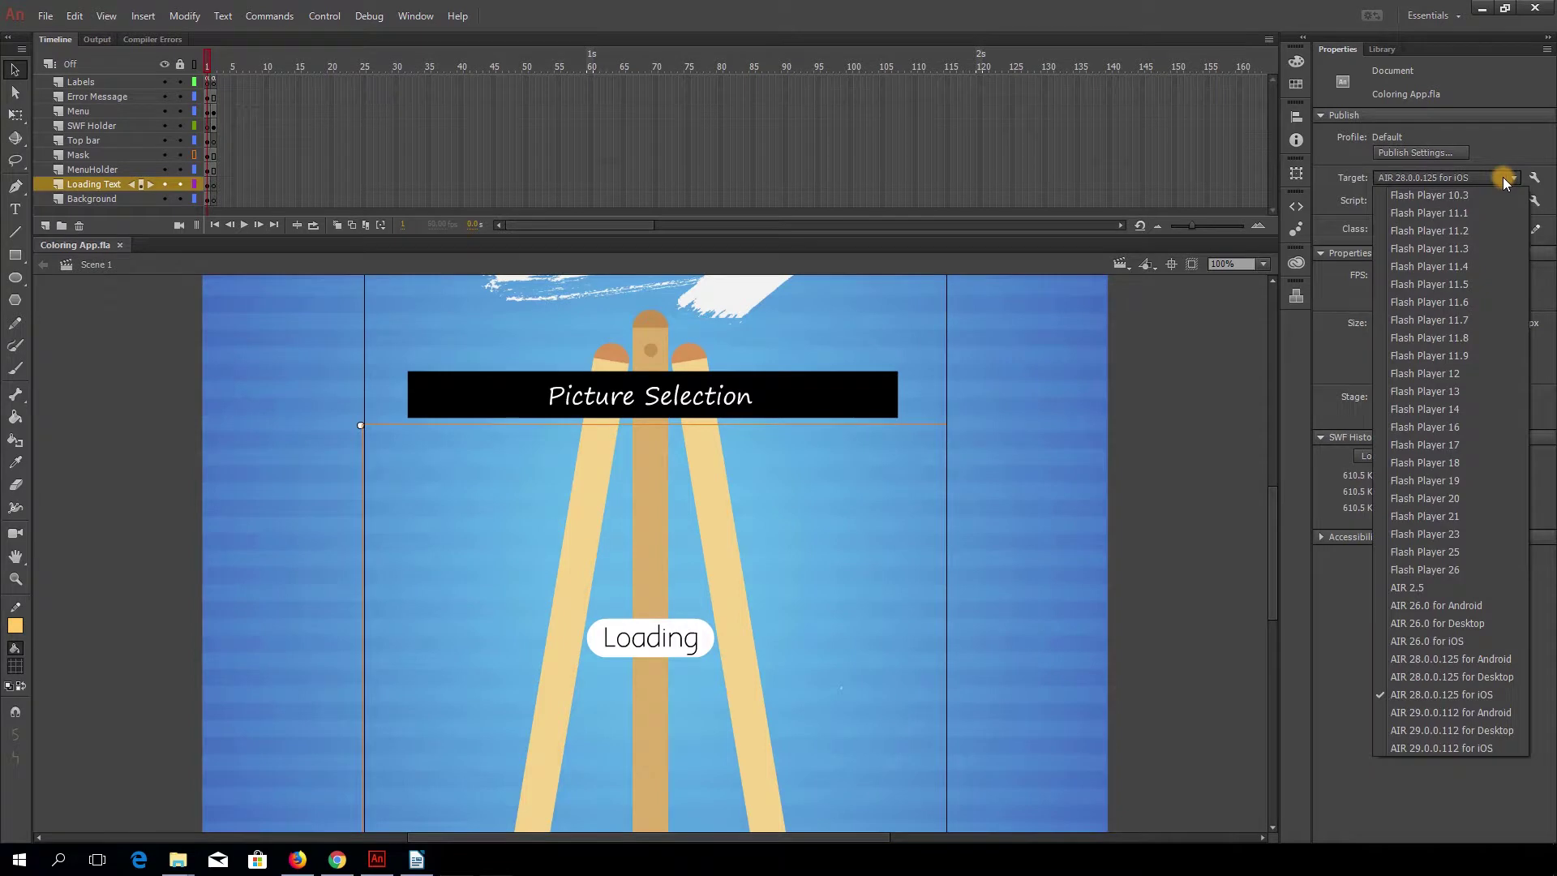
{"action": "left_click", "coordinate": [1482, 744]}
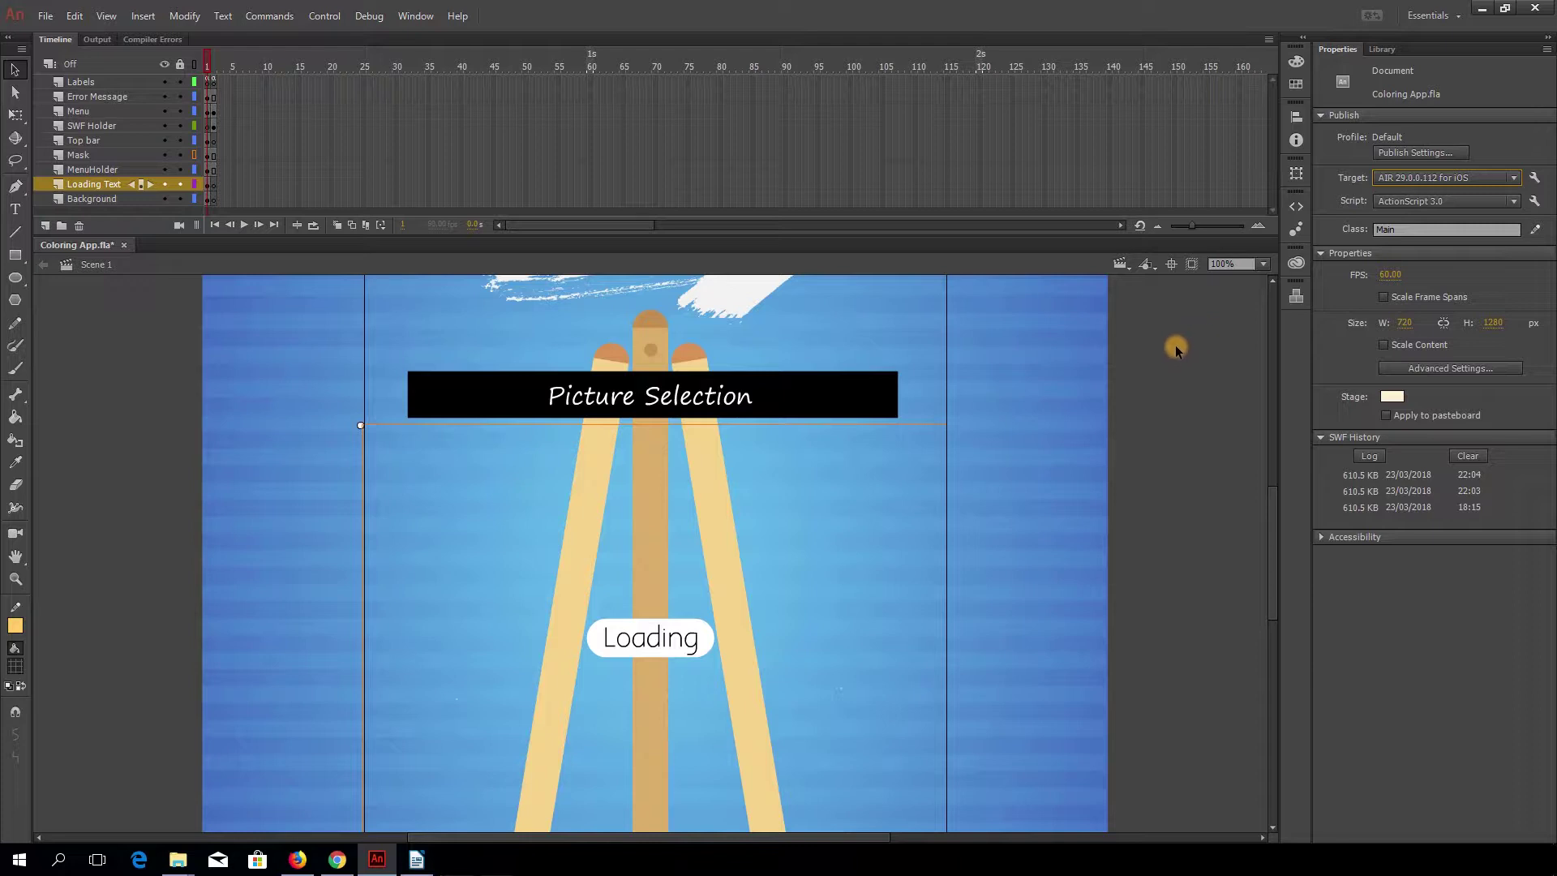
{"action": "key", "text": "ctrl+Return"}
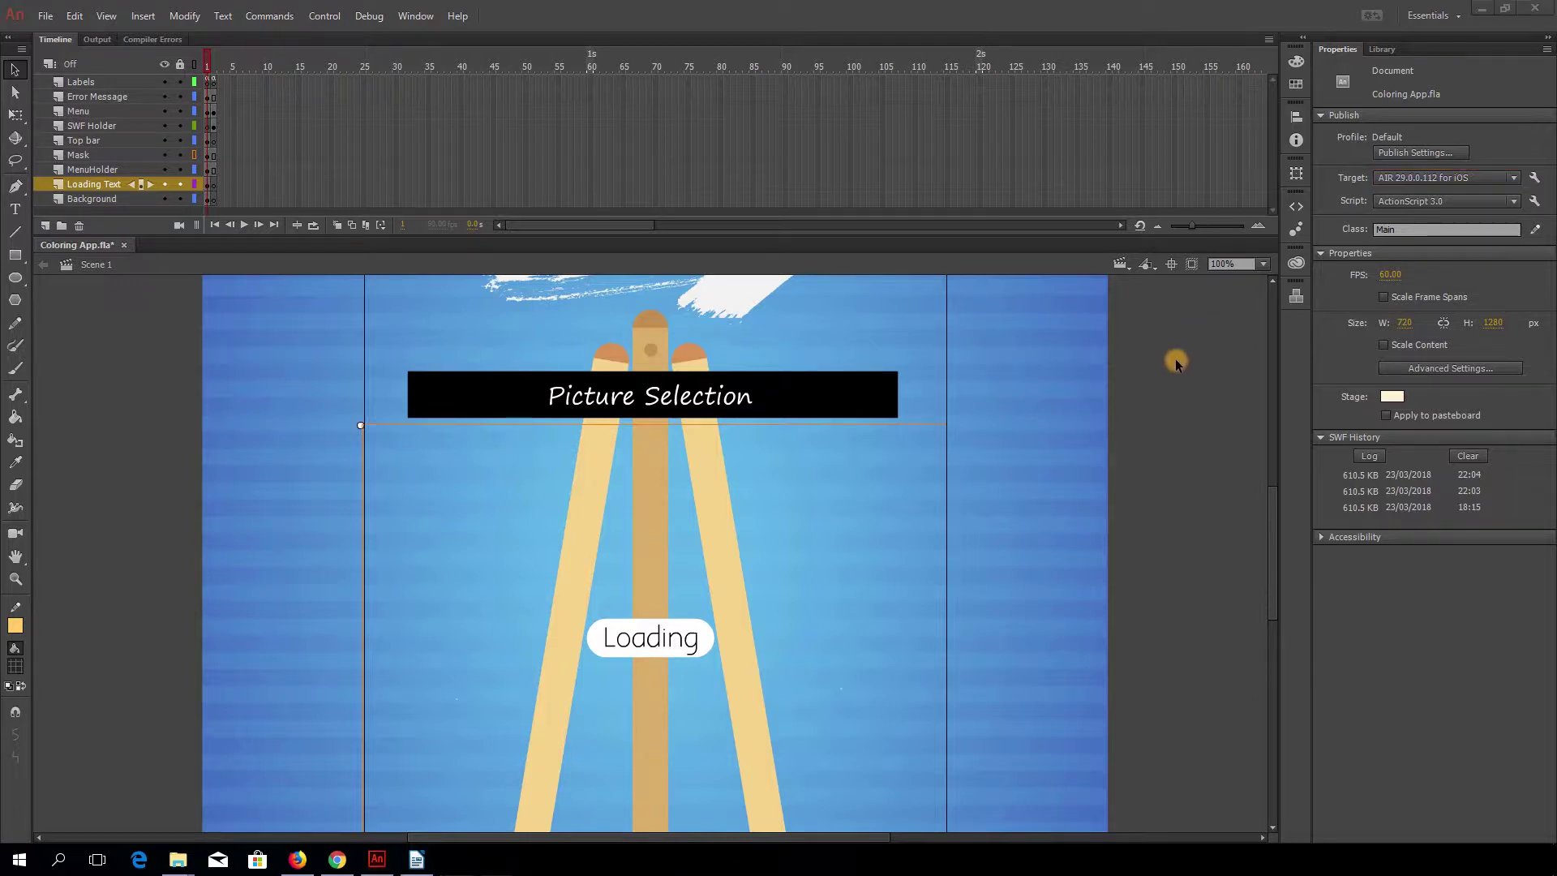
- Remove admob_all_in_one.ane and com.digitalstrawberry.ane.share.ane from the ActionScript library path
{"action": "left_click", "coordinate": [1533, 202]}
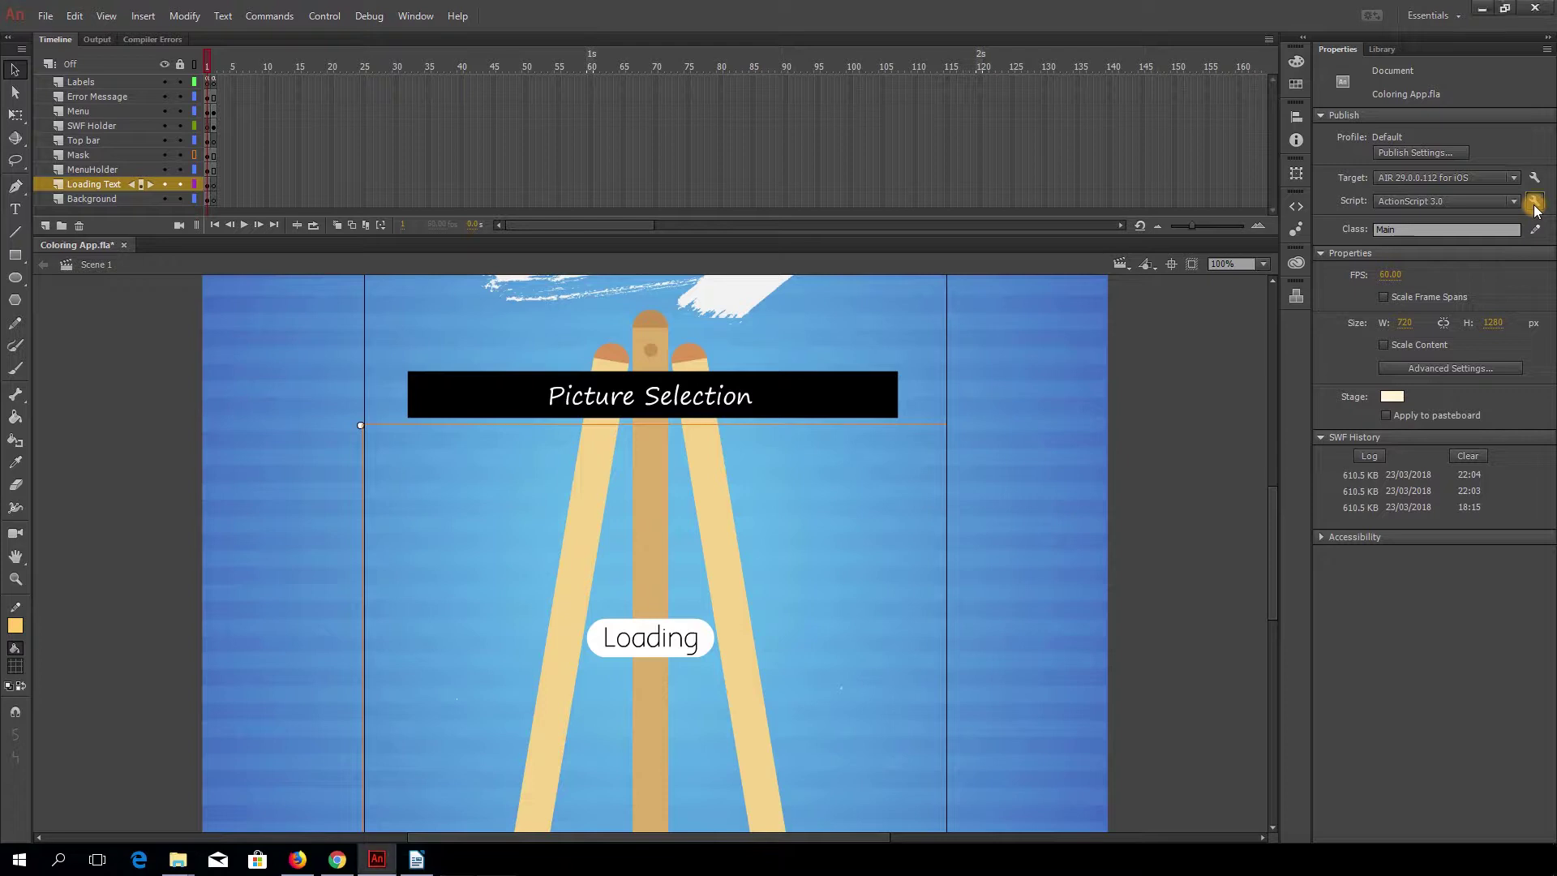
{"action": "left_click_drag", "start_coordinate": [673, 88], "coordinate": [902, 96]}
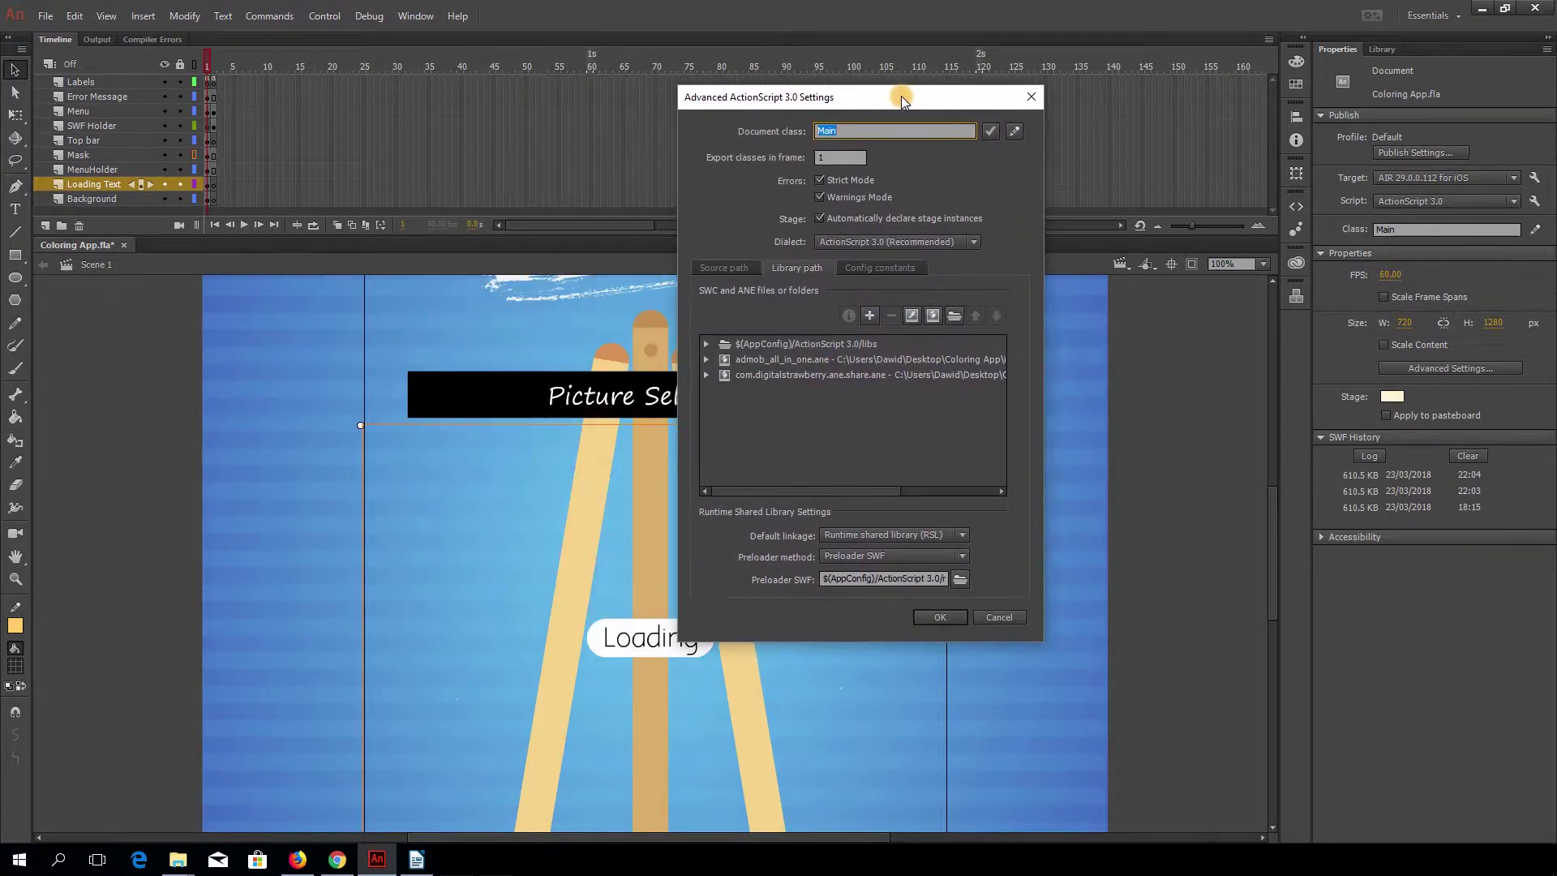
{"action": "left_click", "coordinate": [893, 360]}
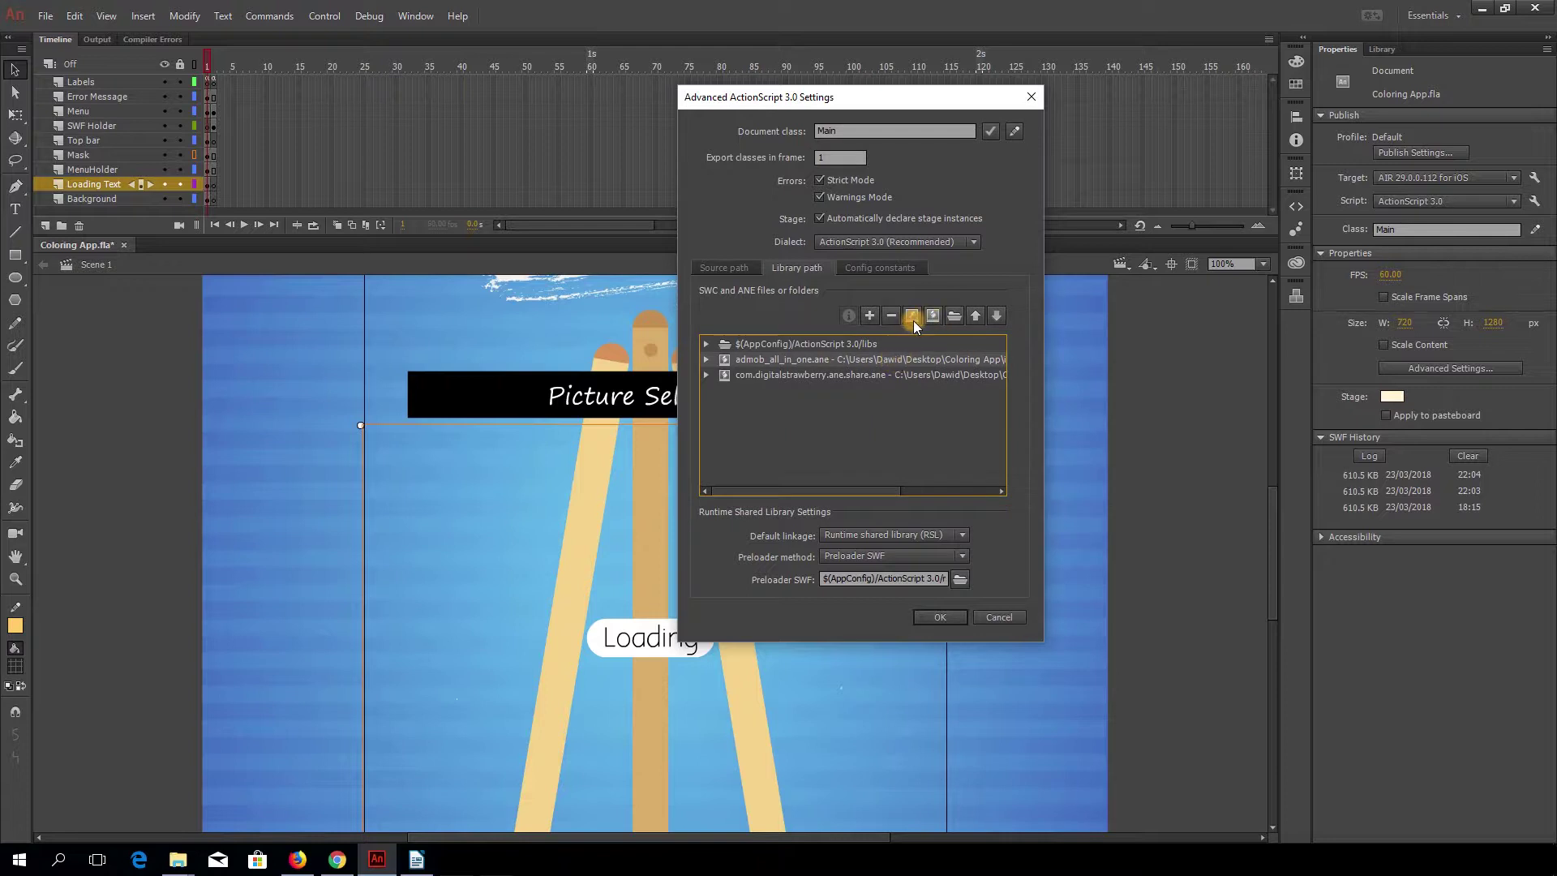
{"action": "left_click", "coordinate": [896, 315]}
{"action": "left_click", "coordinate": [887, 359]}
{"action": "left_click", "coordinate": [893, 315]}
{"action": "left_click", "coordinate": [939, 617]}
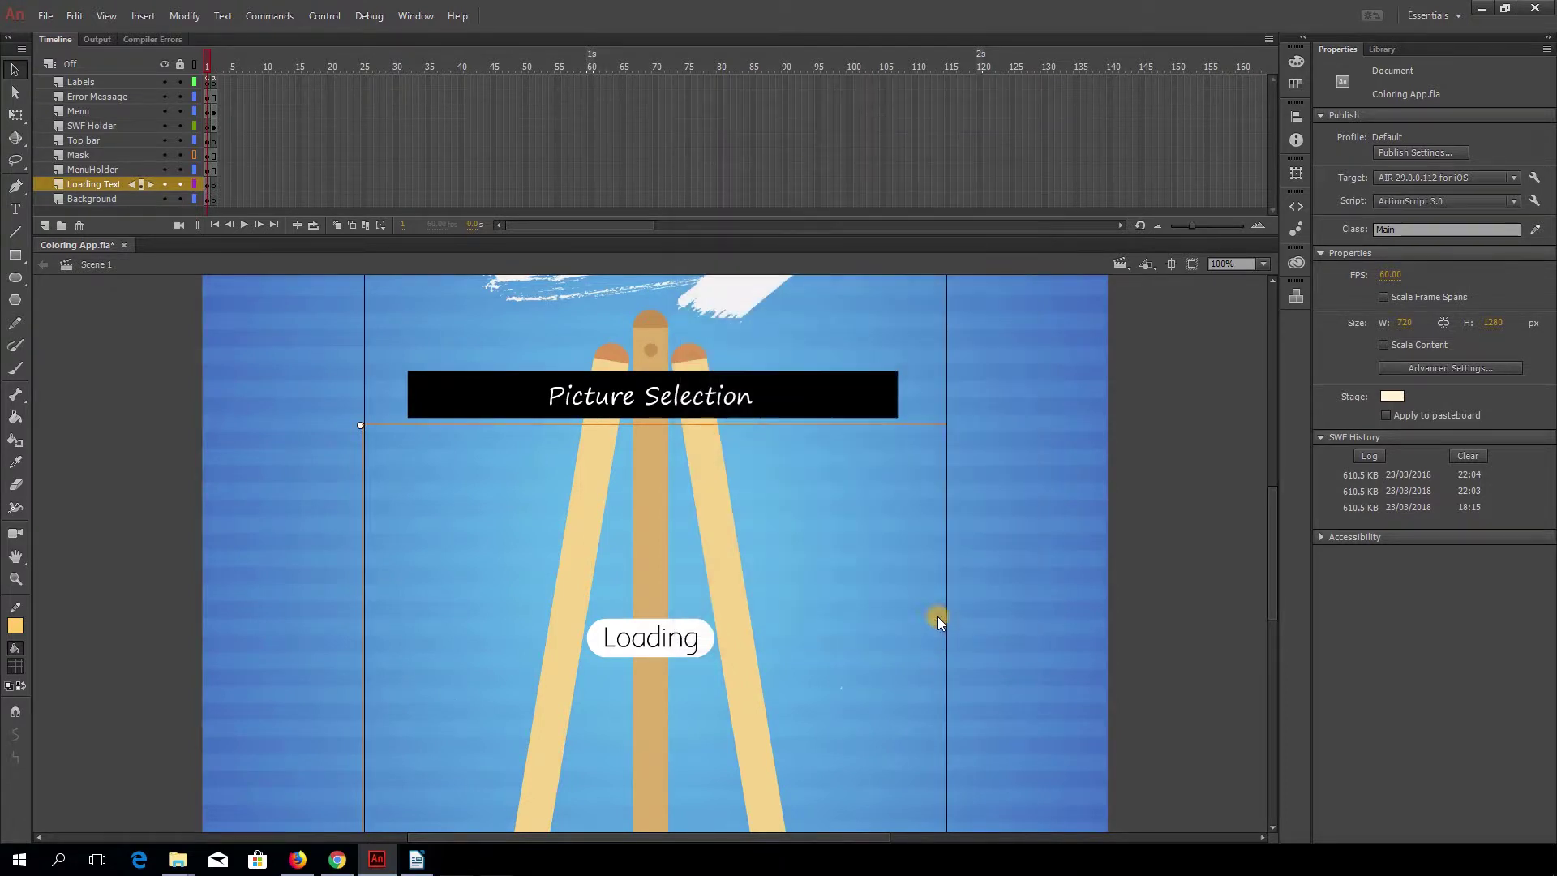
- Add admob_all_in_one.ane from Desktop\iOS\with ads to the library path
{"action": "left_click", "coordinate": [1534, 201]}
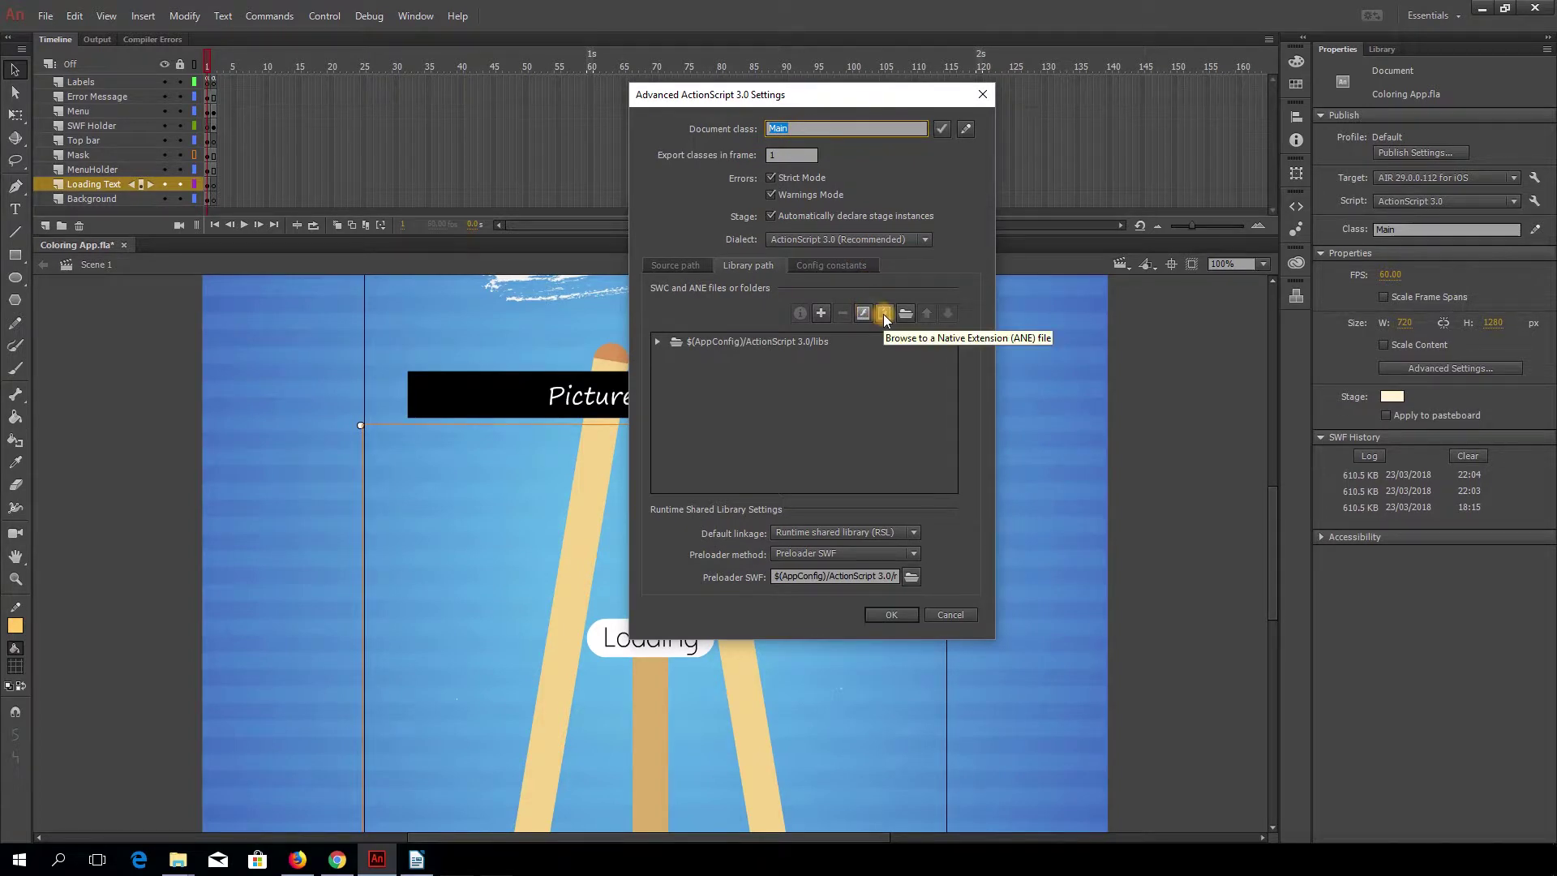
{"action": "left_click", "coordinate": [884, 313]}
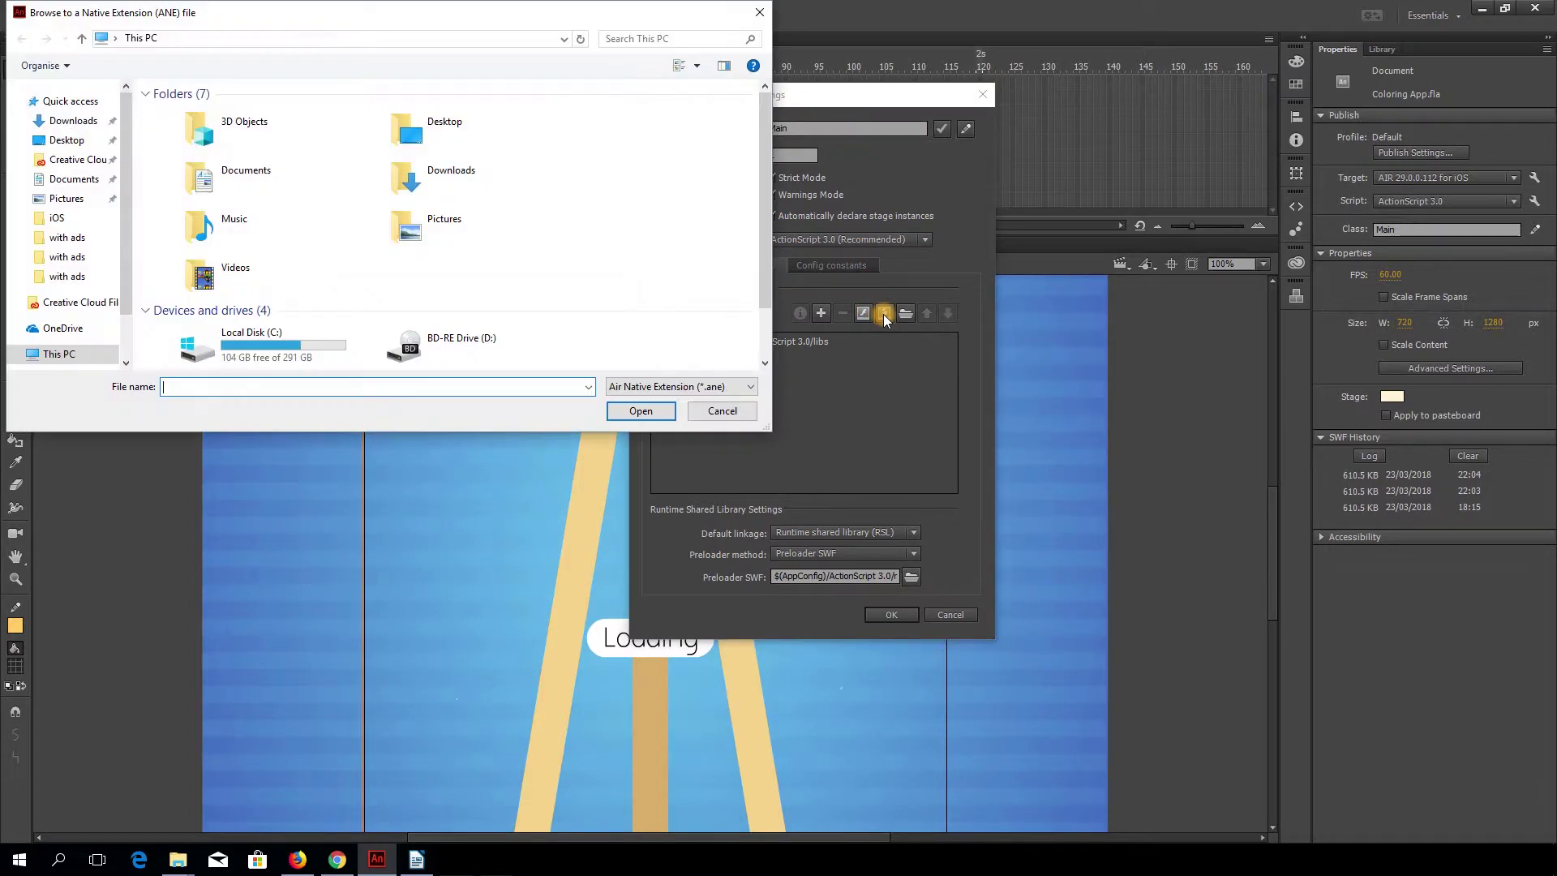
{"action": "left_click_drag", "start_coordinate": [526, 18], "coordinate": [823, 59]}
{"action": "left_click", "coordinate": [375, 181]}
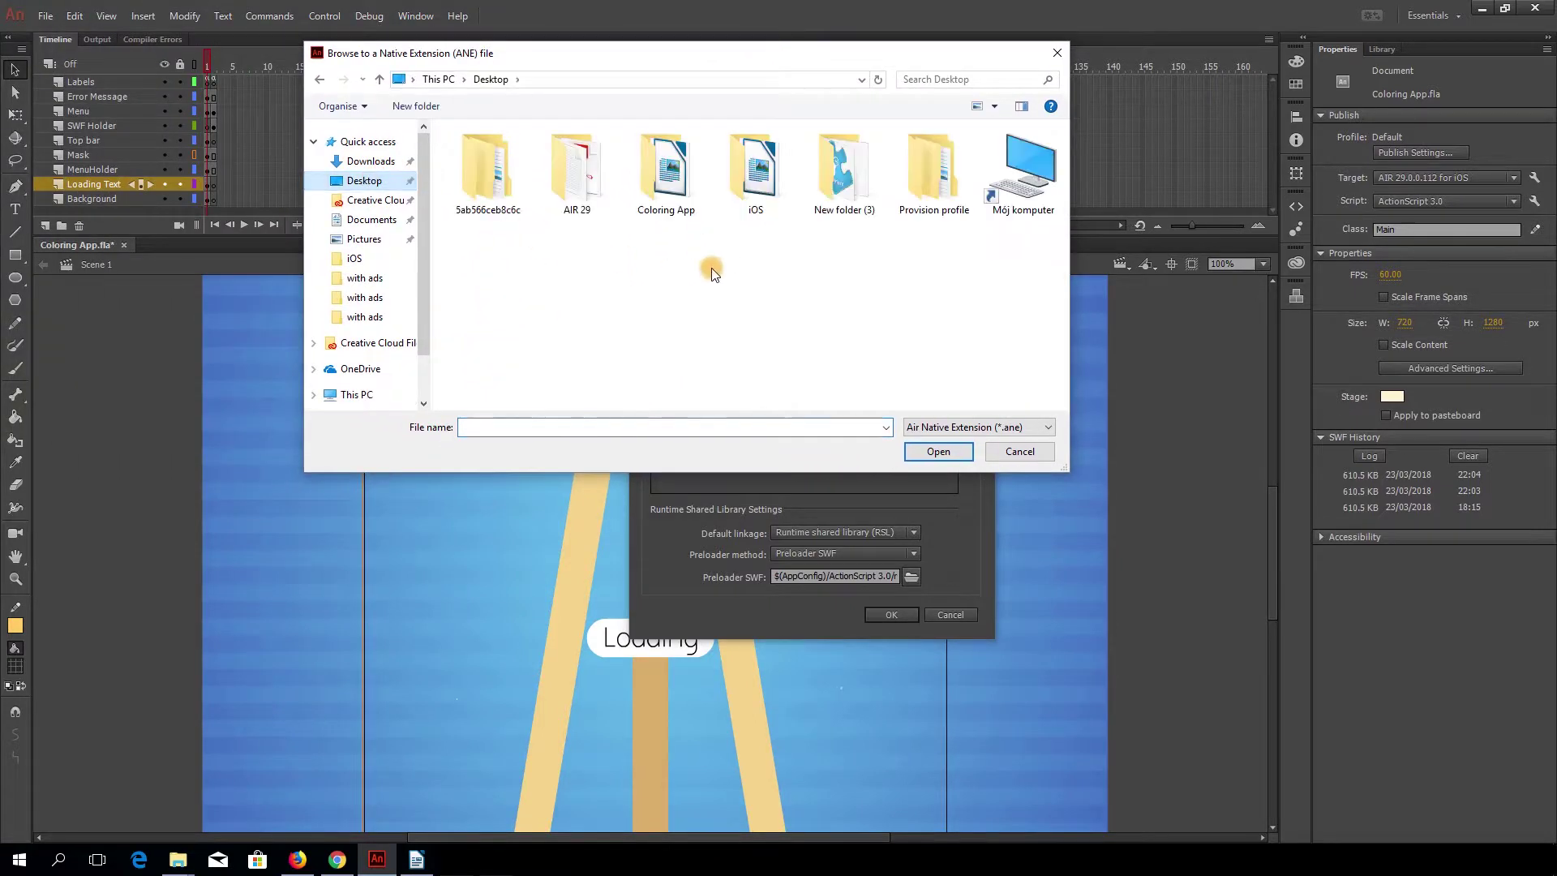
{"action": "double_click", "coordinate": [766, 187]}
{"action": "double_click", "coordinate": [491, 174]}
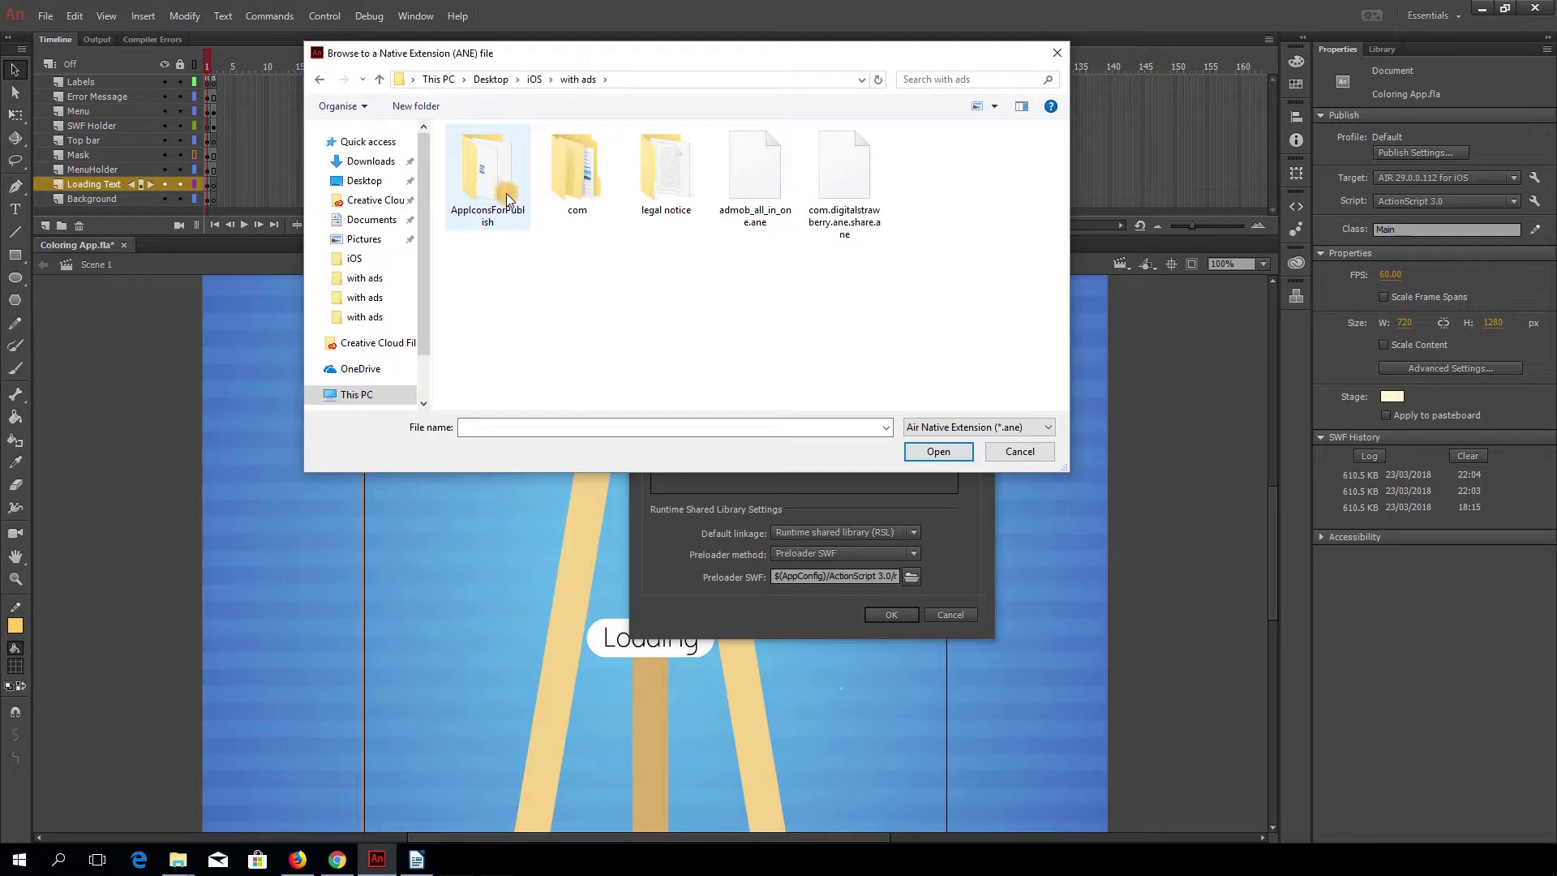
{"action": "left_click", "coordinate": [747, 183]}
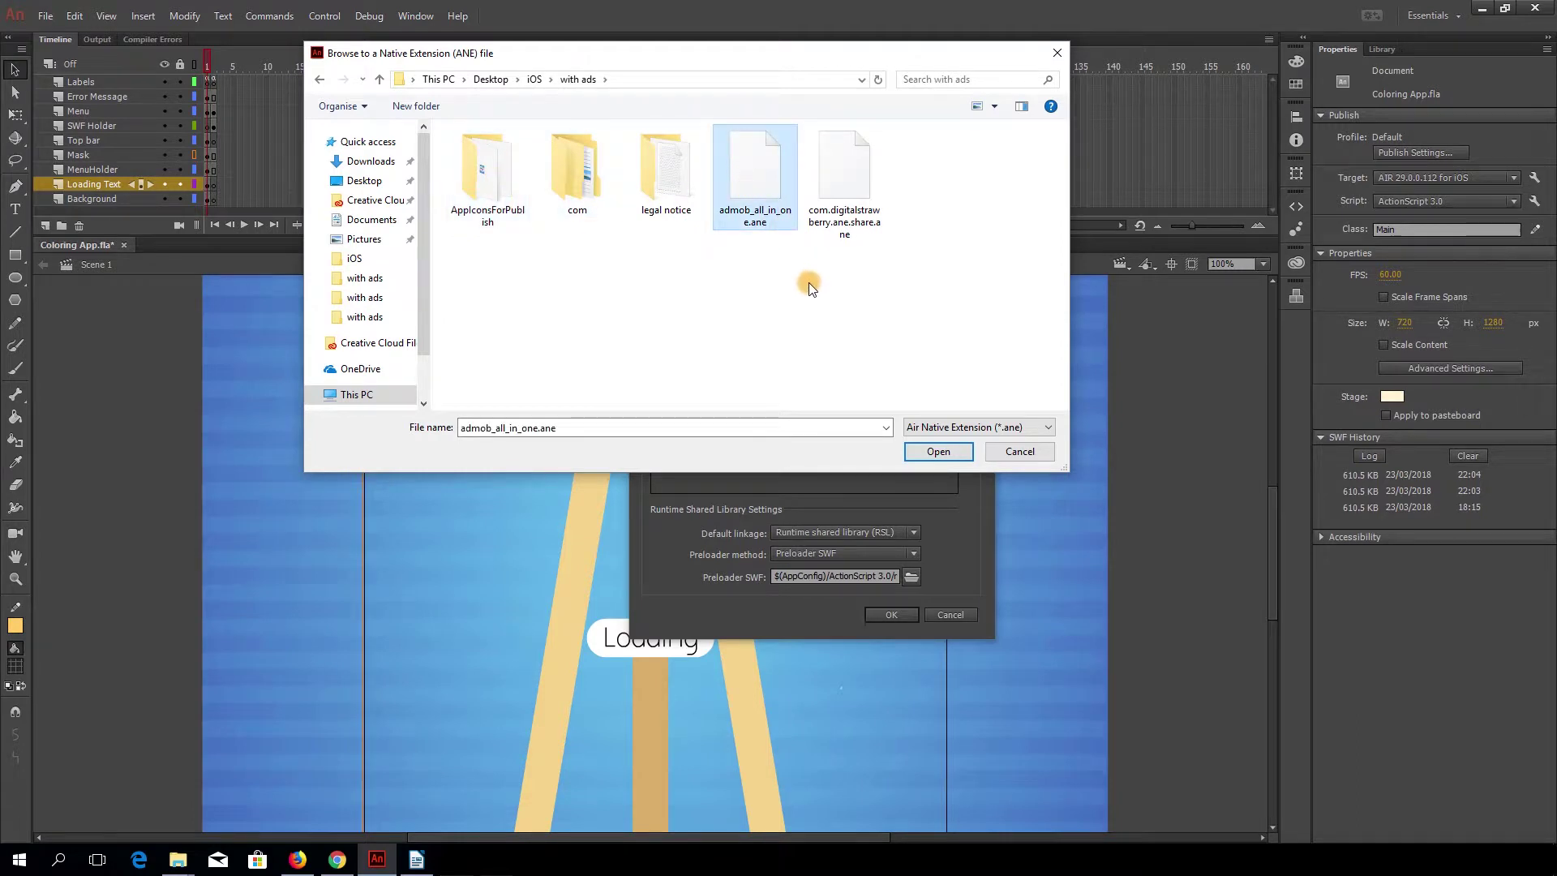
{"action": "left_click", "coordinate": [939, 451]}
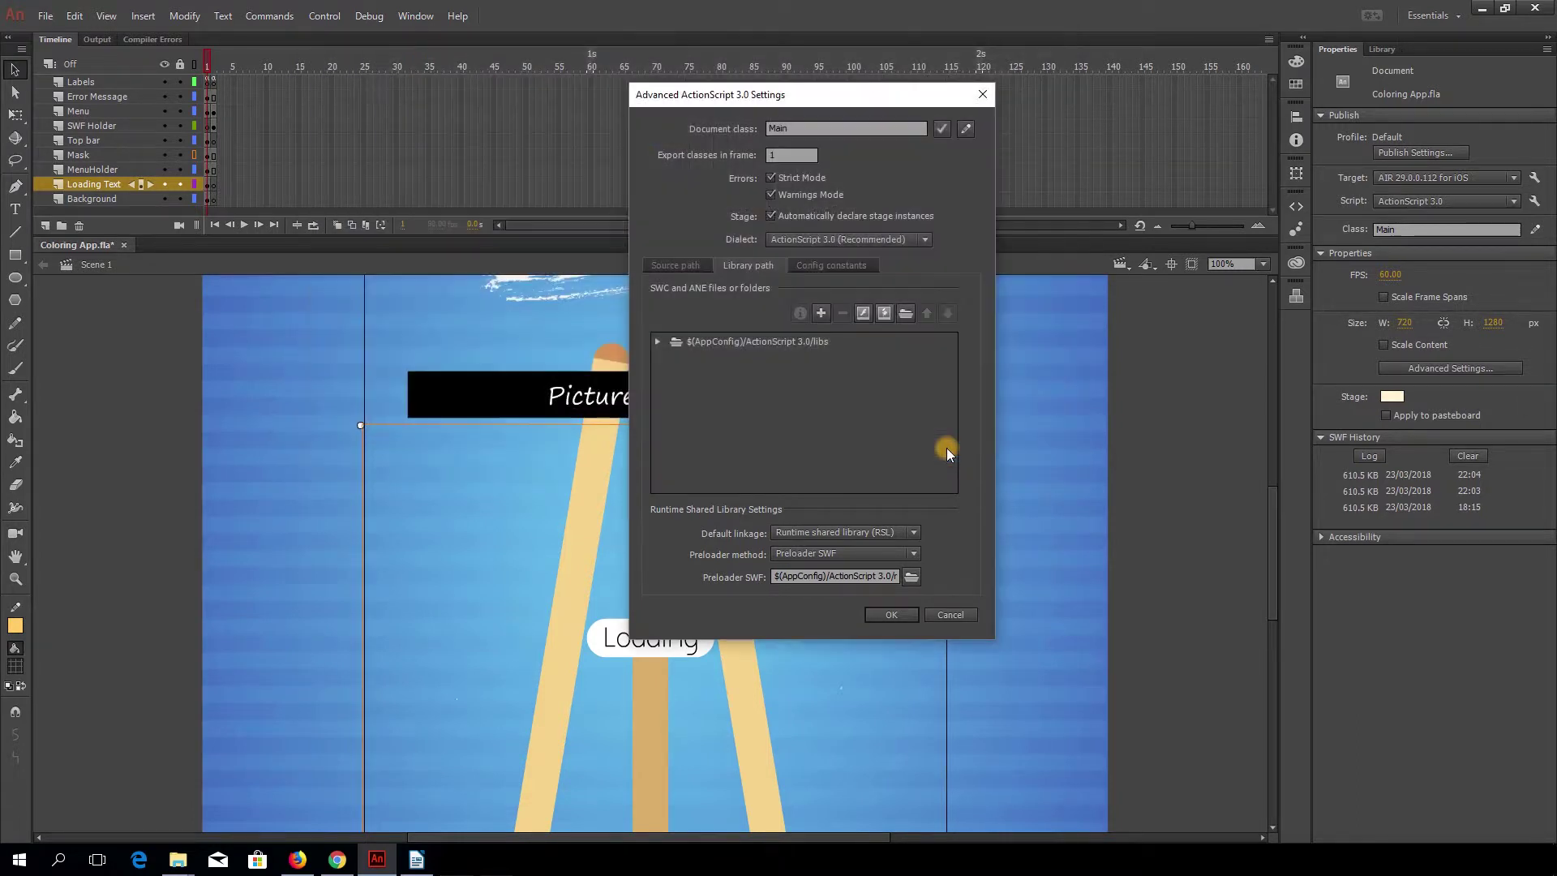
{"action": "left_click", "coordinate": [892, 615]}
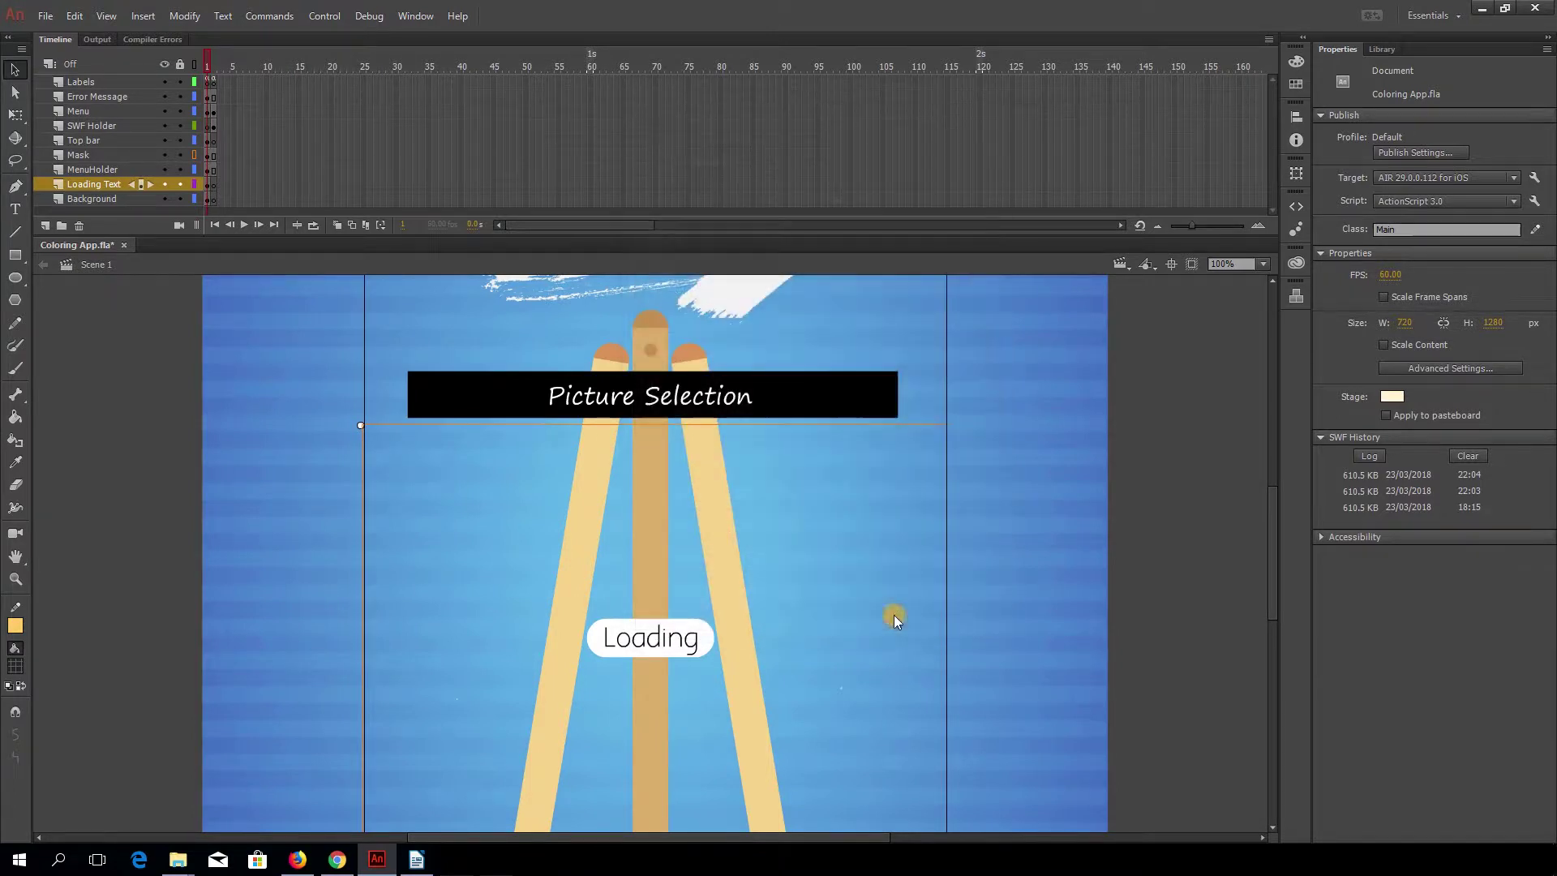
- Add com.digitalstrawberry.ane.share.ane from Desktop\iOS\with ads to the library path
{"action": "left_click", "coordinate": [1534, 200]}
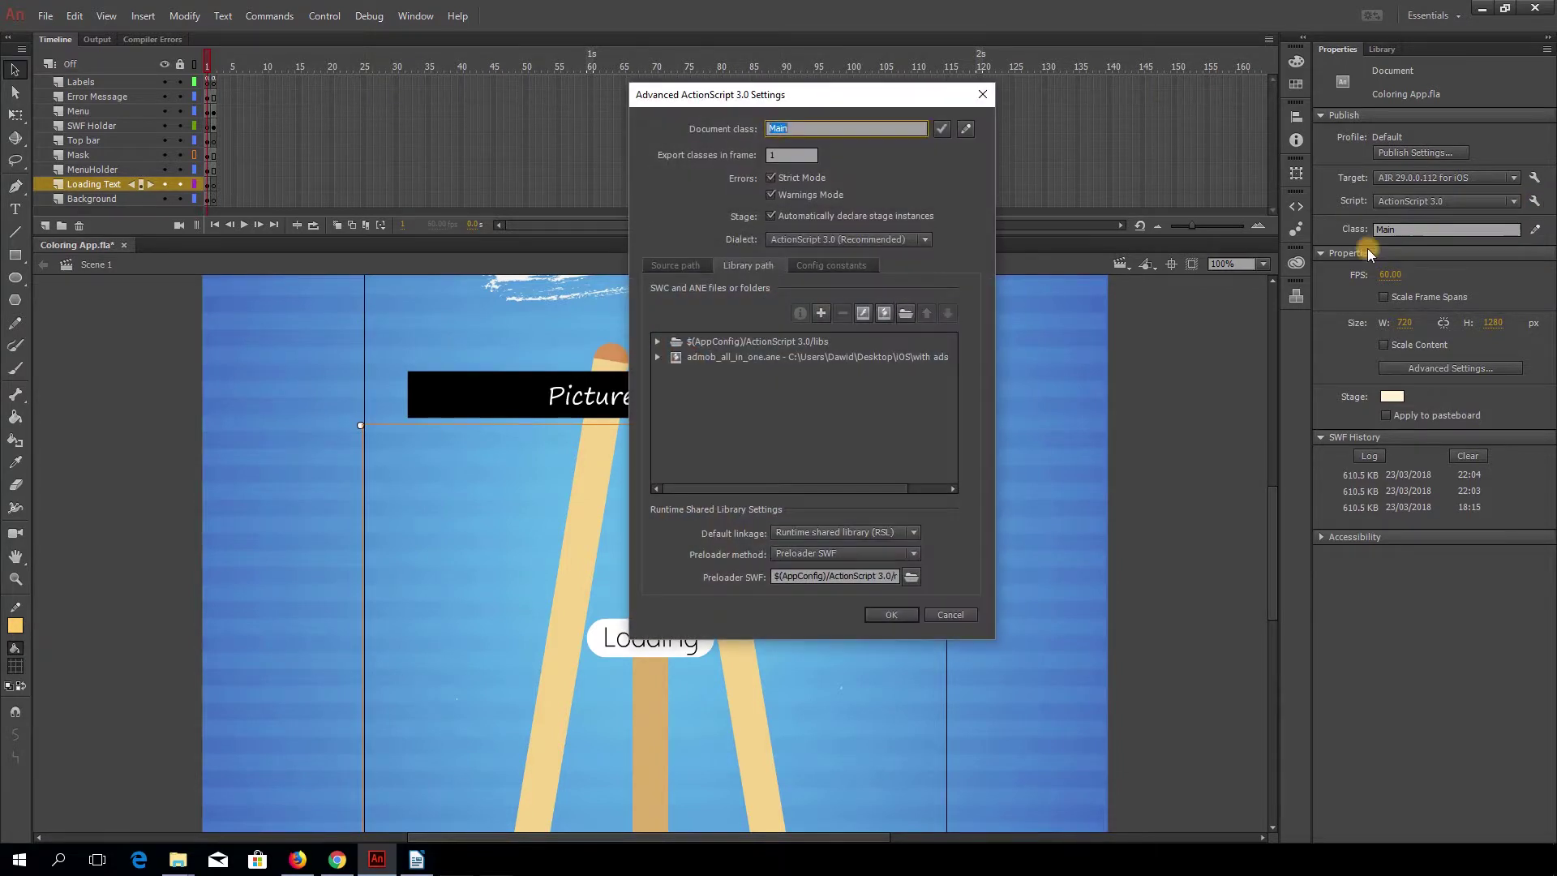
{"action": "left_click", "coordinate": [884, 313]}
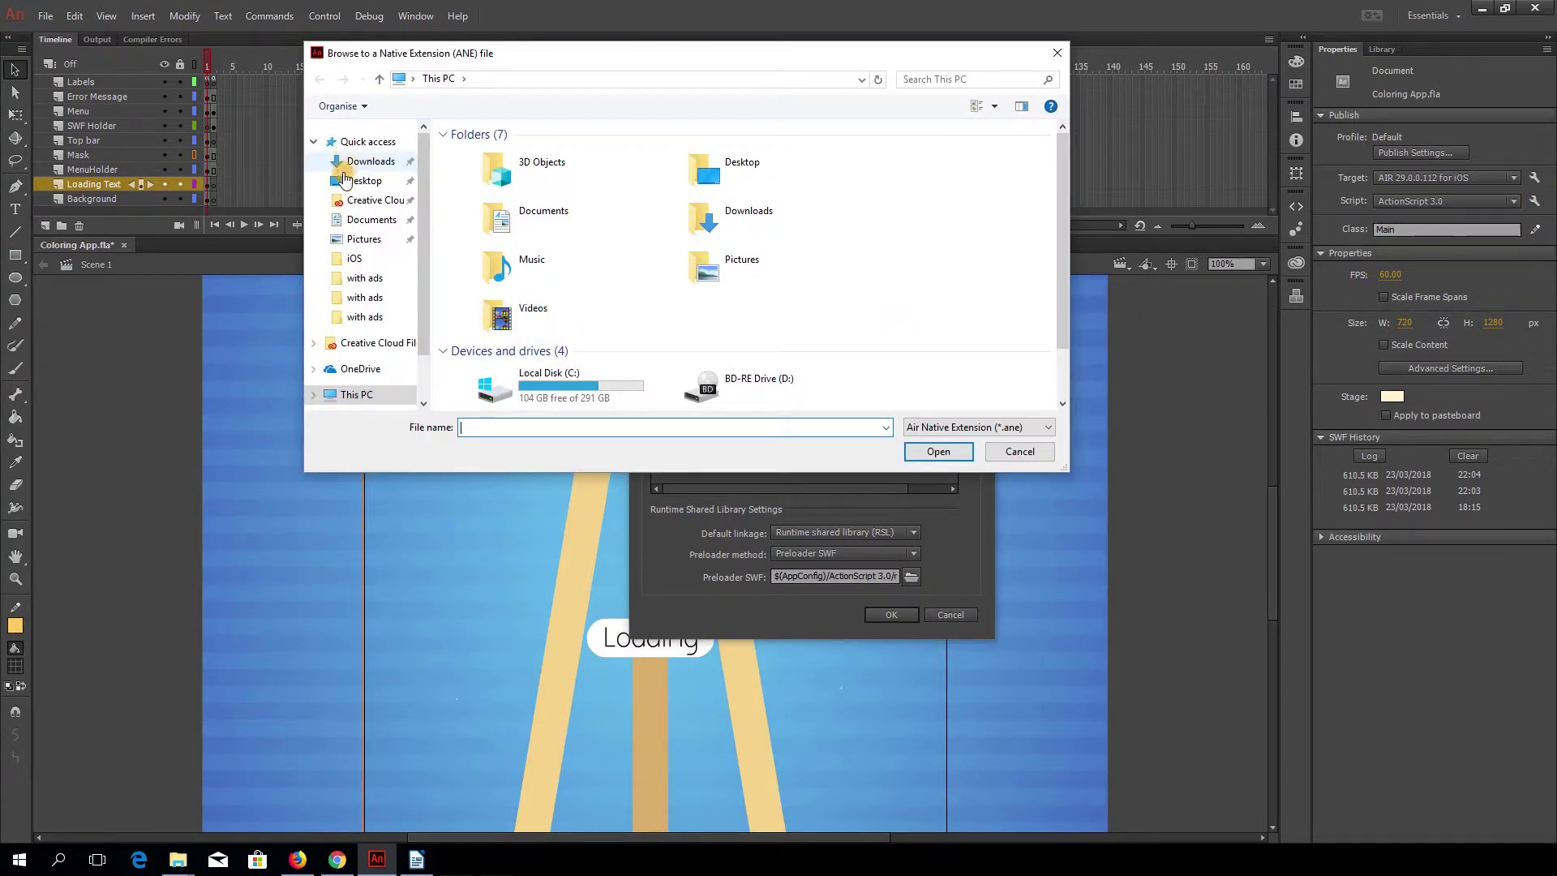
{"action": "left_click", "coordinate": [357, 180]}
{"action": "double_click", "coordinate": [751, 191]}
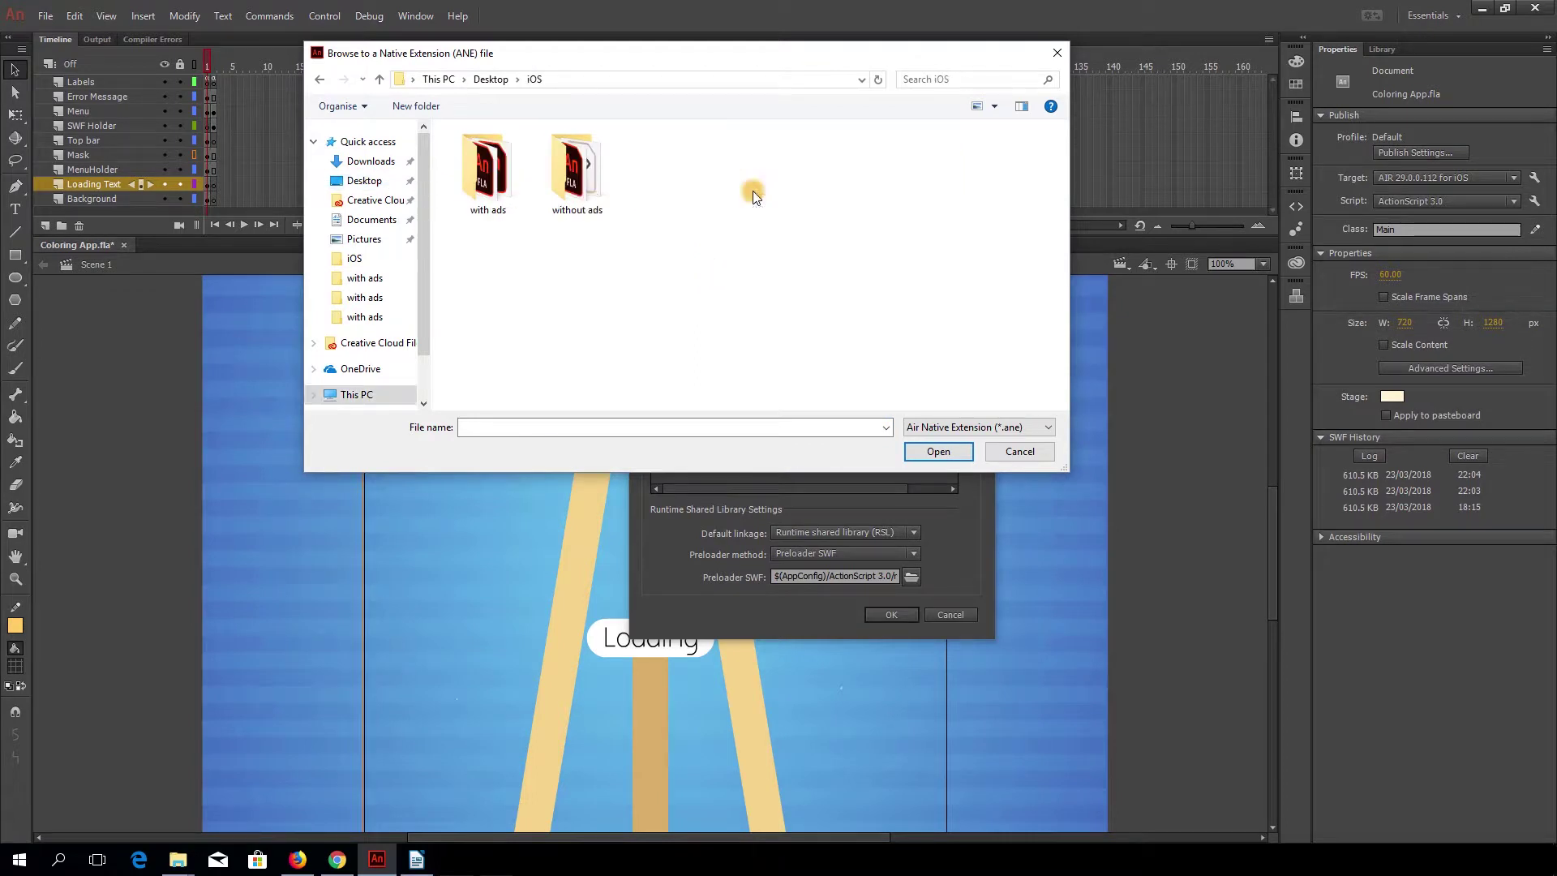
{"action": "double_click", "coordinate": [484, 176]}
{"action": "left_click", "coordinate": [817, 191]}
{"action": "left_click", "coordinate": [939, 452]}
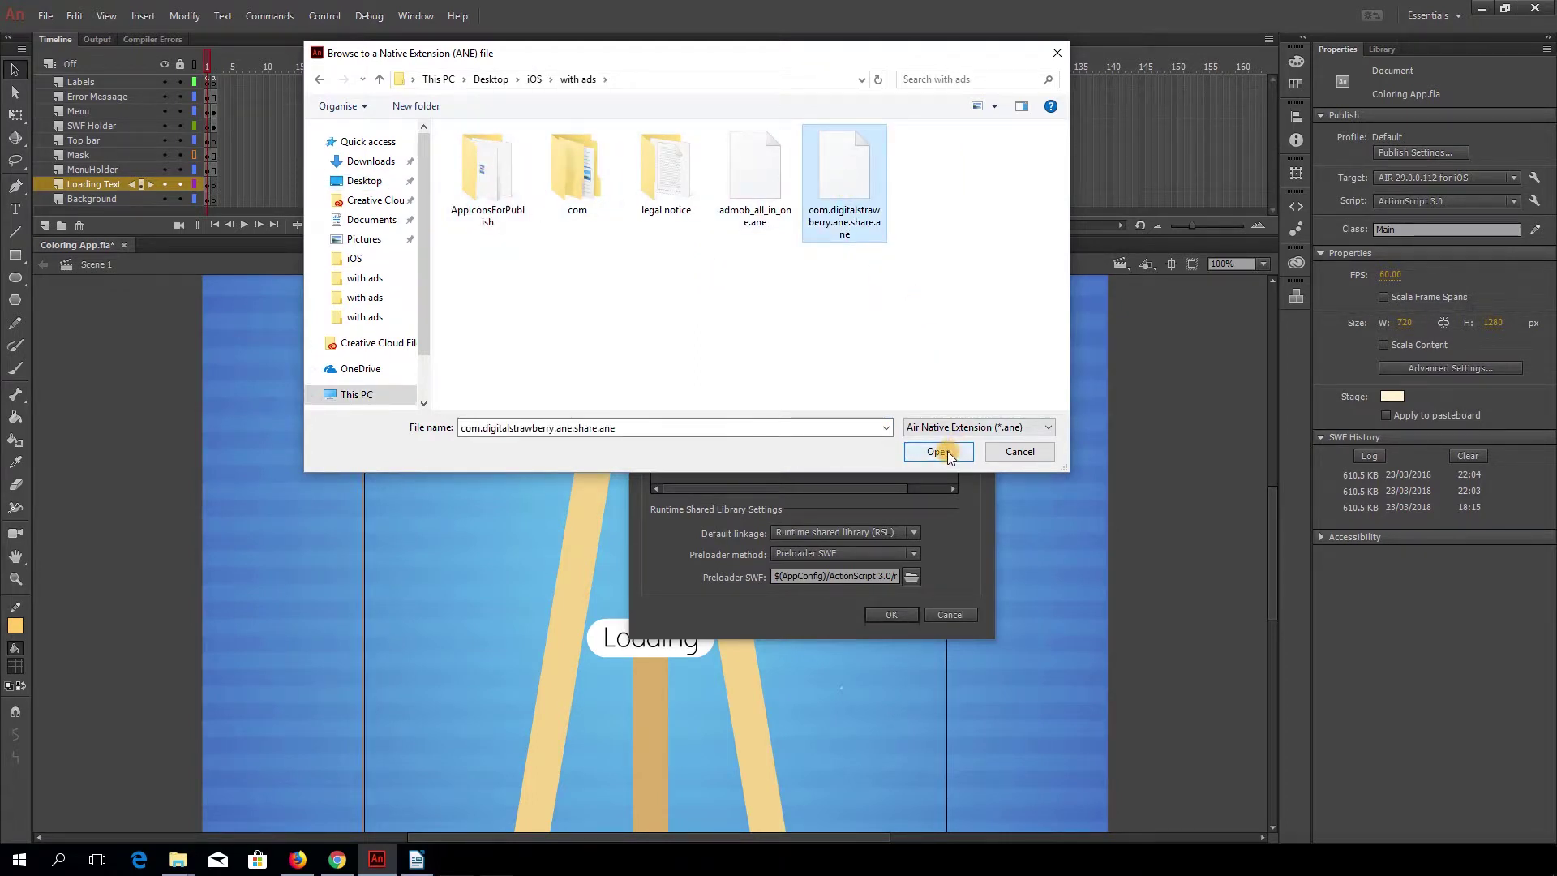
{"action": "left_click", "coordinate": [888, 617]}
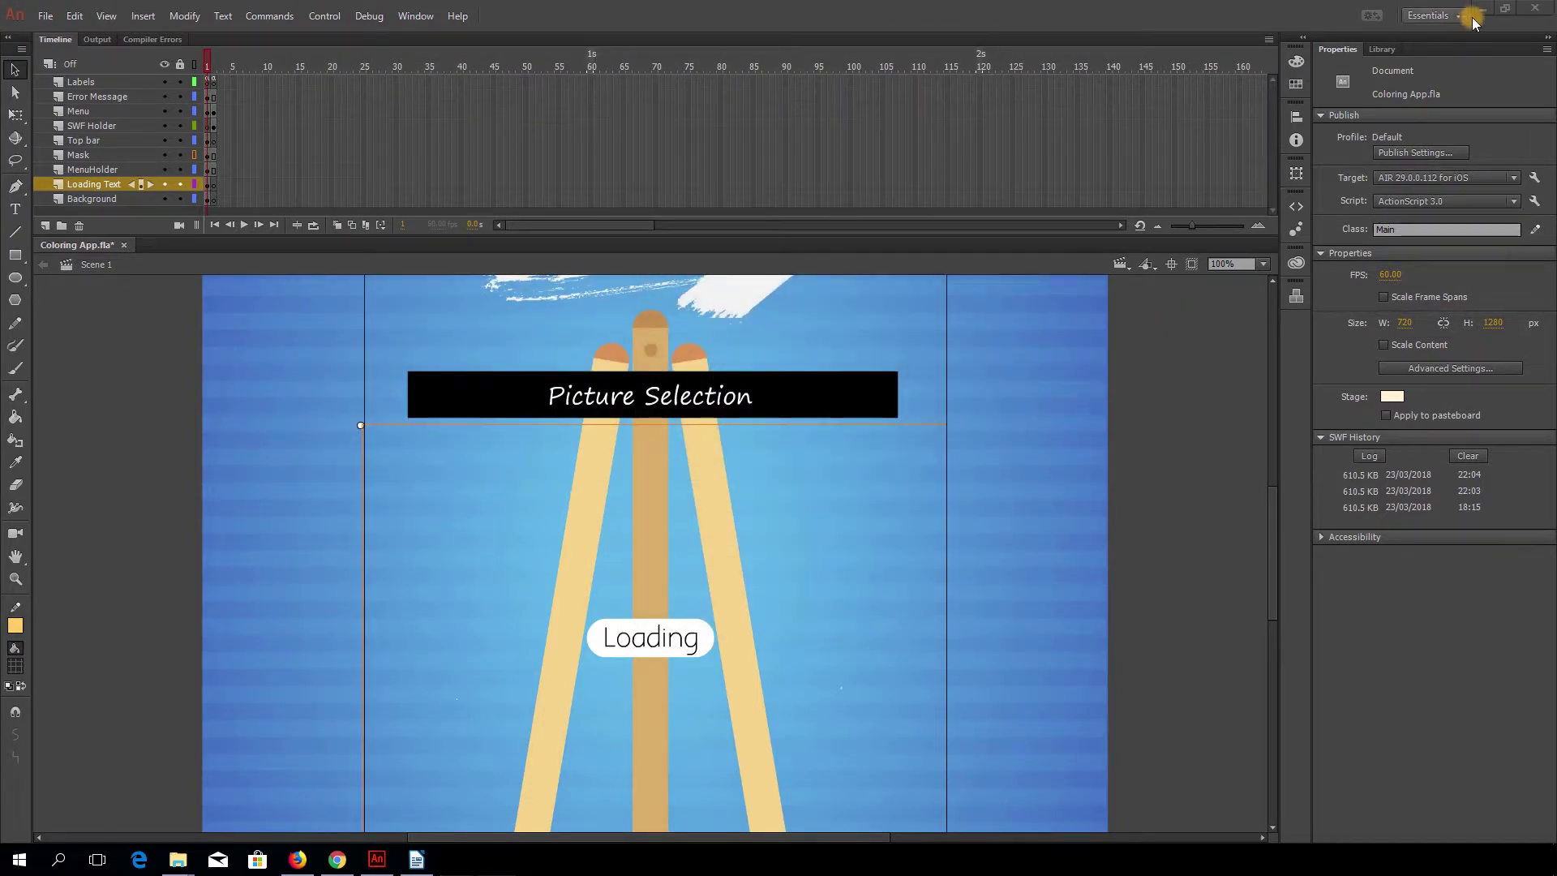
- View the 21 icon PNGs in AppIconsForPublish, then return to appuploader.net in Chrome
{"action": "left_click", "coordinate": [1488, 12]}
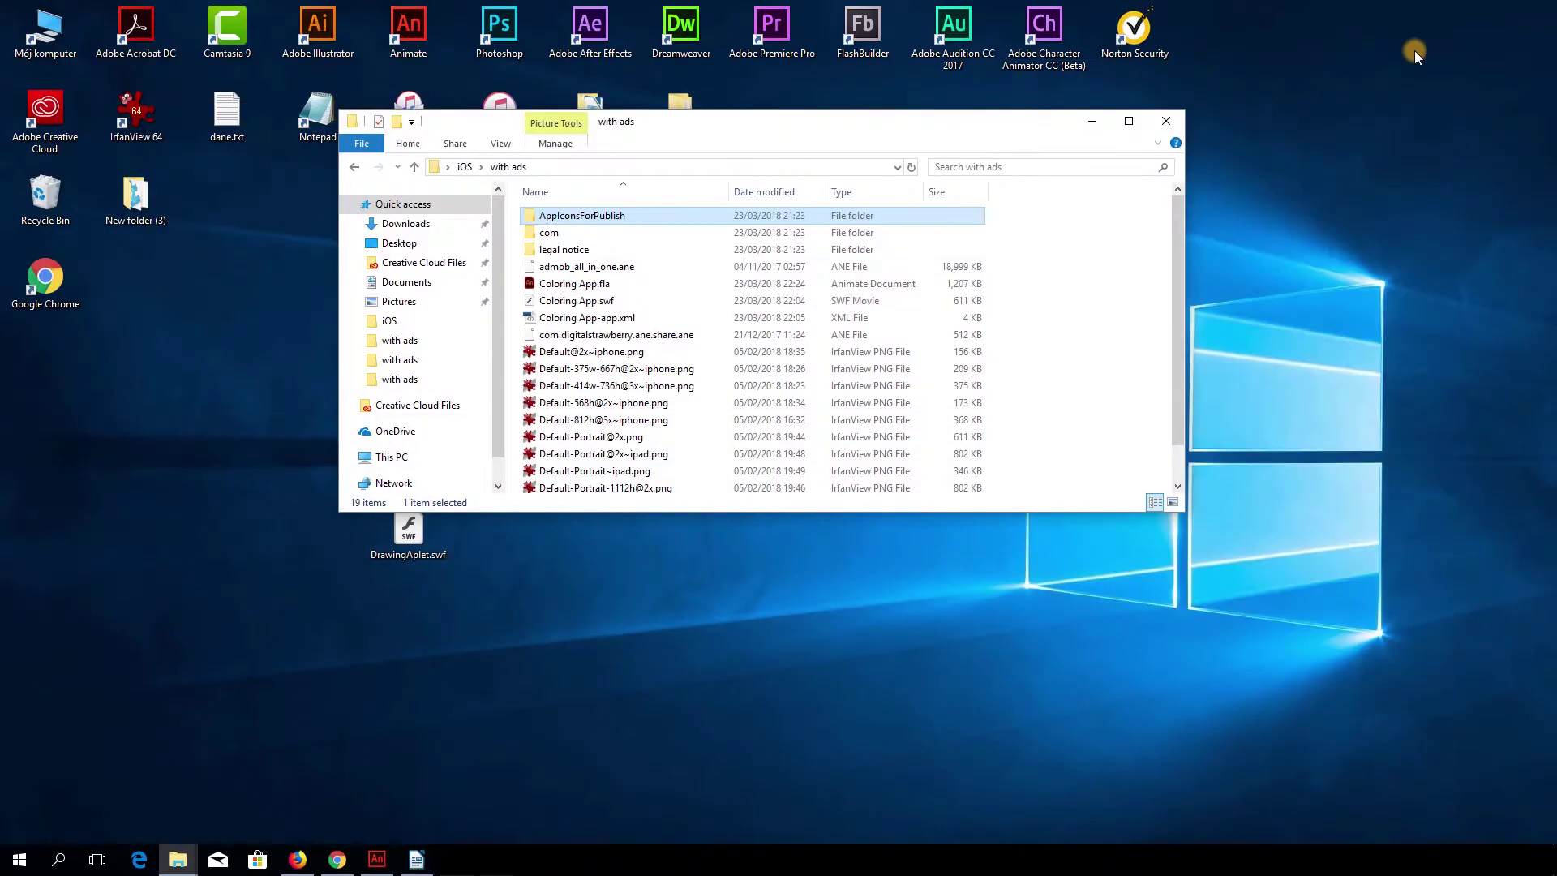
{"action": "double_click", "coordinate": [550, 217]}
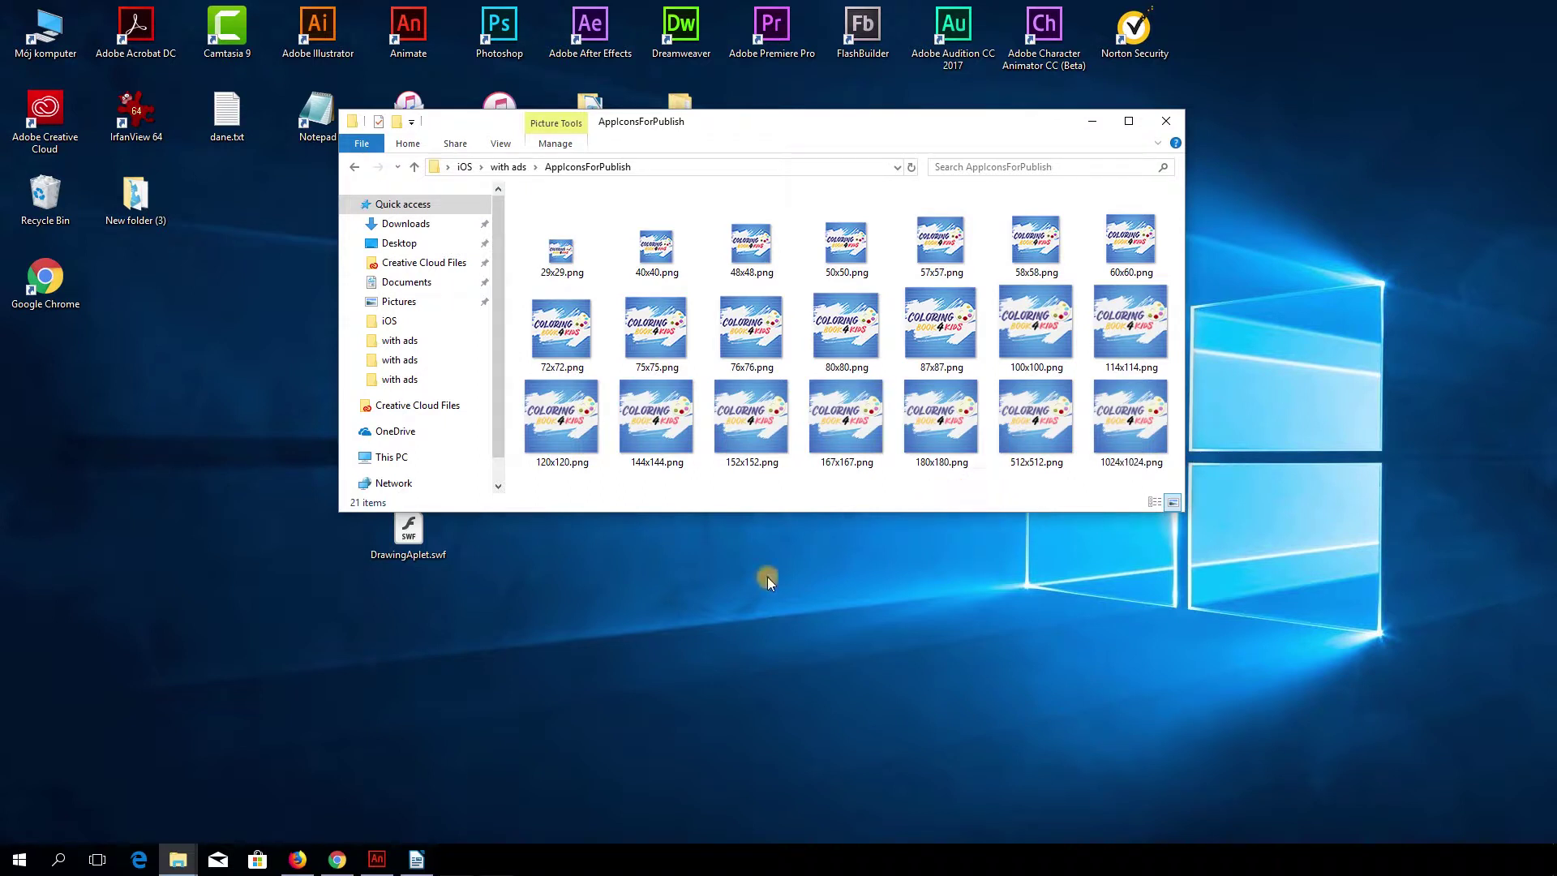
{"action": "left_click", "coordinate": [338, 861]}
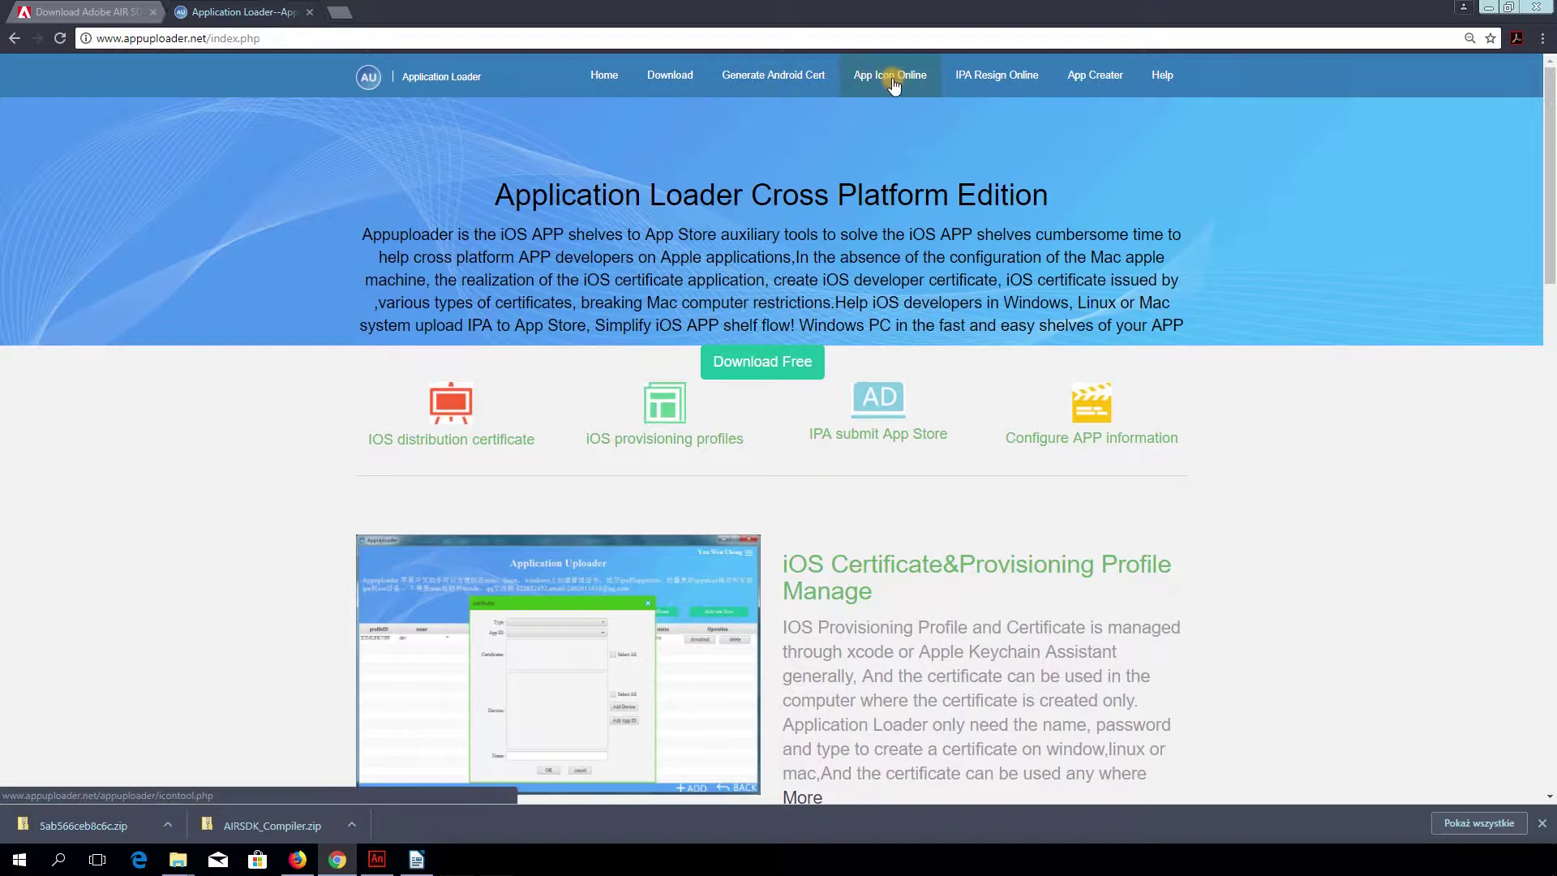
- Visit appuploader.net's App Icon Online generator, then minimize Chrome to the desktop
{"action": "left_click", "coordinate": [893, 84]}
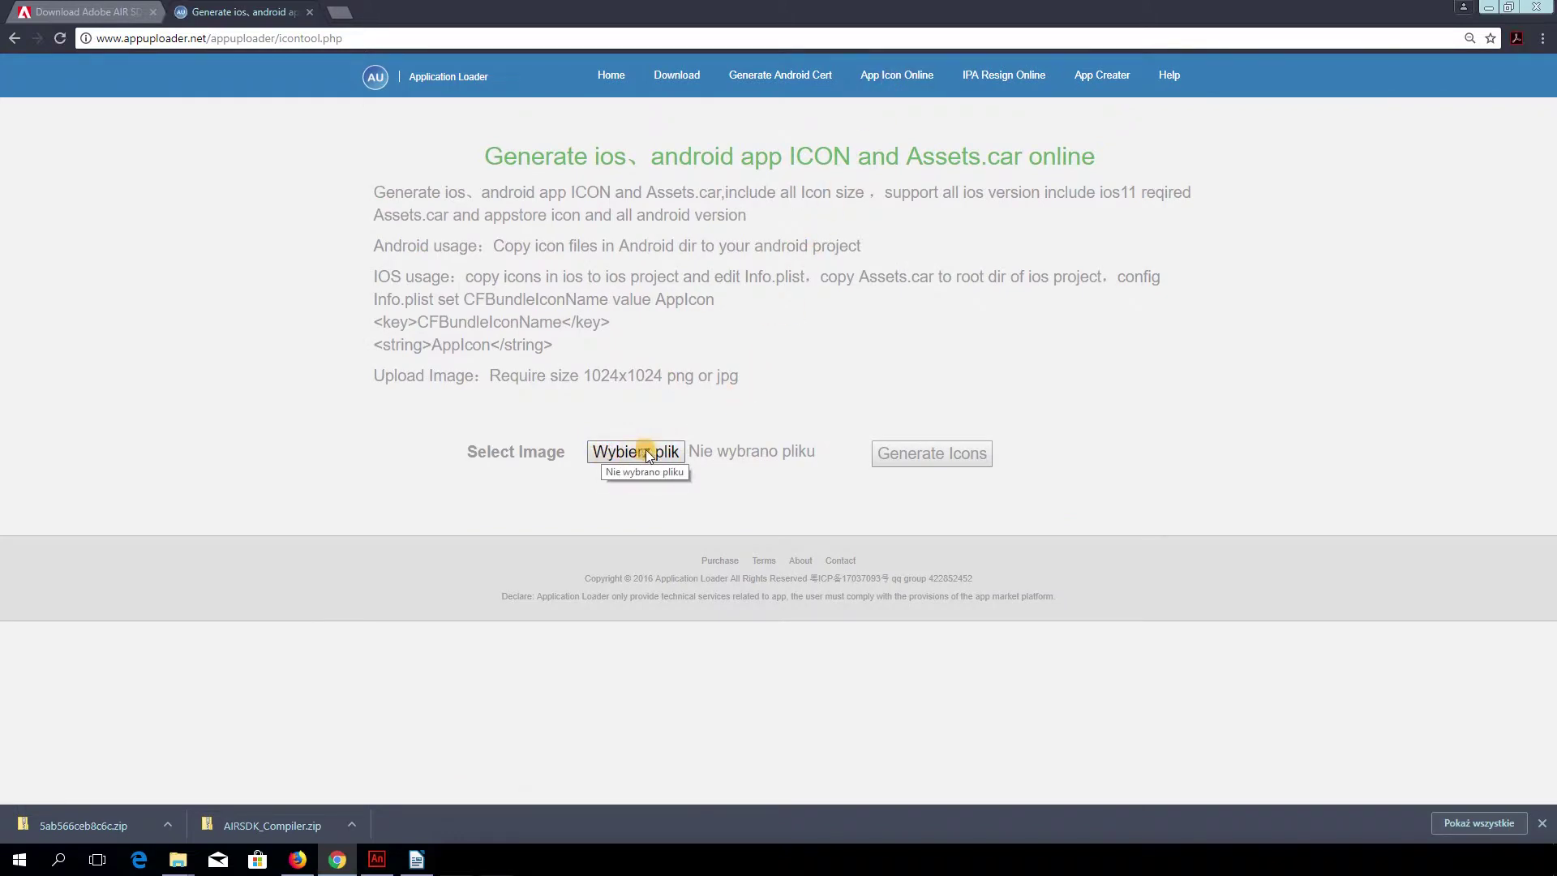
{"action": "left_click", "coordinate": [1490, 9]}
- Copy Assets.car from the 5ab566ceb8c6c > ios icons folder
{"action": "left_click", "coordinate": [1095, 122]}
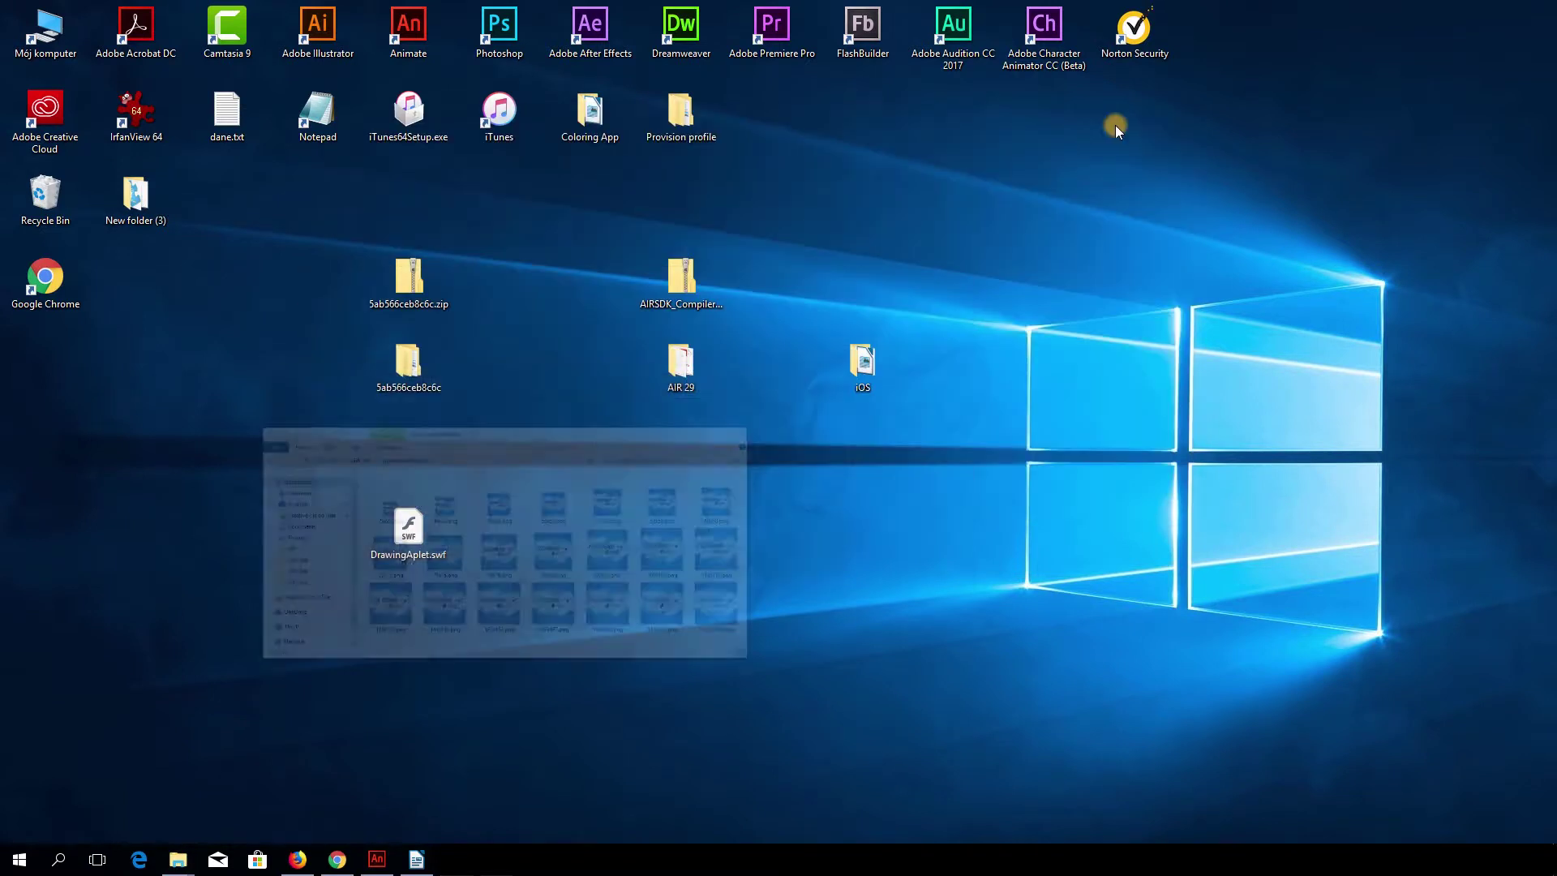
{"action": "left_click", "coordinate": [389, 278]}
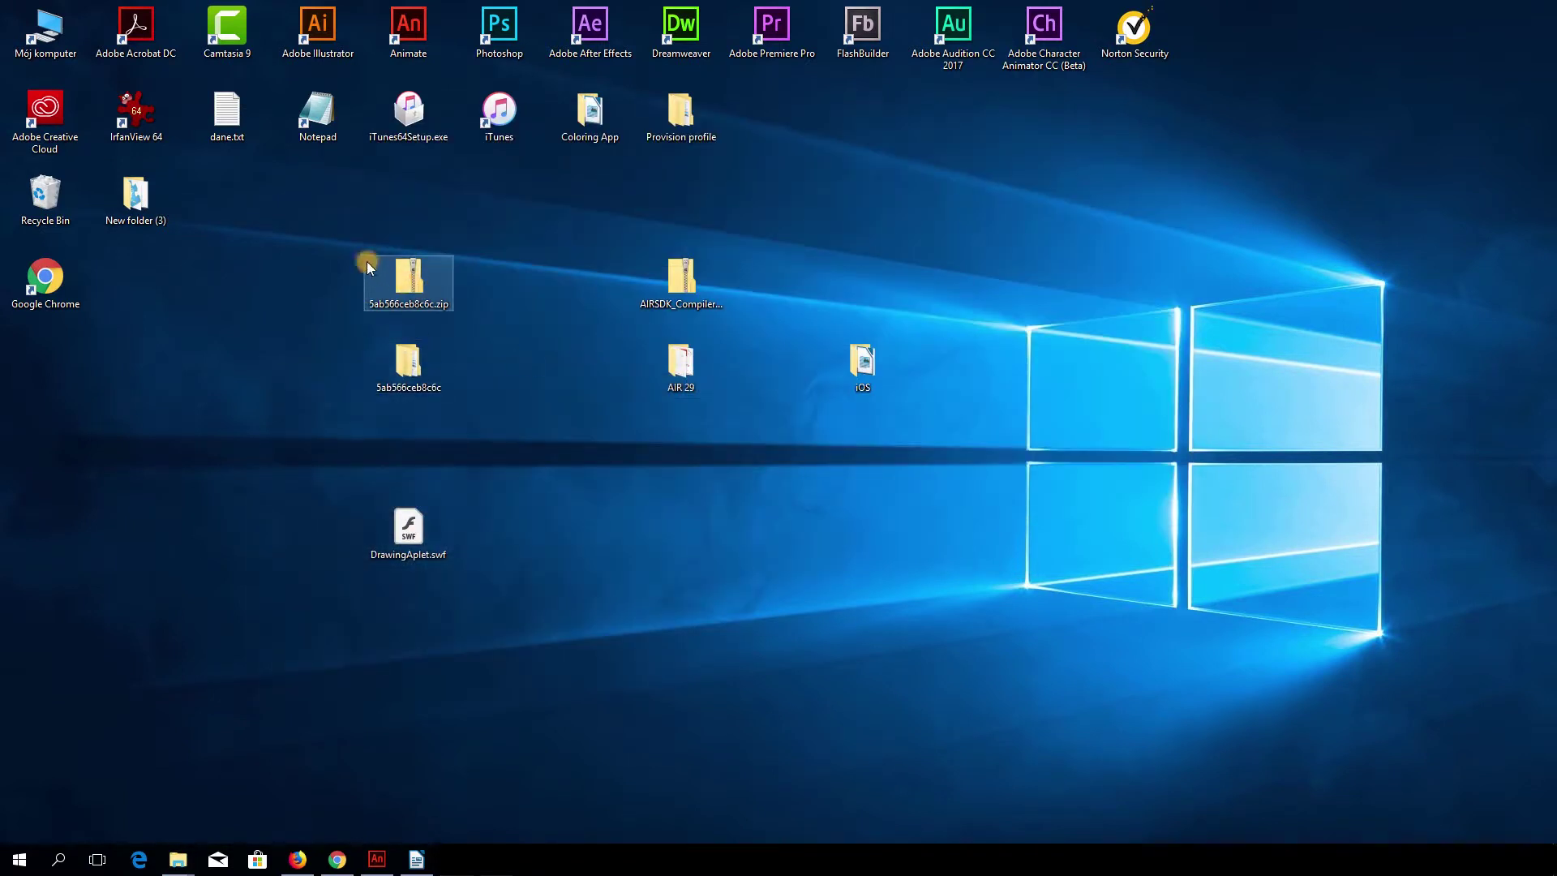
{"action": "left_click_drag", "start_coordinate": [338, 227], "coordinate": [493, 314]}
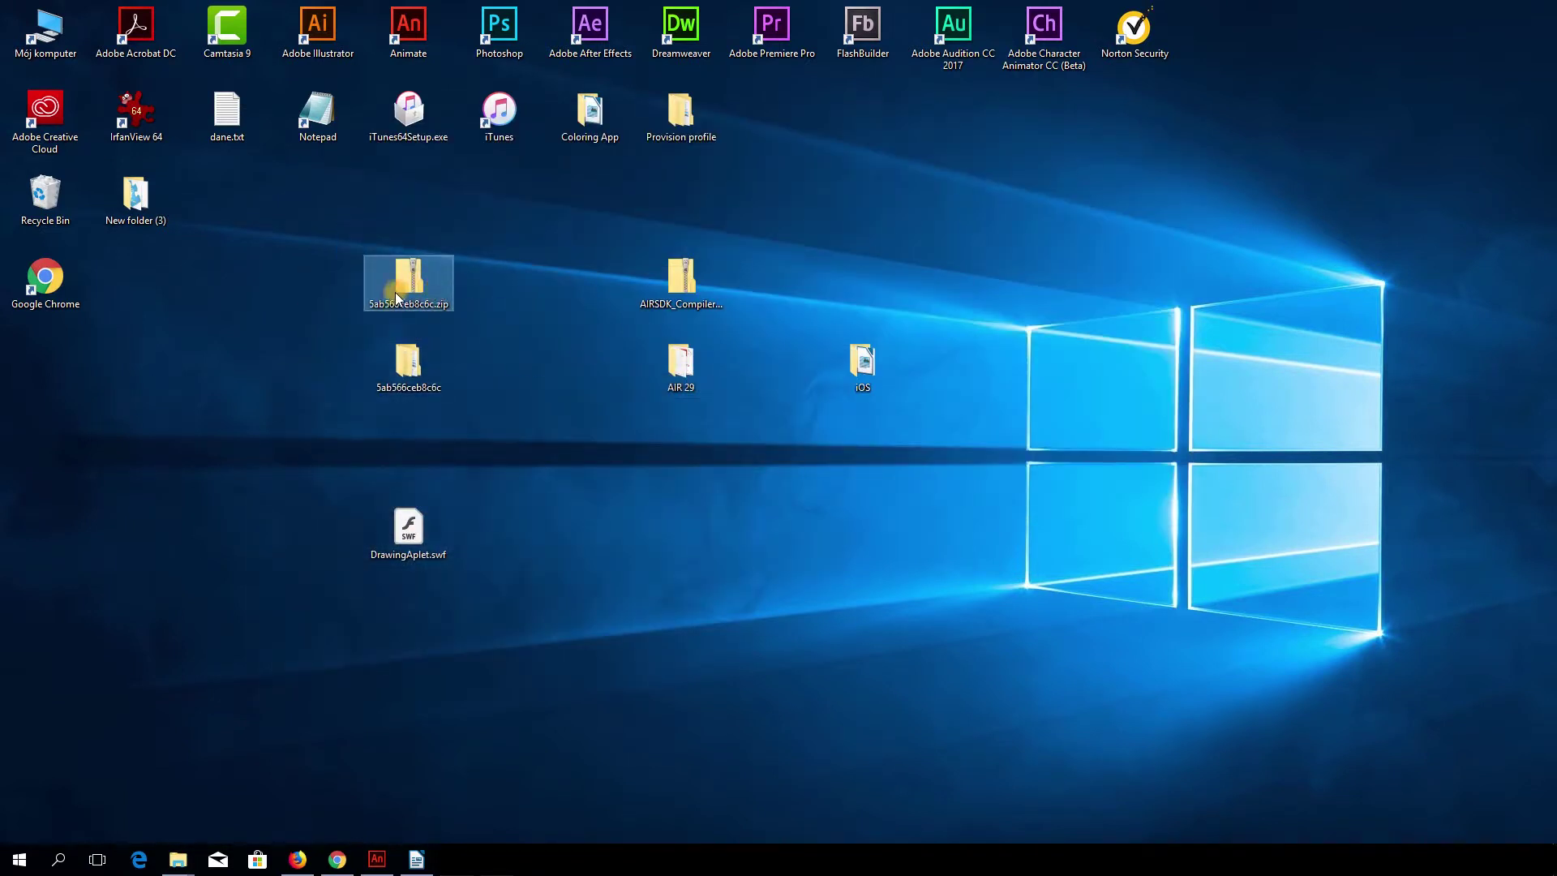
{"action": "left_click_drag", "start_coordinate": [356, 242], "coordinate": [440, 370]}
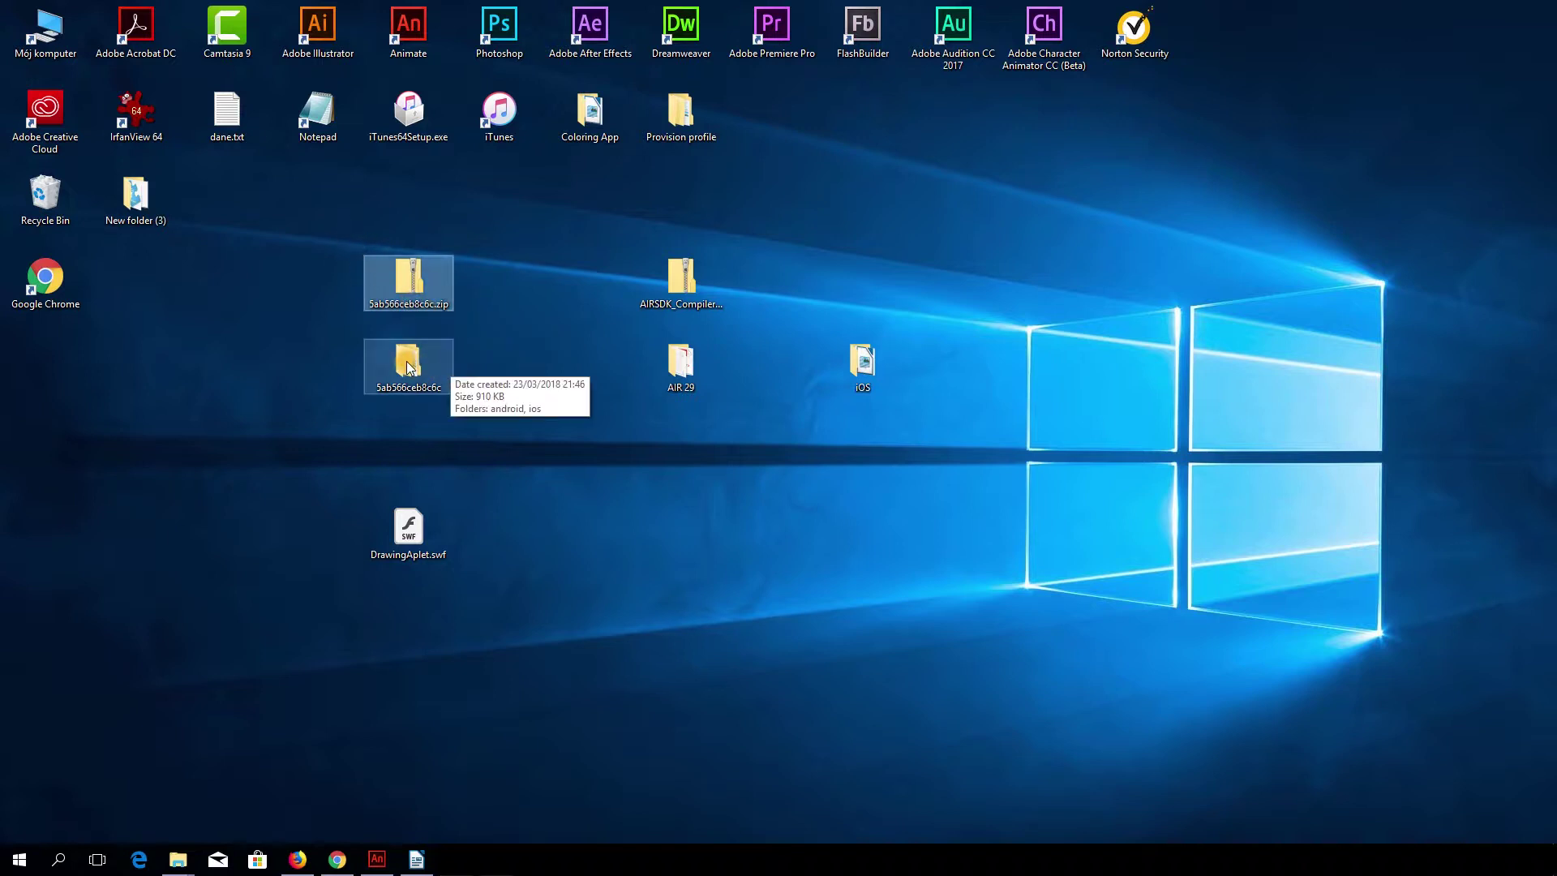
{"action": "double_click", "coordinate": [408, 365]}
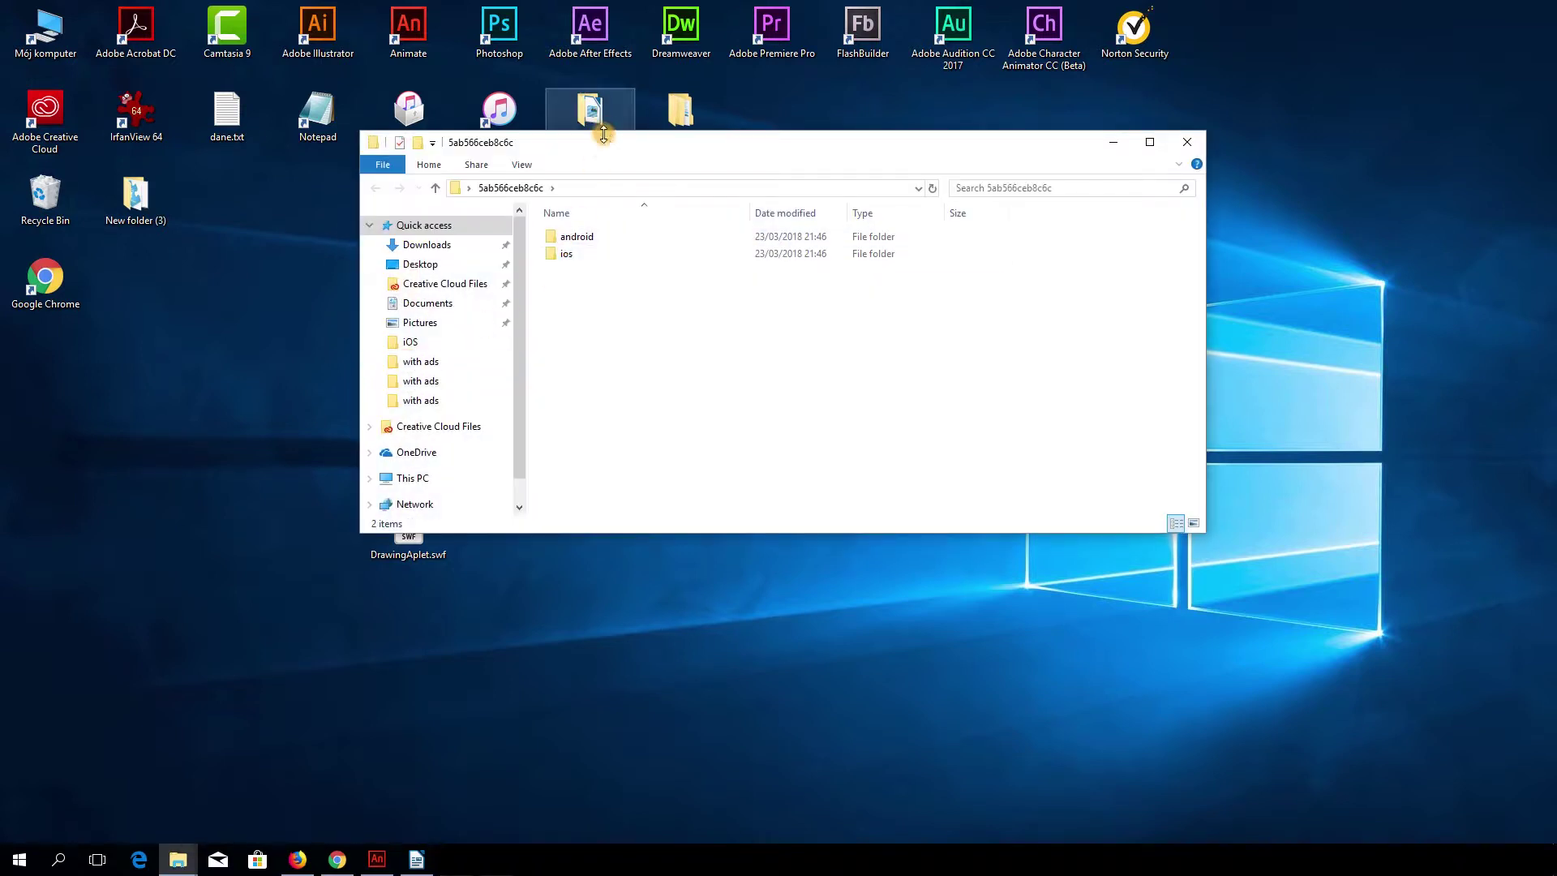
{"action": "left_click_drag", "start_coordinate": [602, 147], "coordinate": [555, 114]}
{"action": "double_click", "coordinate": [512, 224]}
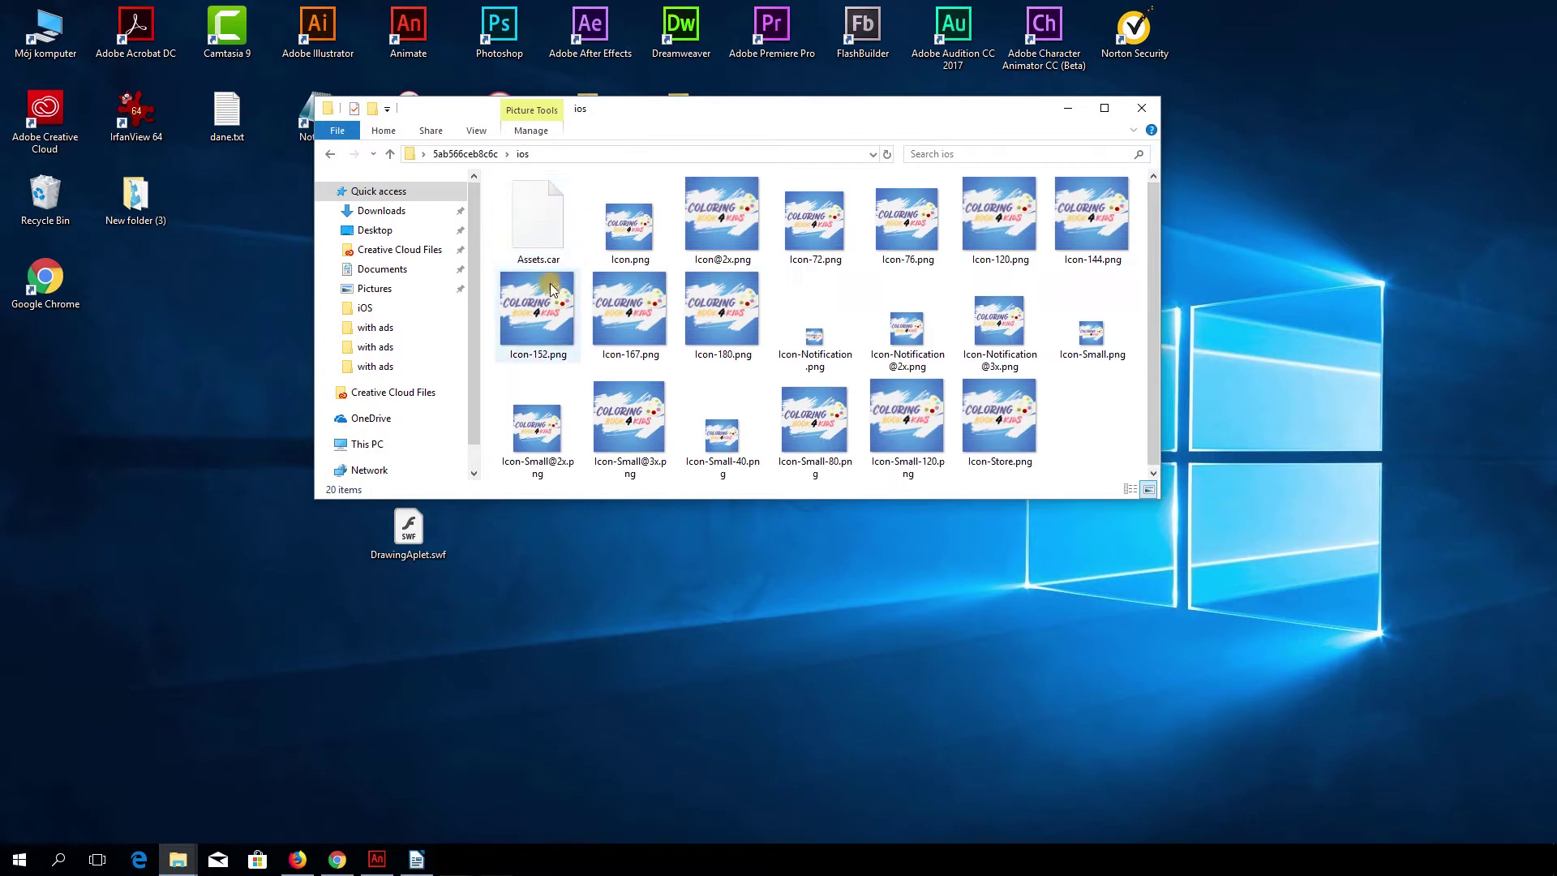
{"action": "left_click", "coordinate": [529, 233]}
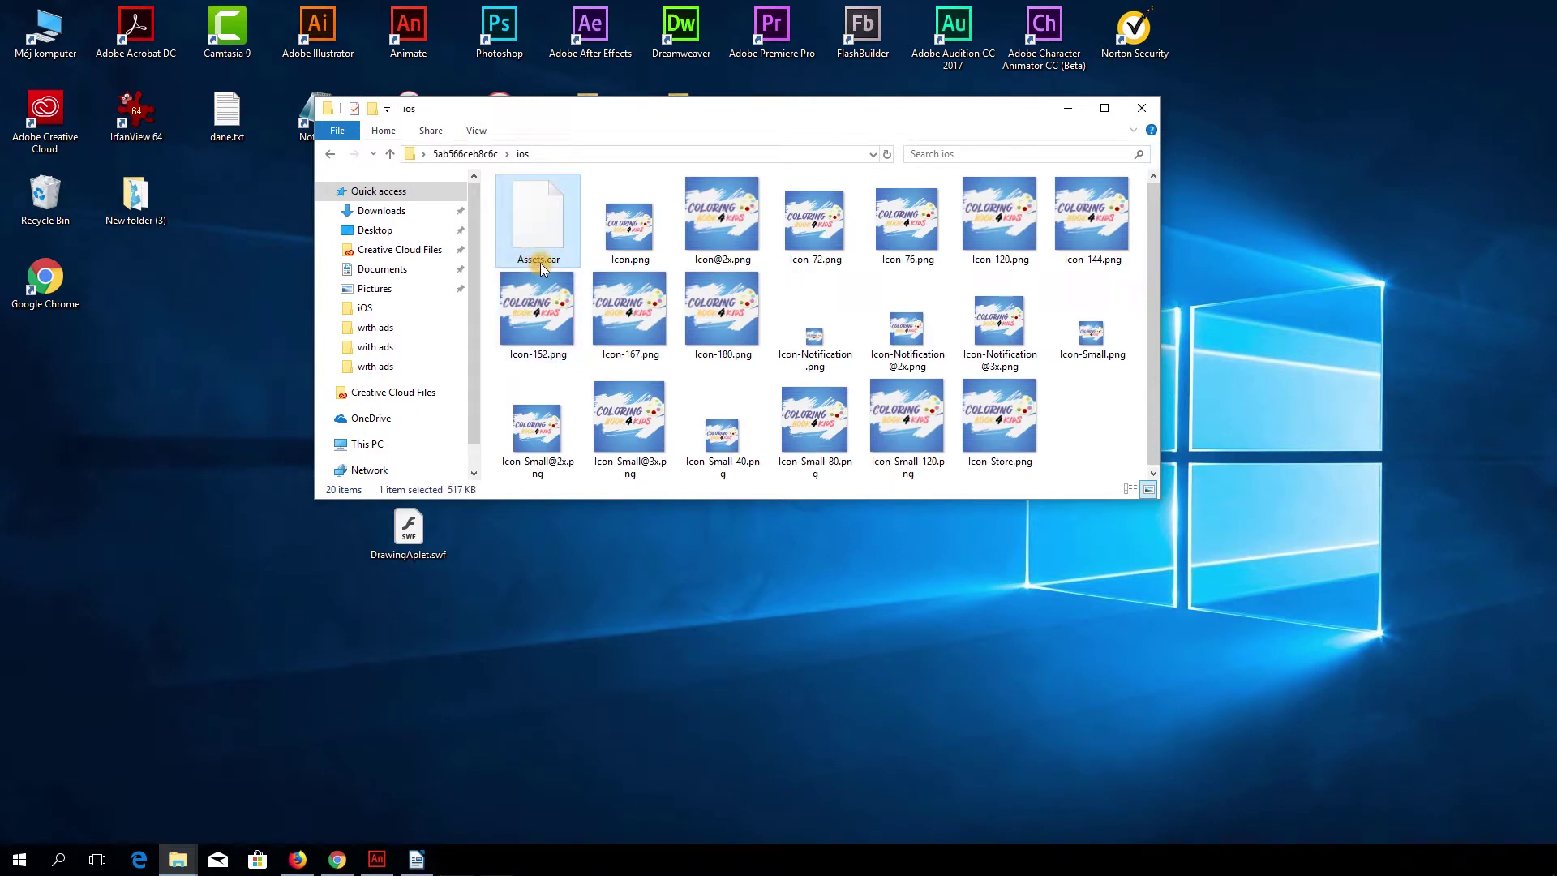
{"action": "right_click", "coordinate": [544, 233]}
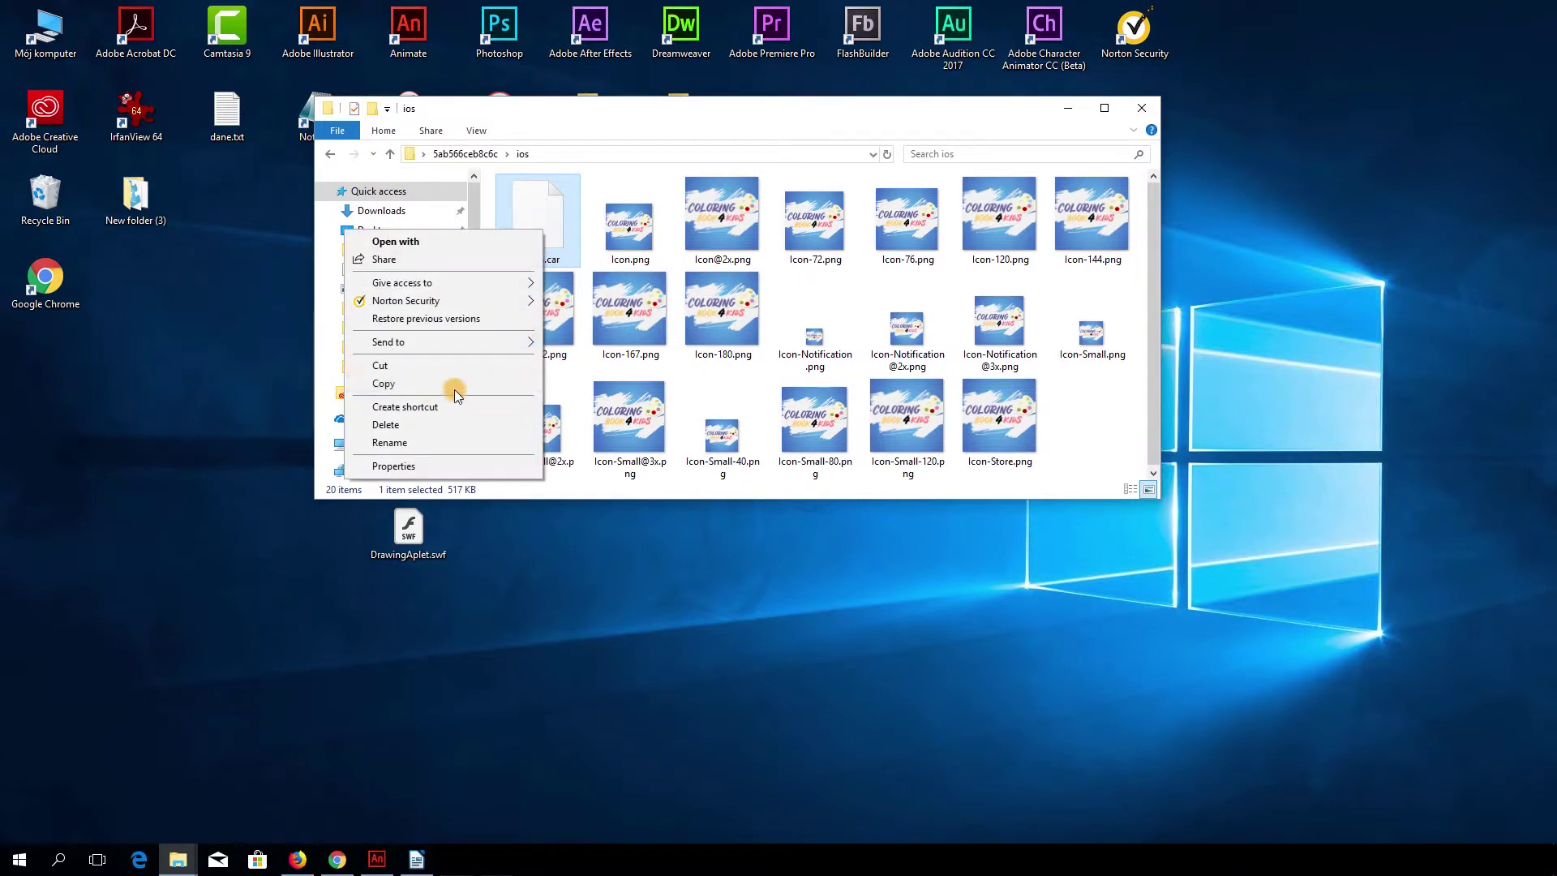
{"action": "left_click", "coordinate": [403, 386]}
- Paste Assets.car into Desktop\iOS\with ads, bringing it to 20 items
{"action": "left_click", "coordinate": [1068, 110]}
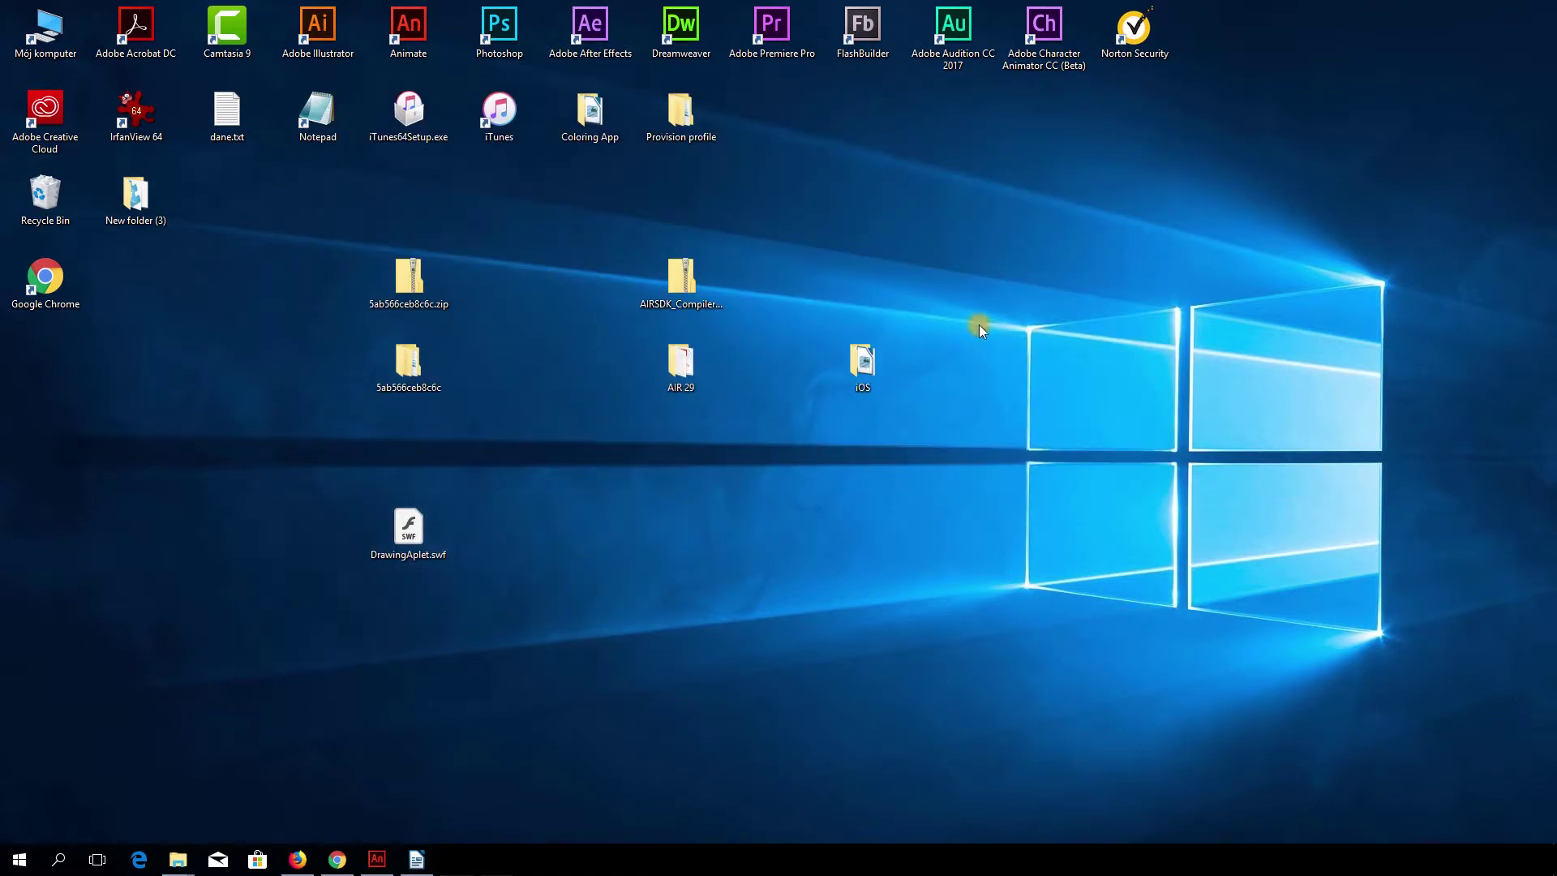
{"action": "double_click", "coordinate": [861, 358]}
{"action": "left_click", "coordinate": [554, 227]}
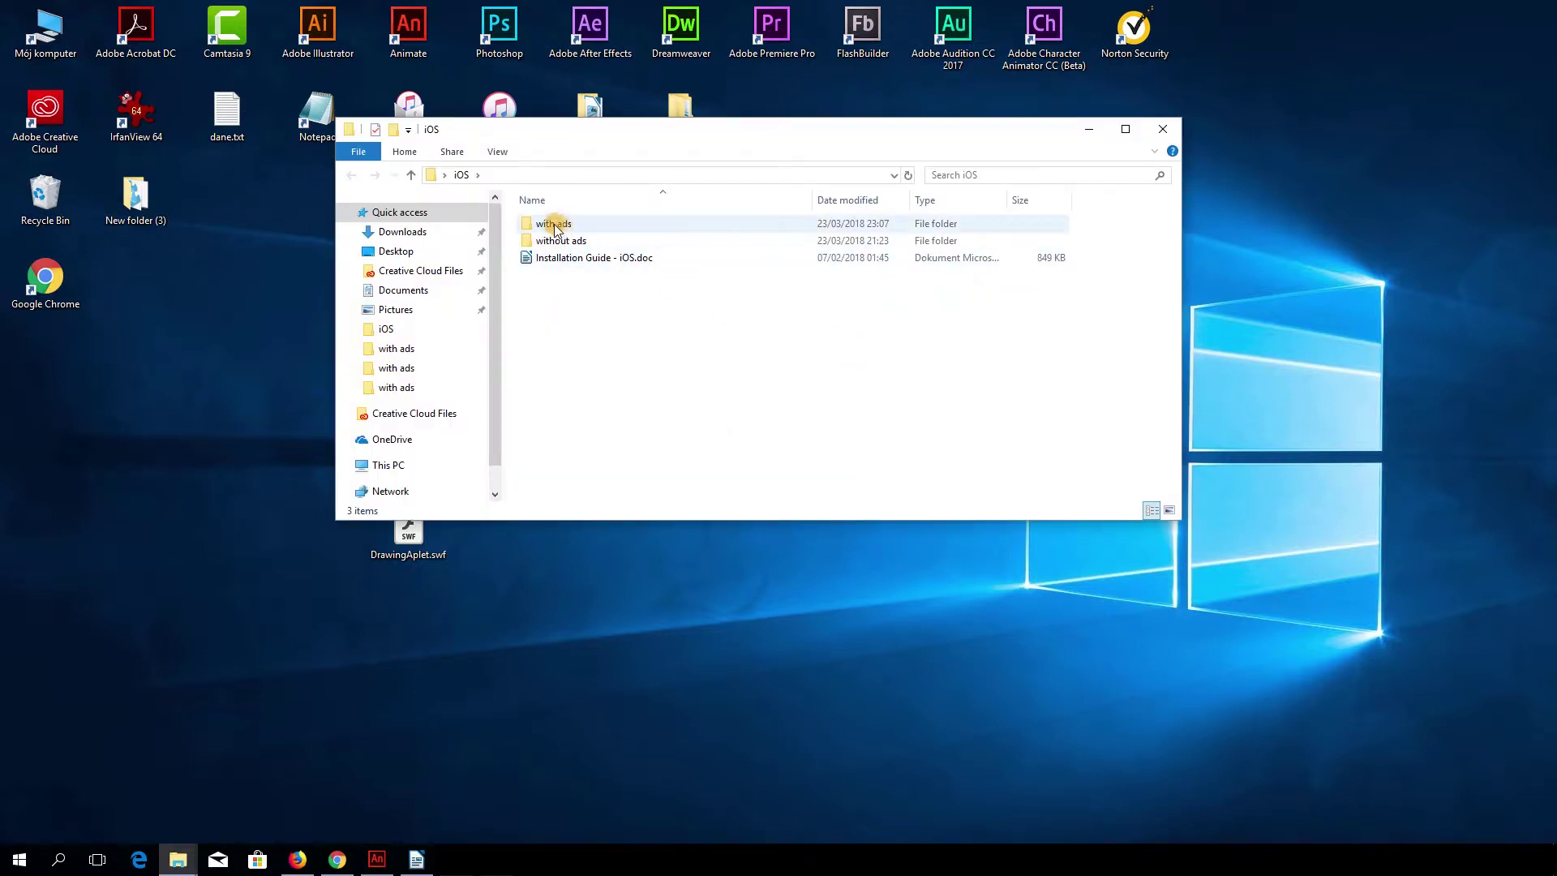
{"action": "double_click", "coordinate": [554, 227]}
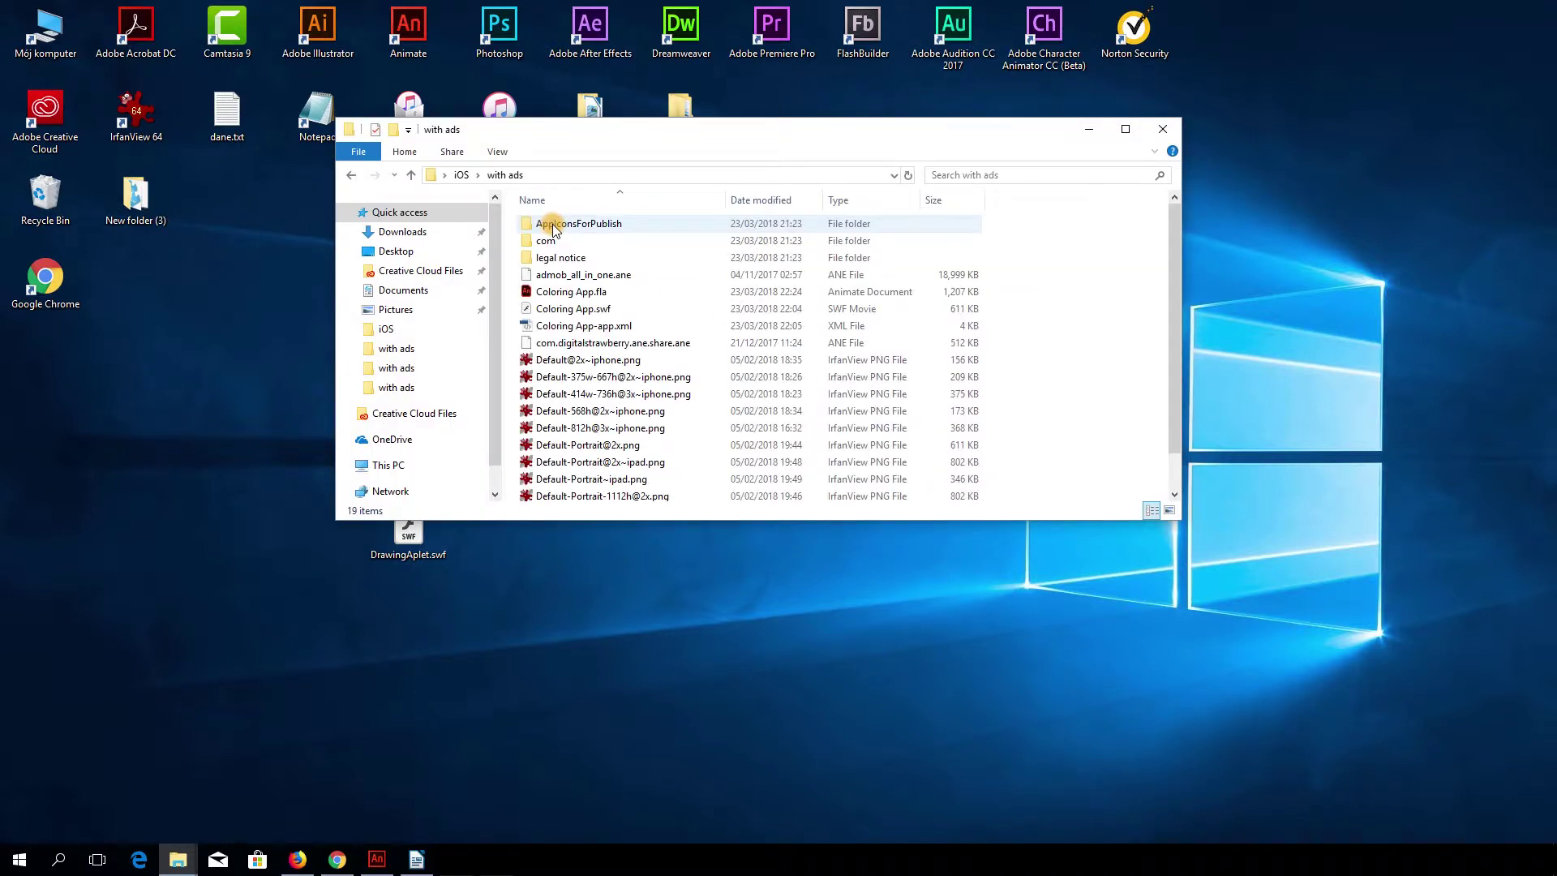
{"action": "right_click", "coordinate": [1057, 332]}
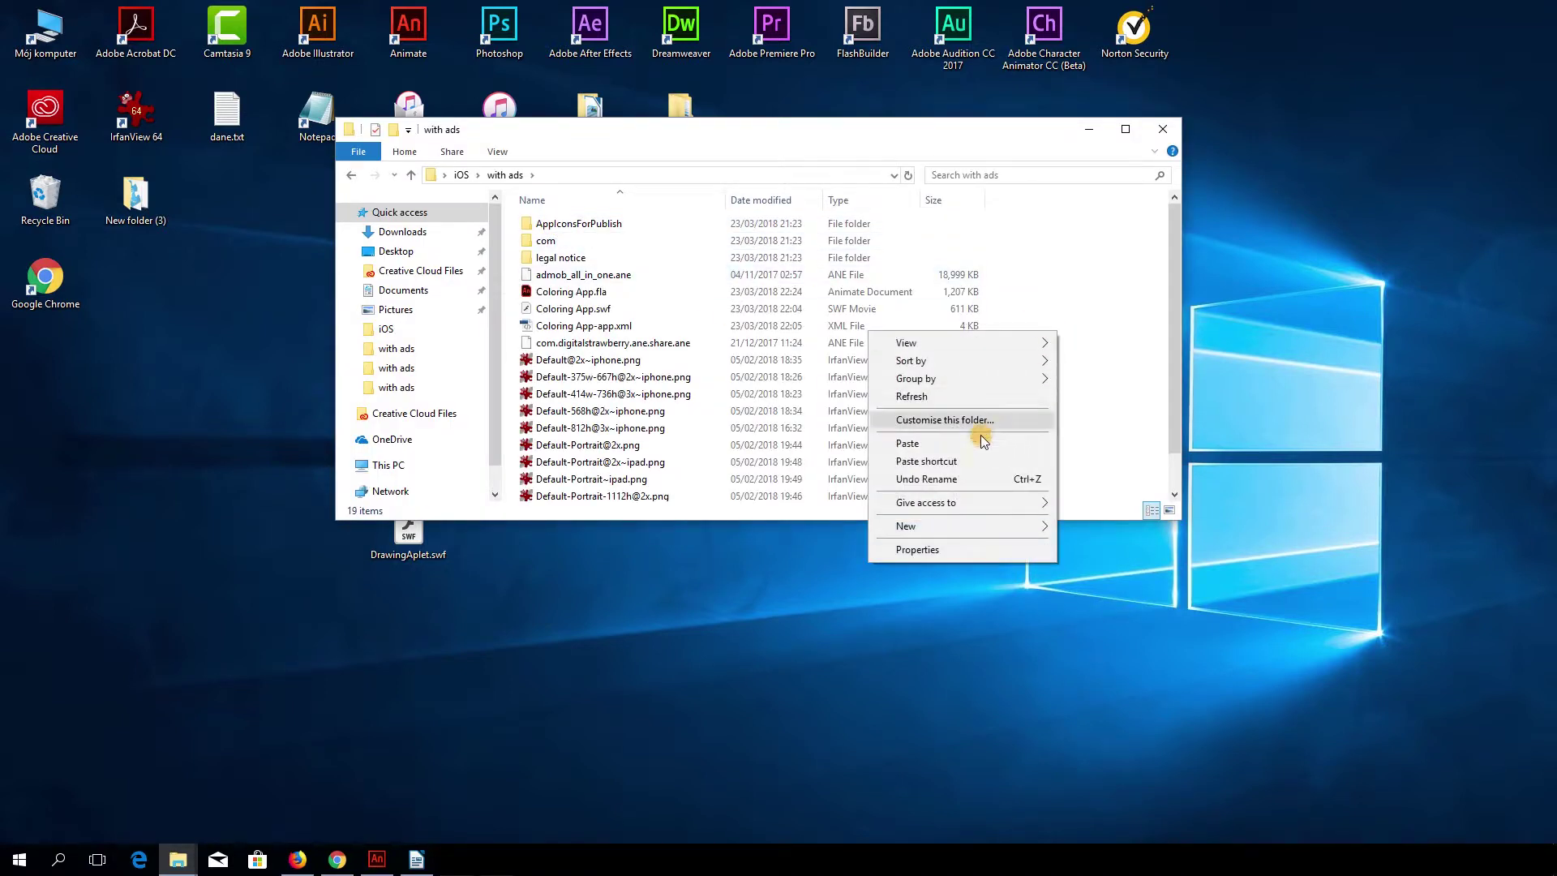
{"action": "left_click", "coordinate": [907, 445]}
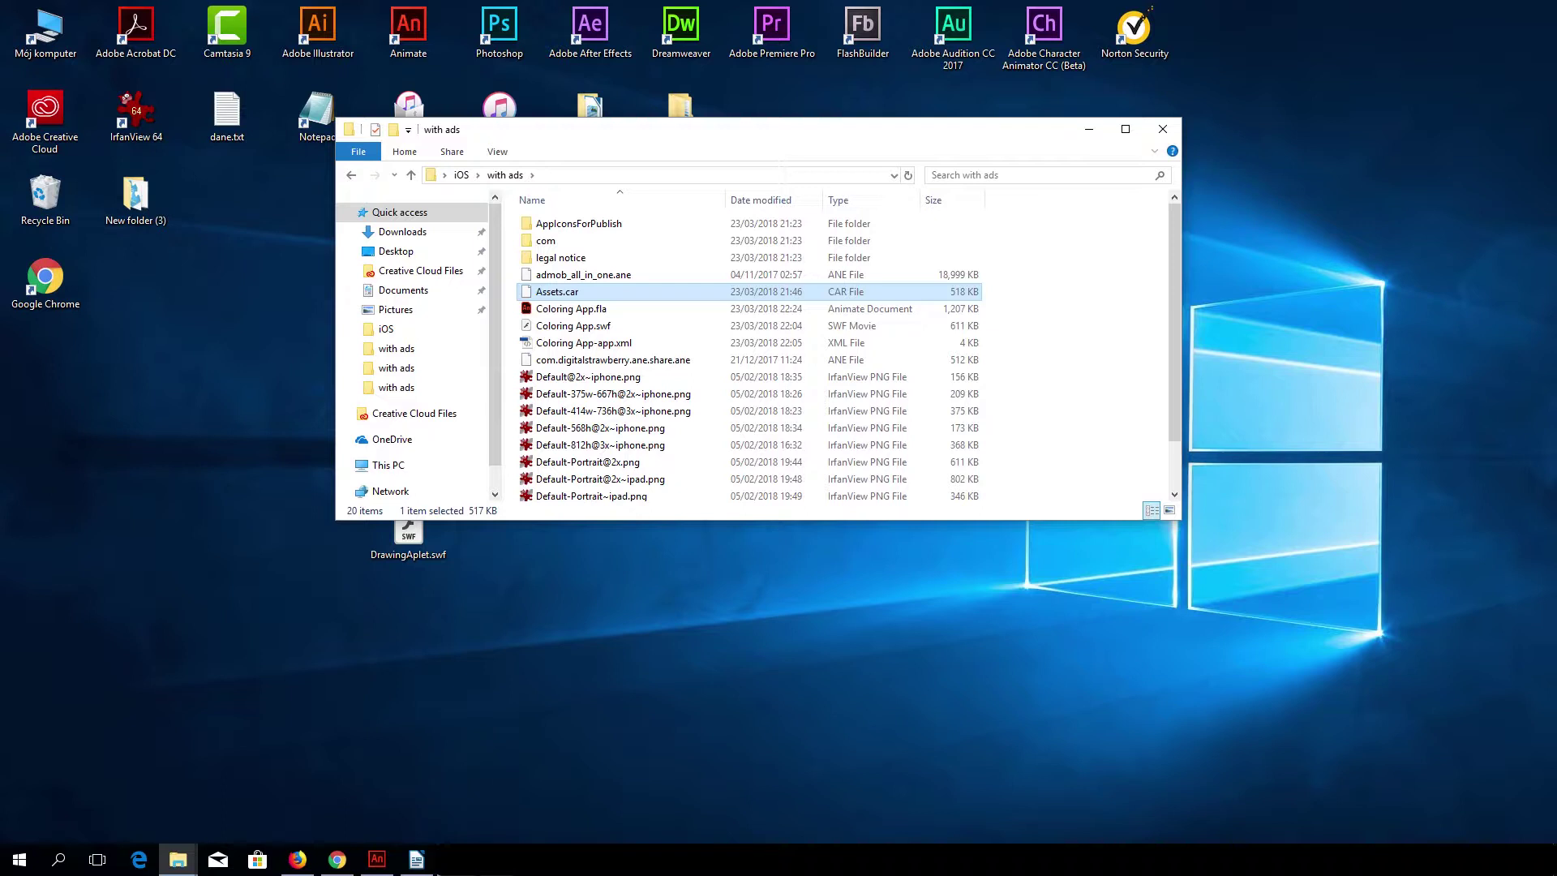
{"action": "left_click", "coordinate": [379, 858]}
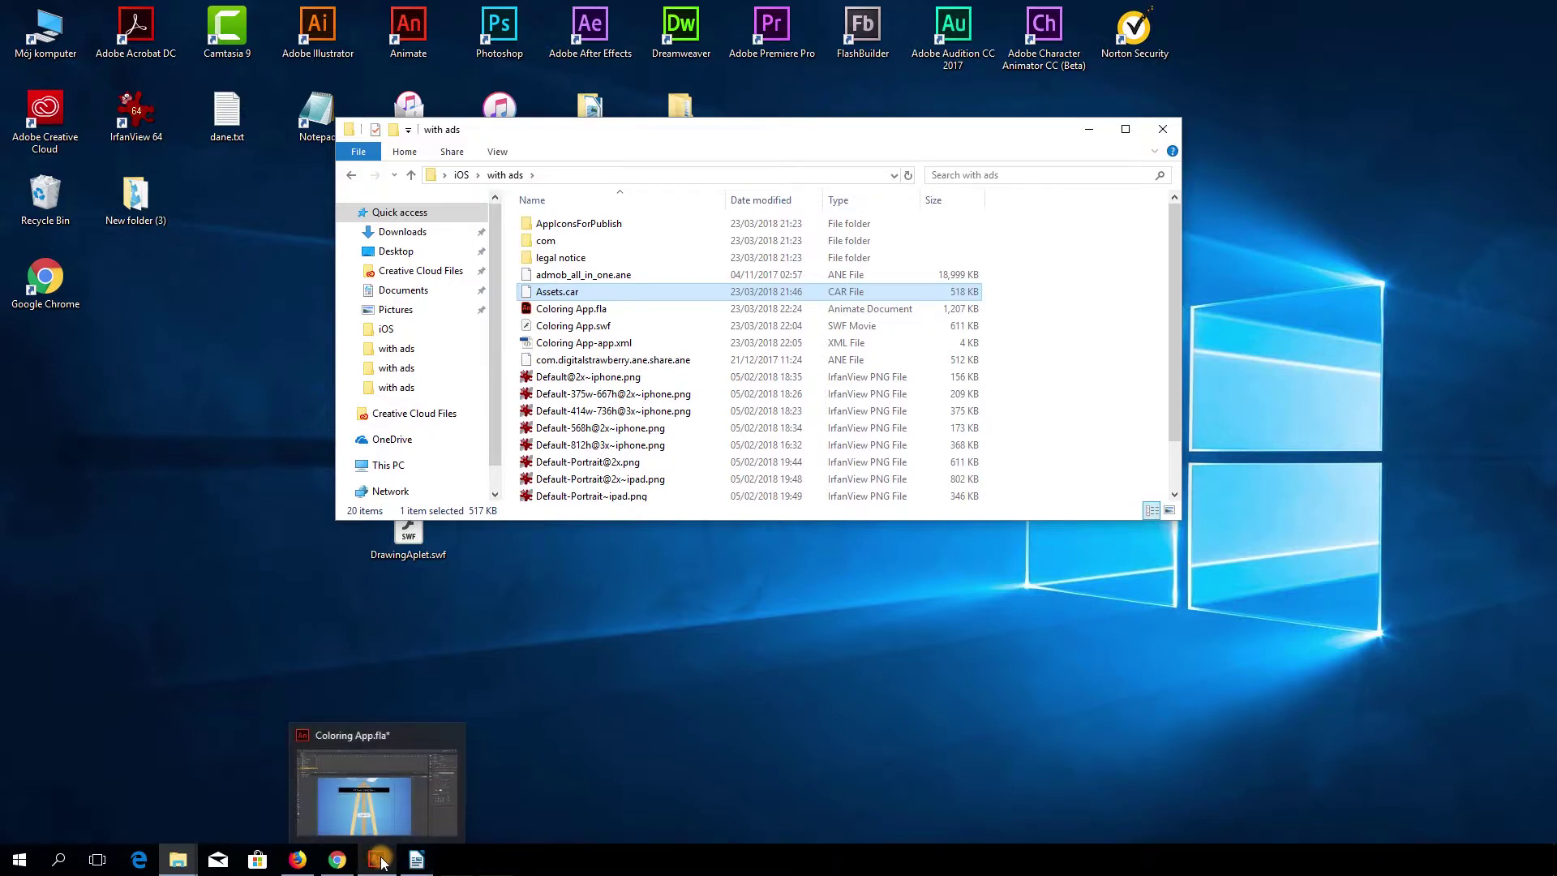
- Add Assets.car to Included files in the AIR for iOS Settings and confirm
{"action": "left_click", "coordinate": [379, 860]}
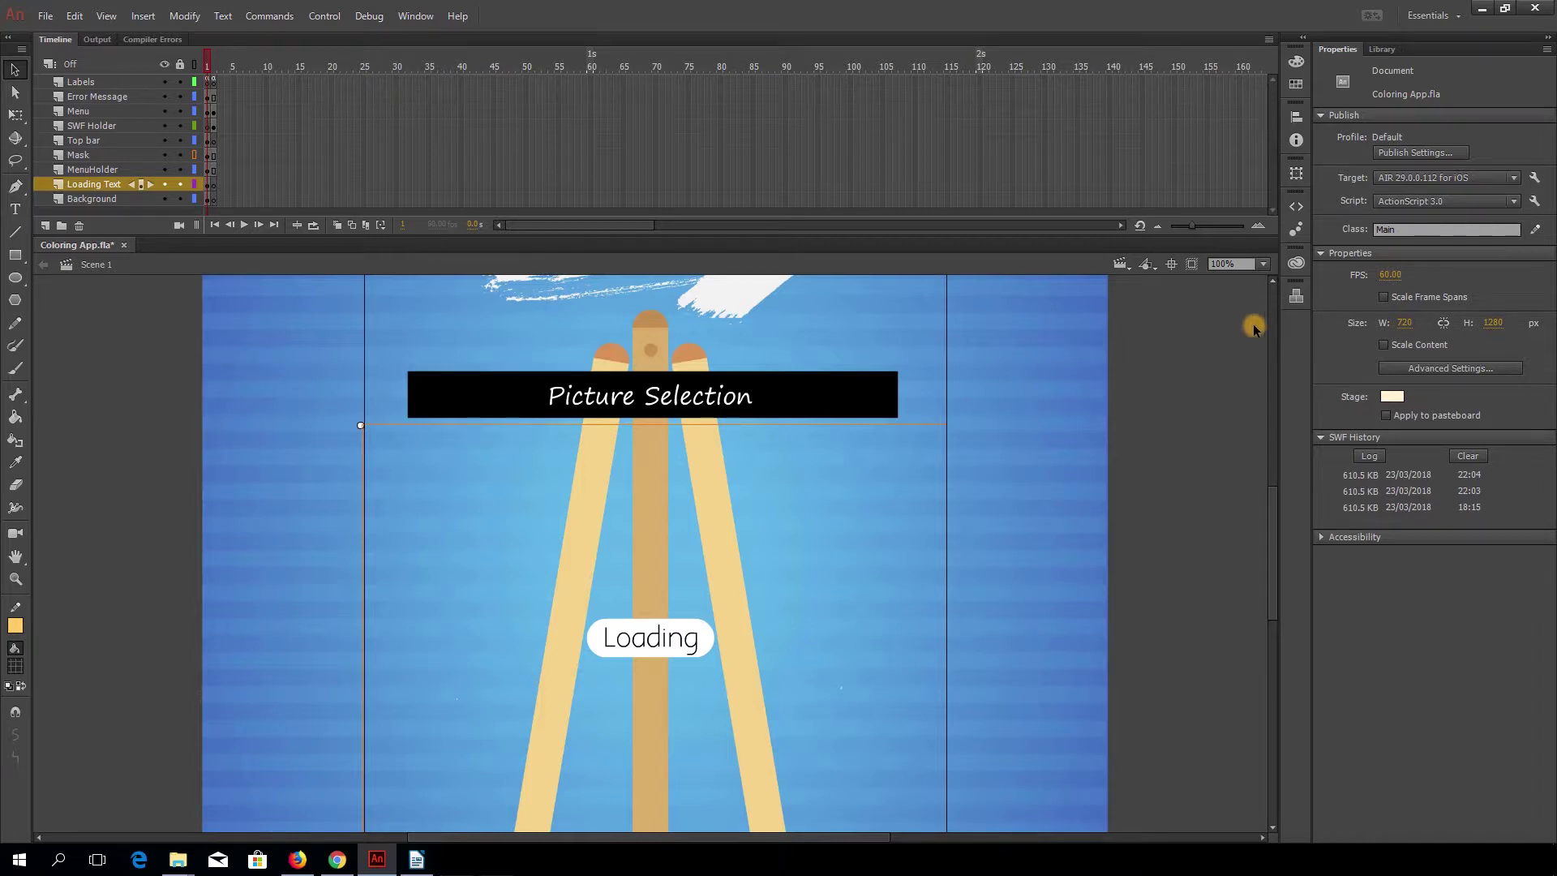
{"action": "left_click", "coordinate": [1533, 178]}
{"action": "left_click_drag", "start_coordinate": [793, 120], "coordinate": [747, 88]}
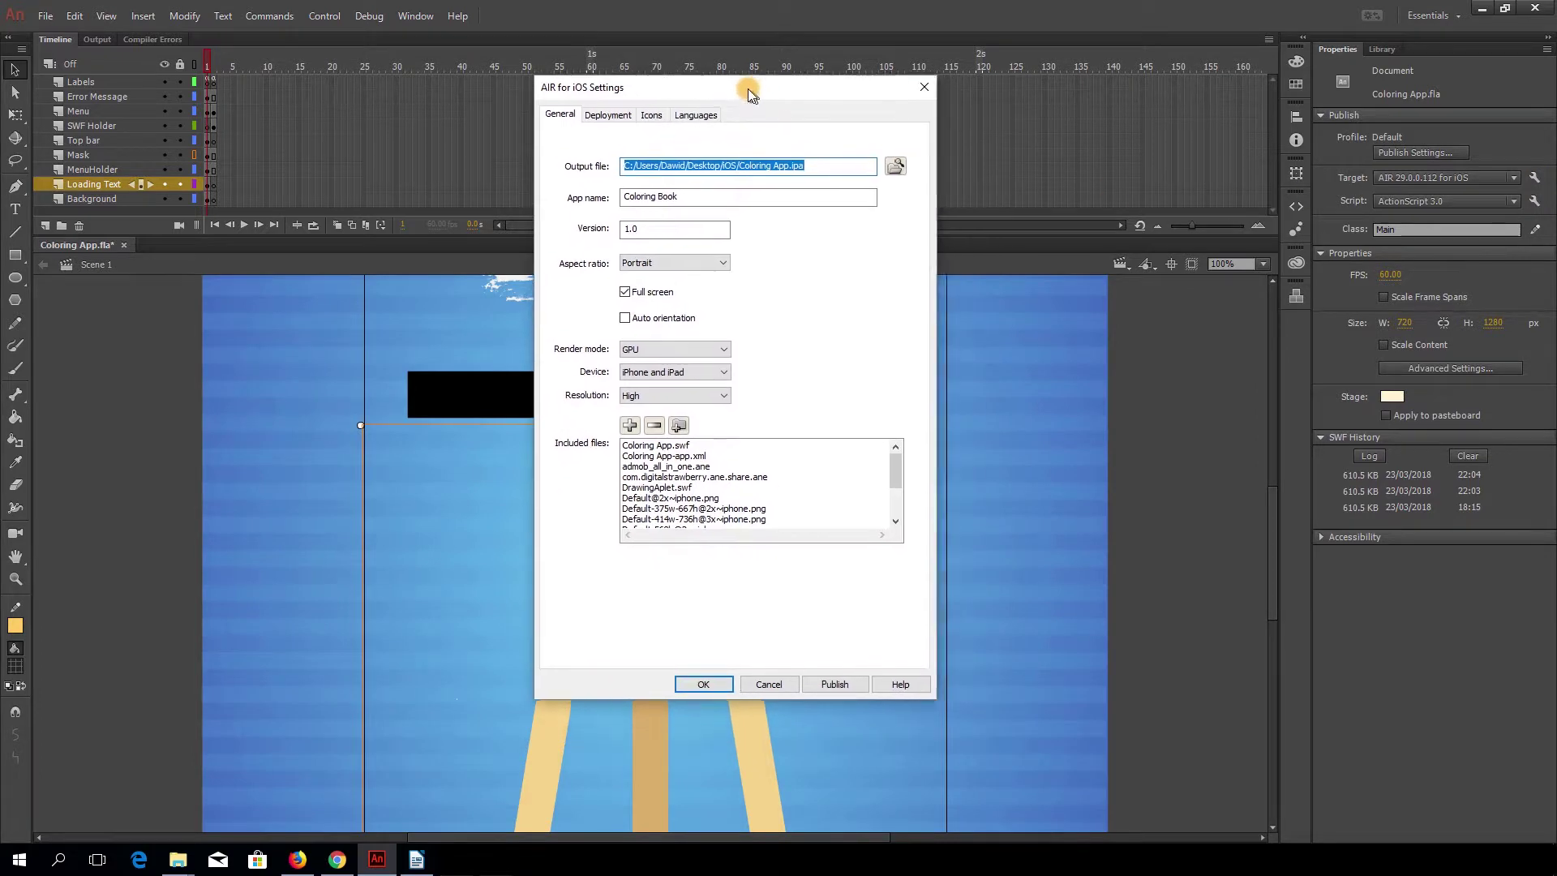
{"action": "left_click", "coordinate": [630, 426]}
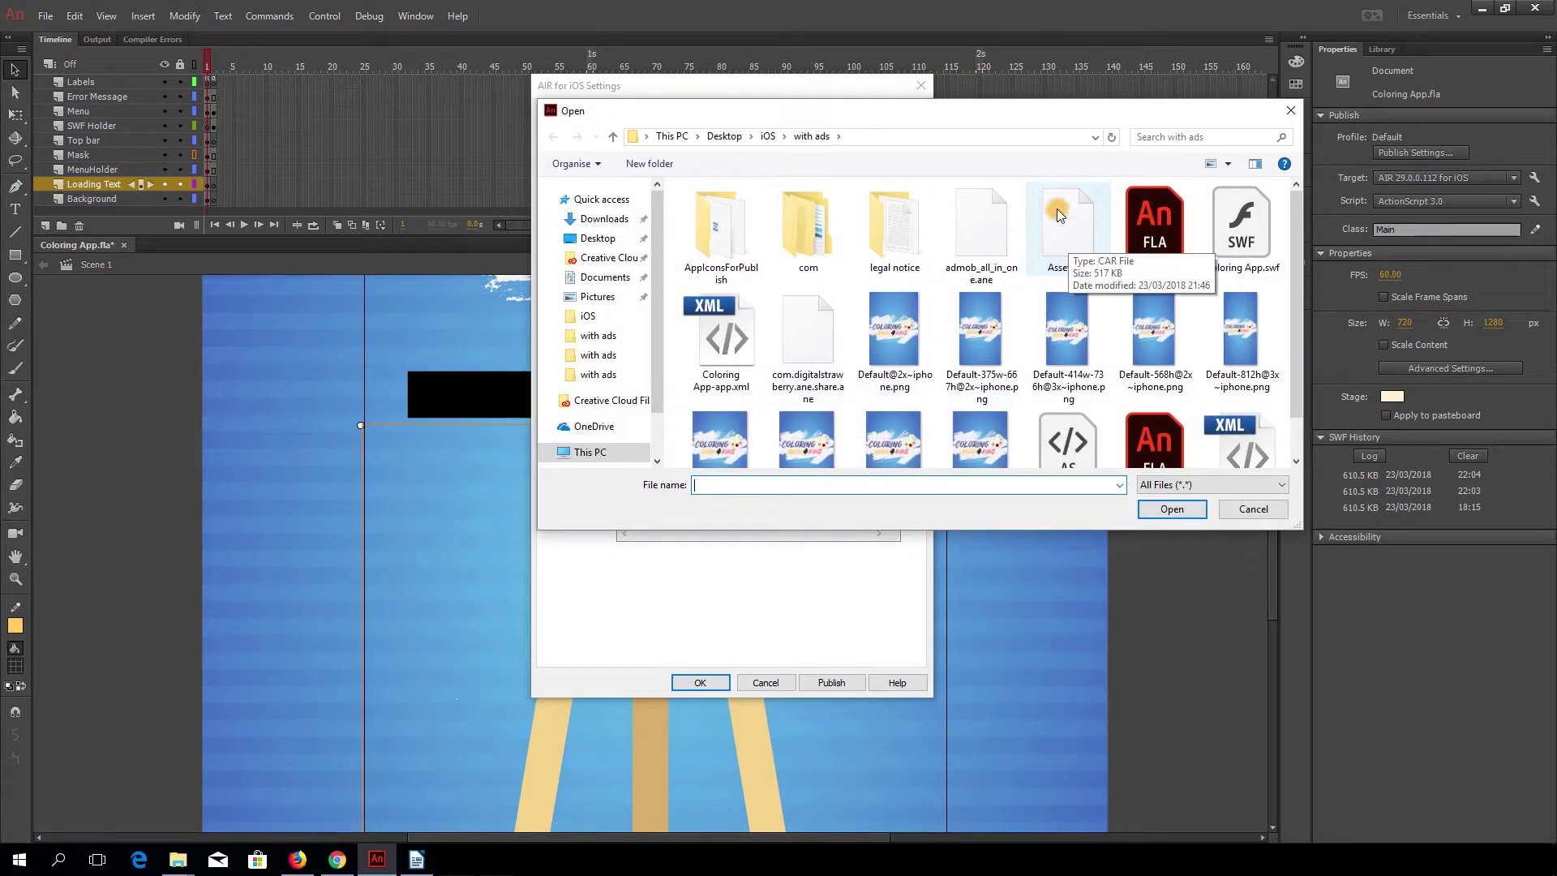
{"action": "left_click", "coordinate": [1066, 267]}
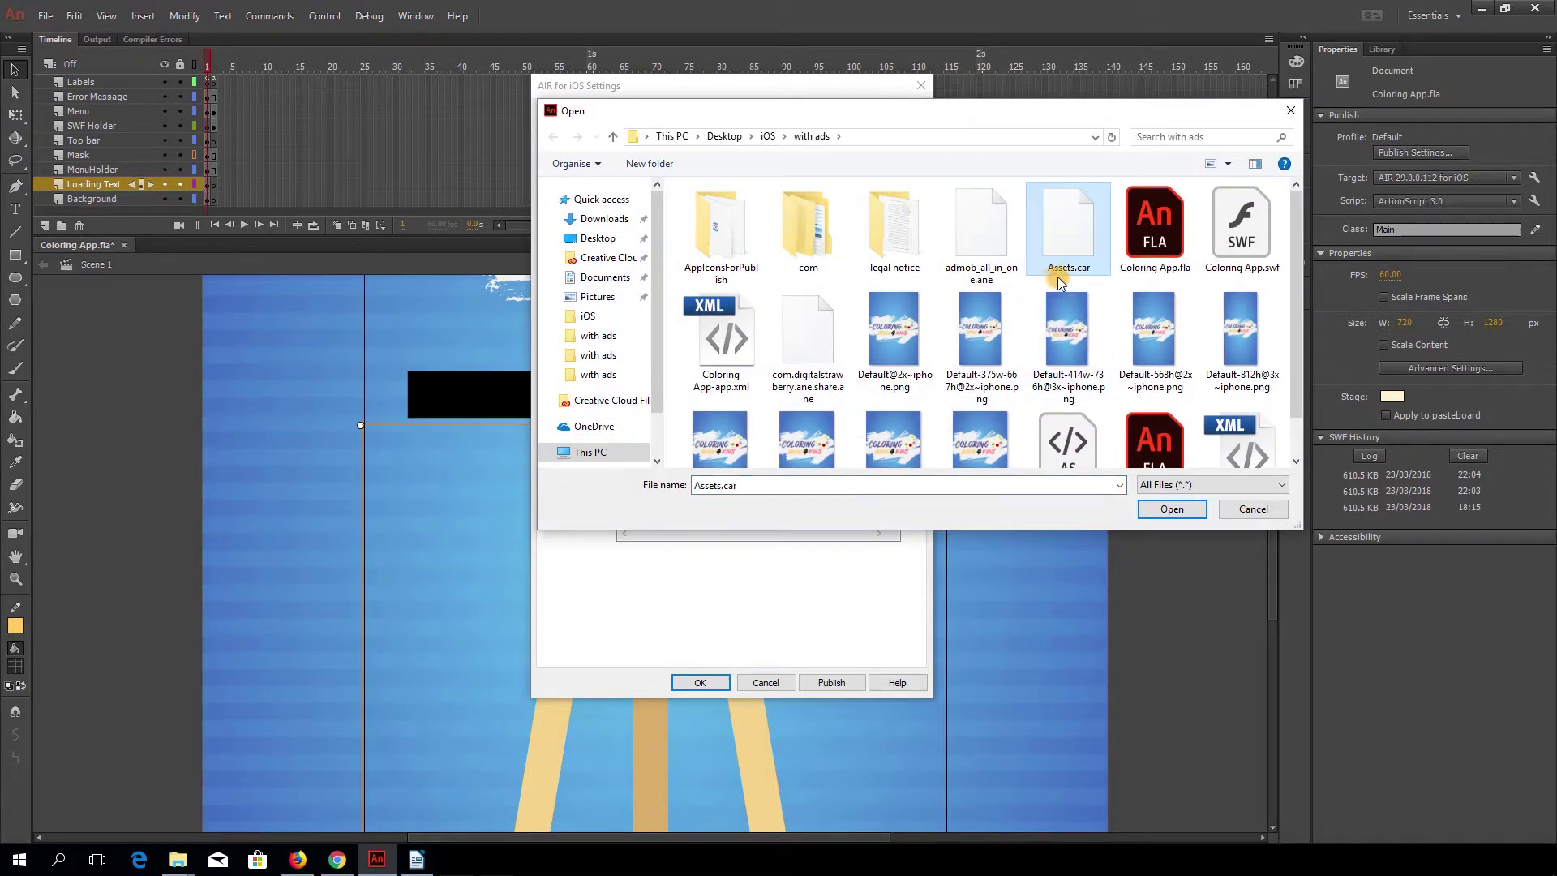
{"action": "left_click", "coordinate": [1167, 511]}
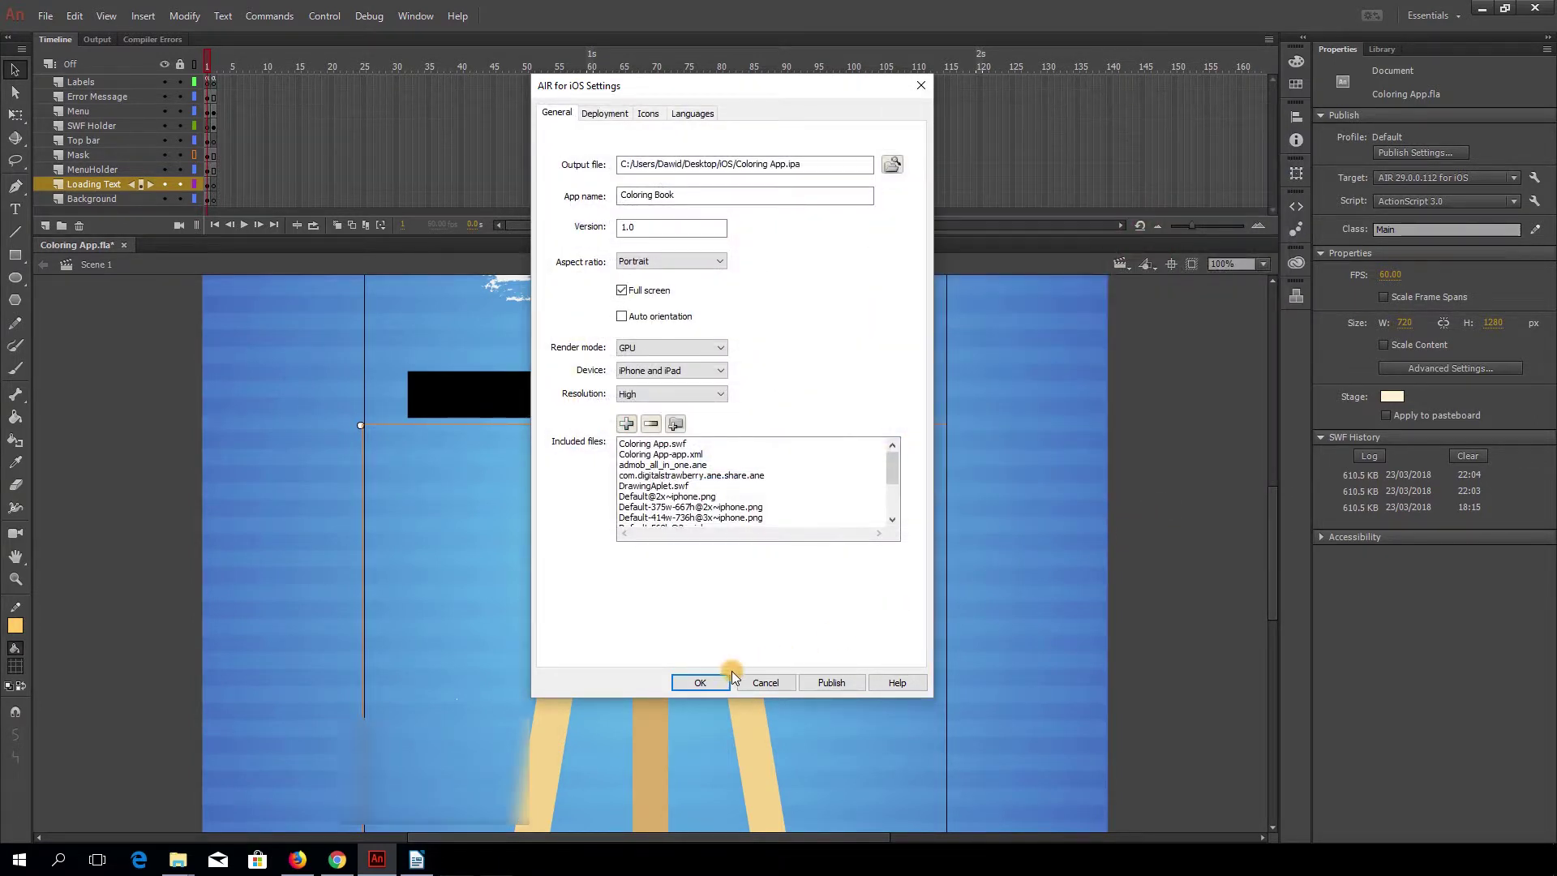
{"action": "left_click", "coordinate": [706, 681]}
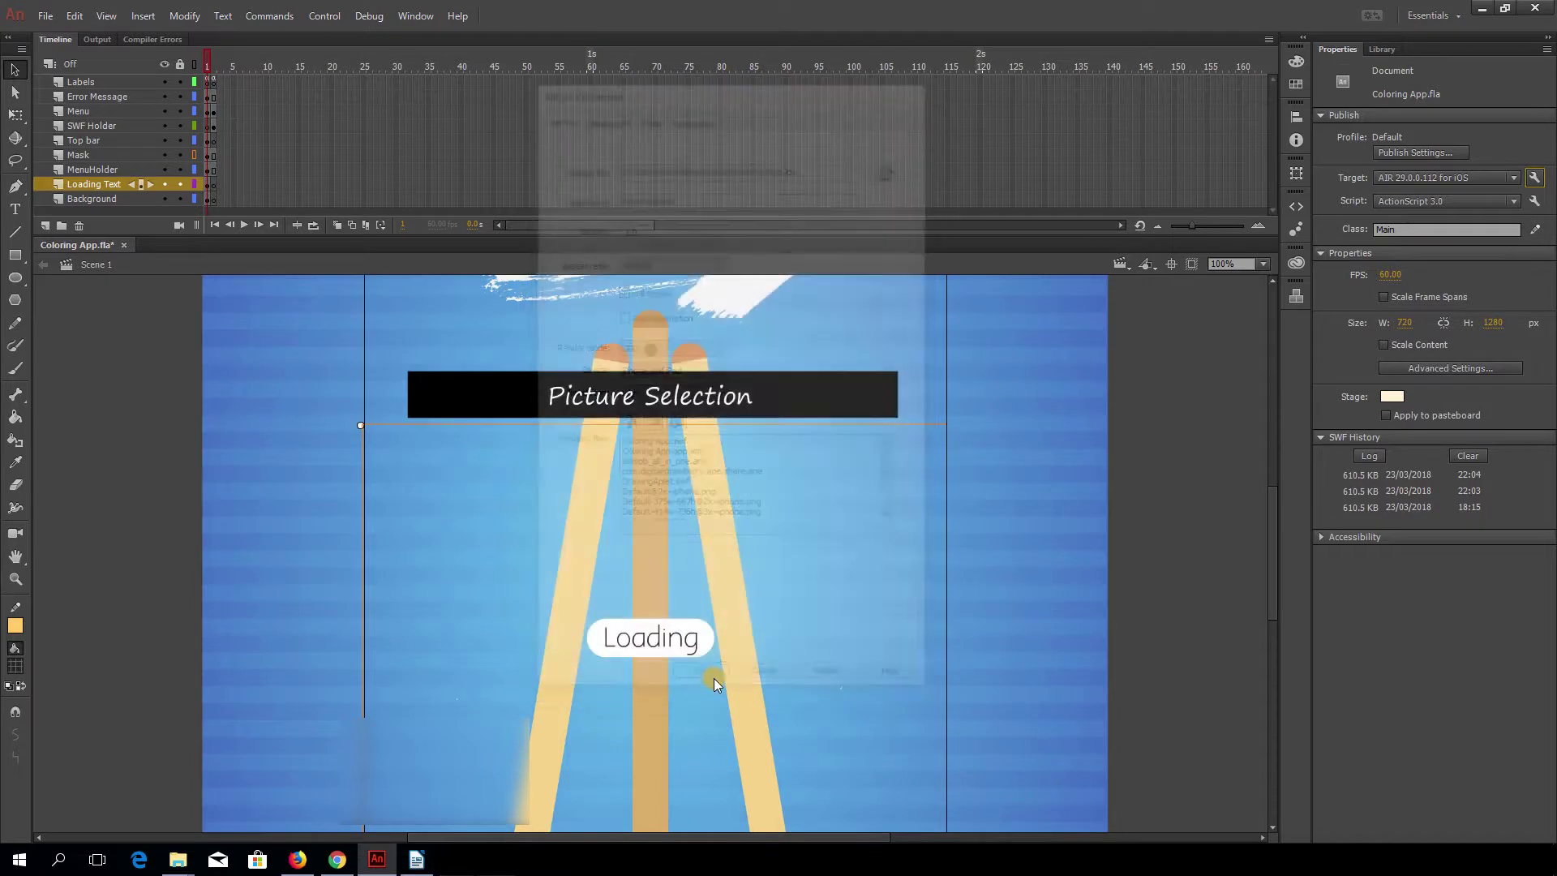
- Open Main.as in Animate's script editor and highlight the AdMob banner and interstitial IDs
{"action": "left_click", "coordinate": [1536, 229]}
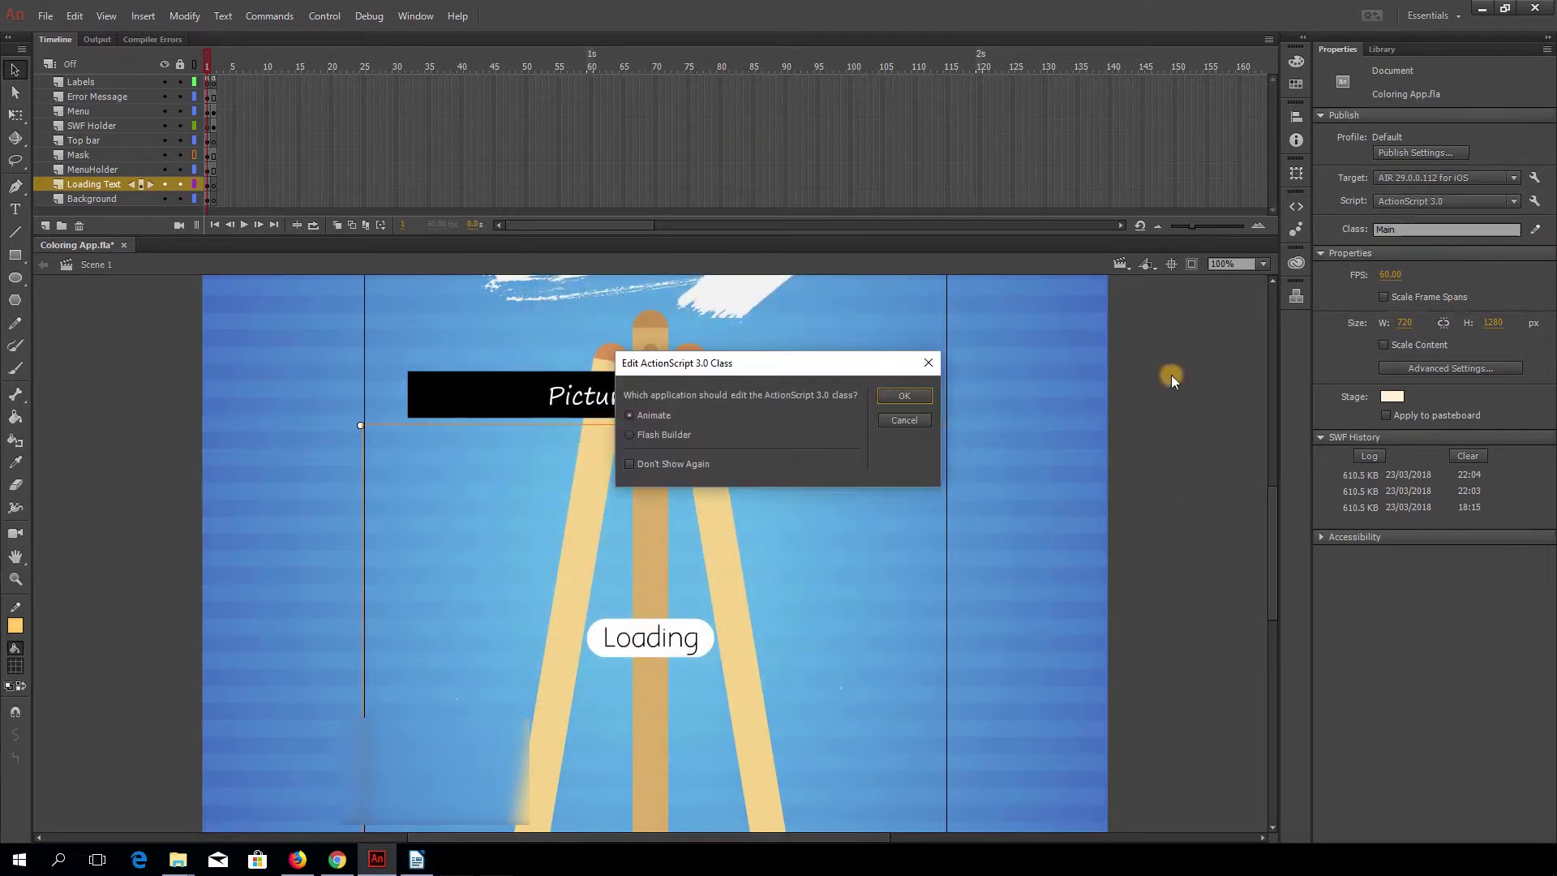
{"action": "left_click", "coordinate": [897, 397]}
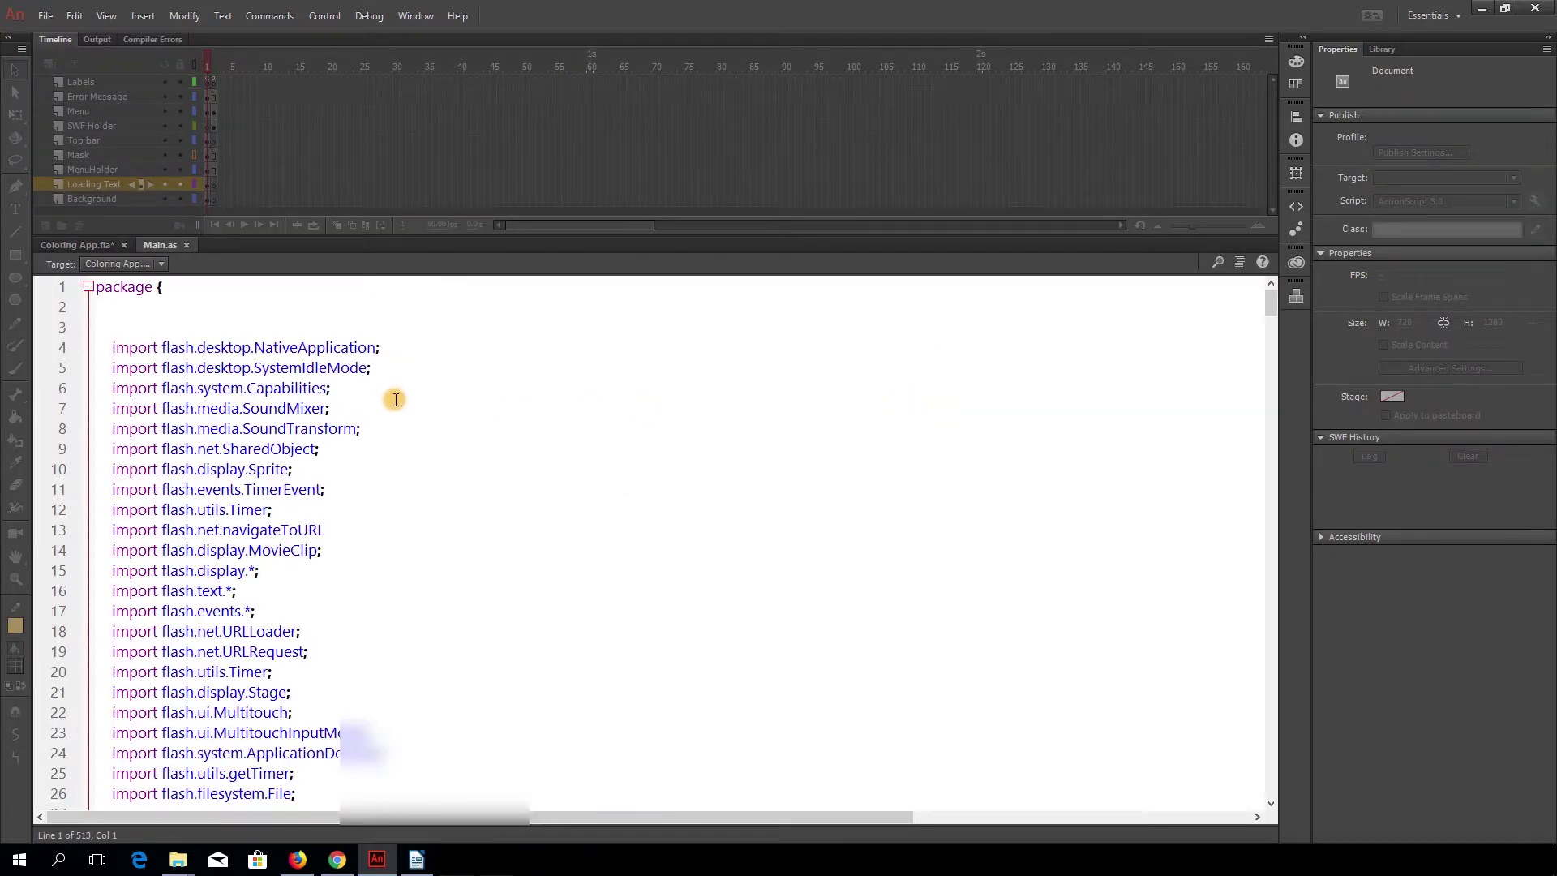
{"action": "scroll", "coordinate": [386, 406], "scroll_direction": "down", "scroll_amount": 16}
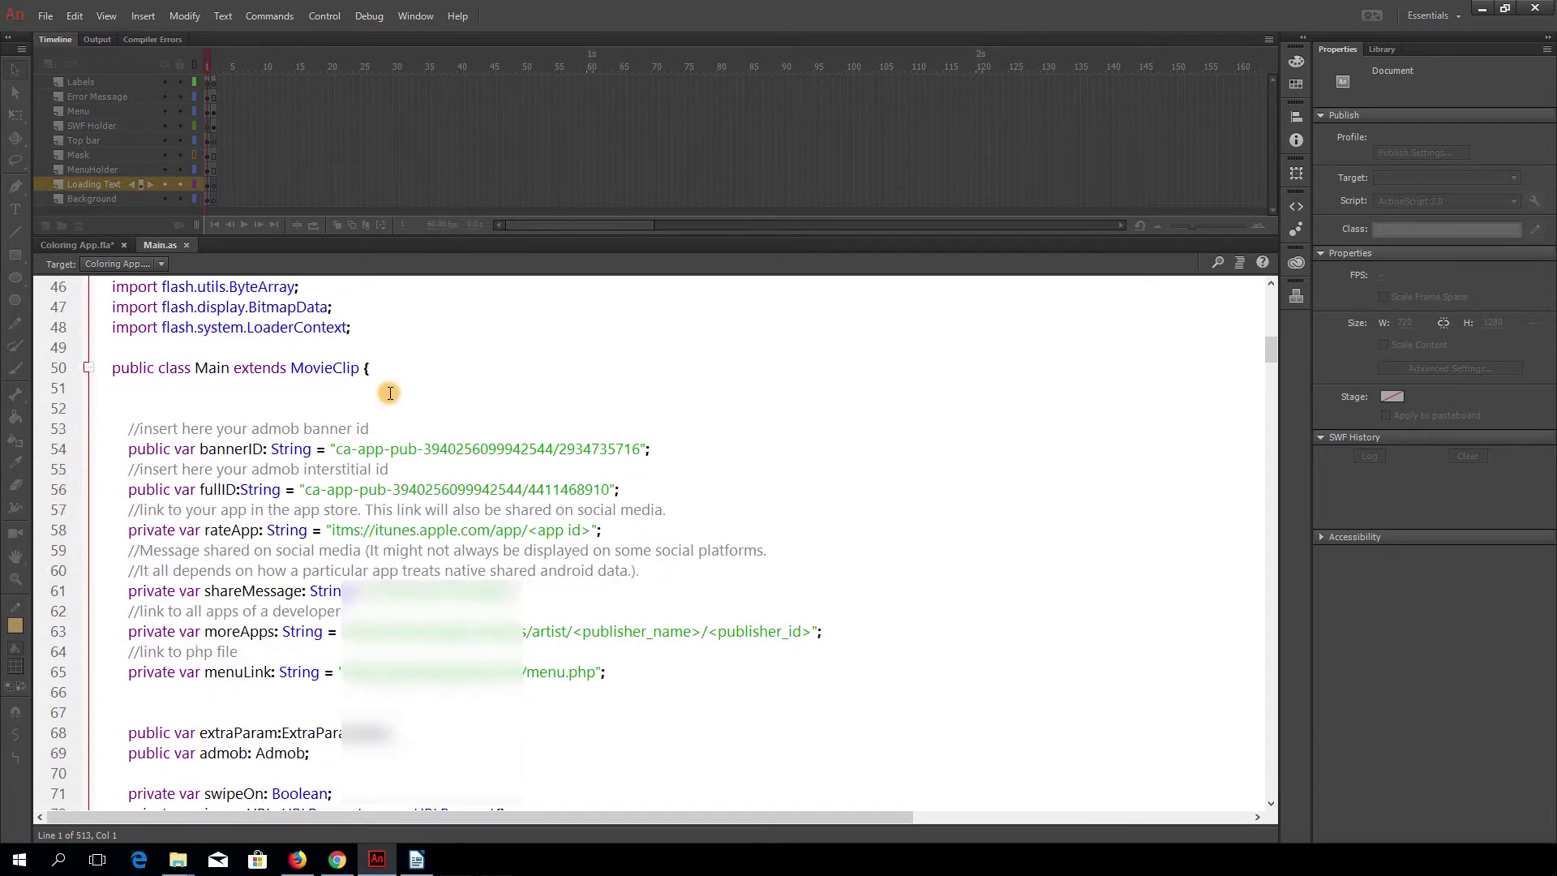
{"action": "left_click_drag", "start_coordinate": [334, 388], "coordinate": [638, 388]}
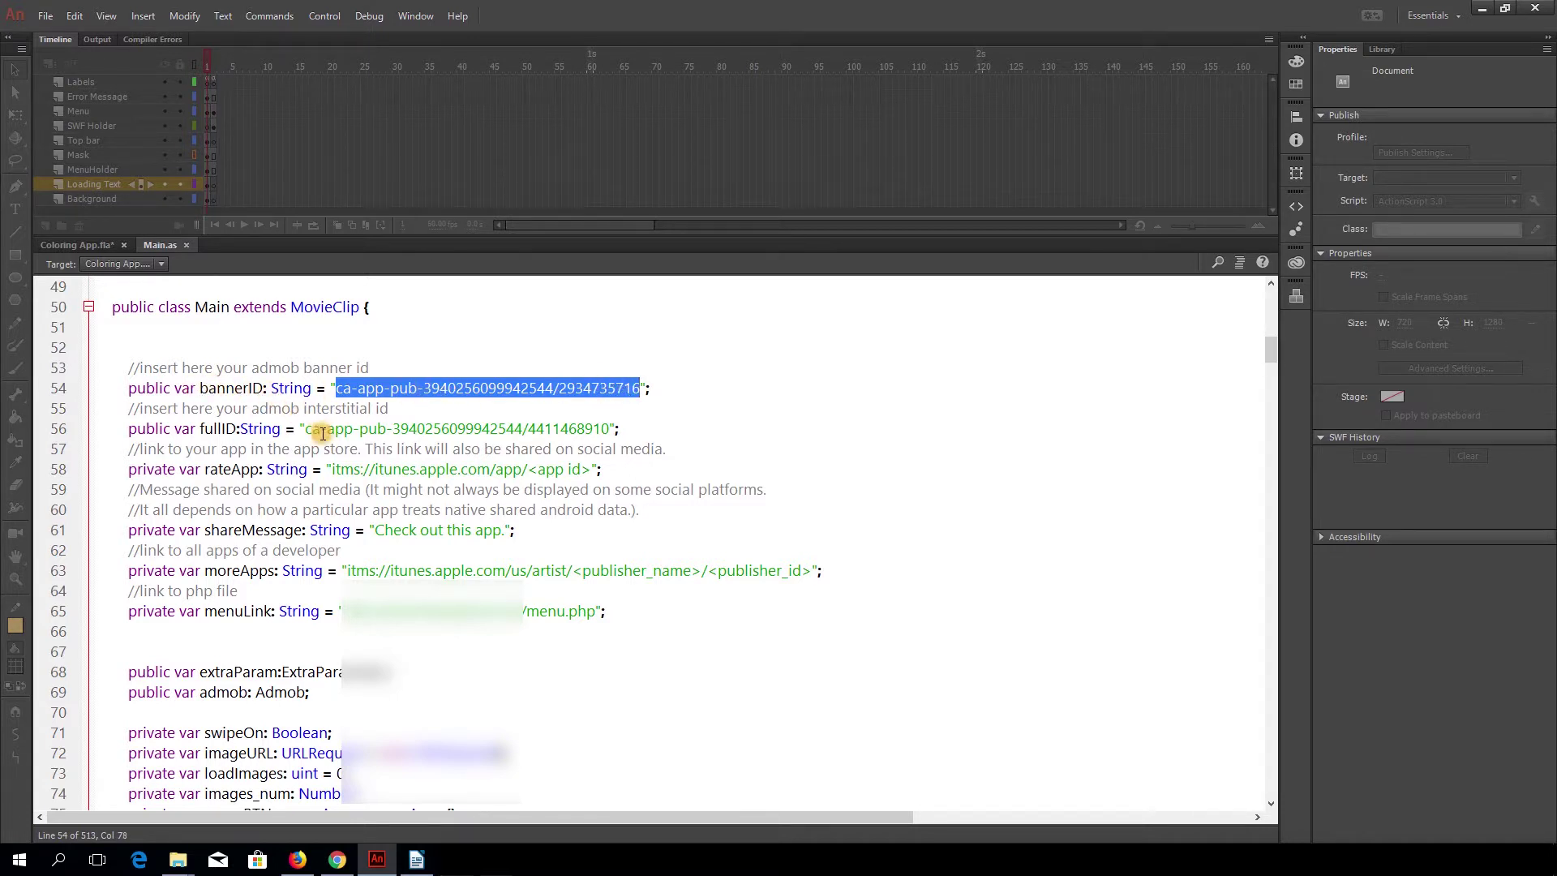
{"action": "left_click_drag", "start_coordinate": [307, 430], "coordinate": [609, 430]}
- Highlight the rateApp <app id>, moreApps <publisher_name> and <publisher_id>, and menu.php link placeholders
{"action": "scroll", "coordinate": [327, 425], "scroll_direction": "down", "scroll_amount": 2}
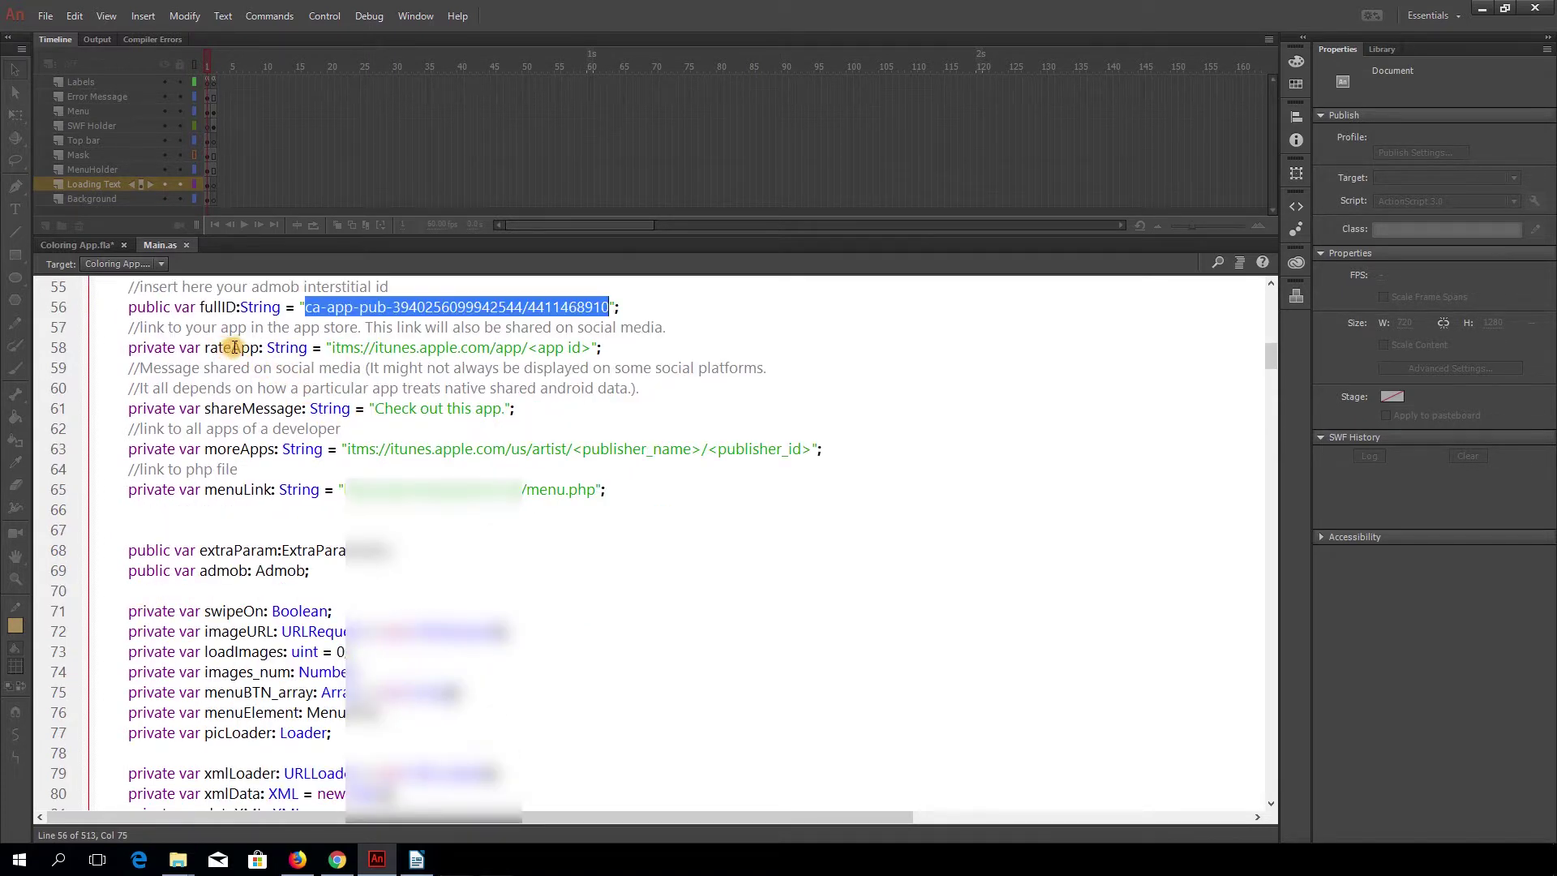
{"action": "scroll", "coordinate": [316, 405], "scroll_direction": "up", "scroll_amount": 1}
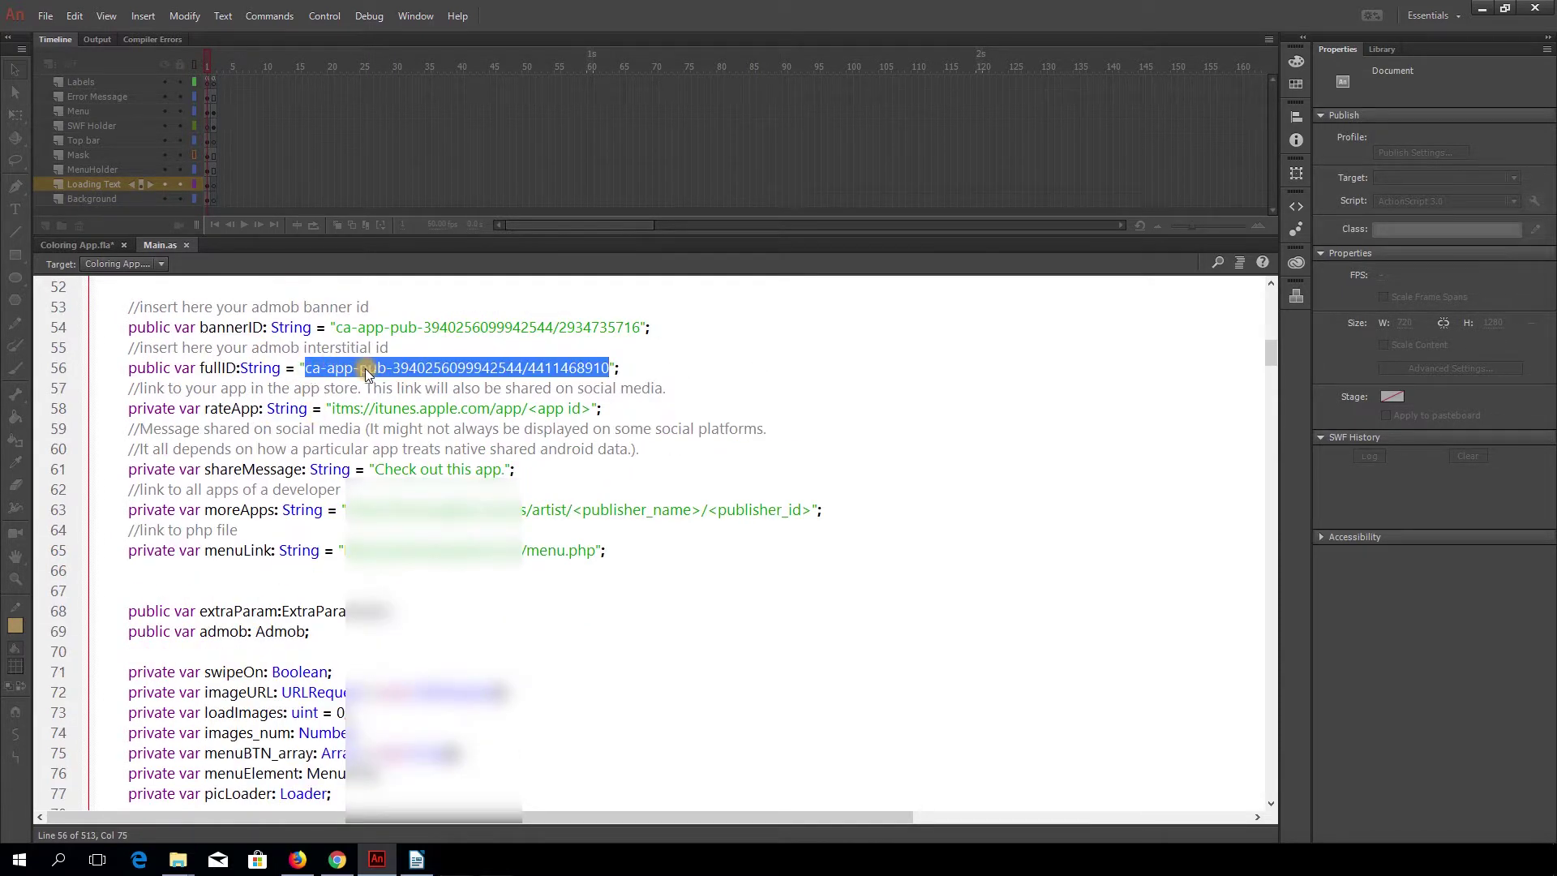
{"action": "scroll", "coordinate": [409, 383], "scroll_direction": "down", "scroll_amount": 1}
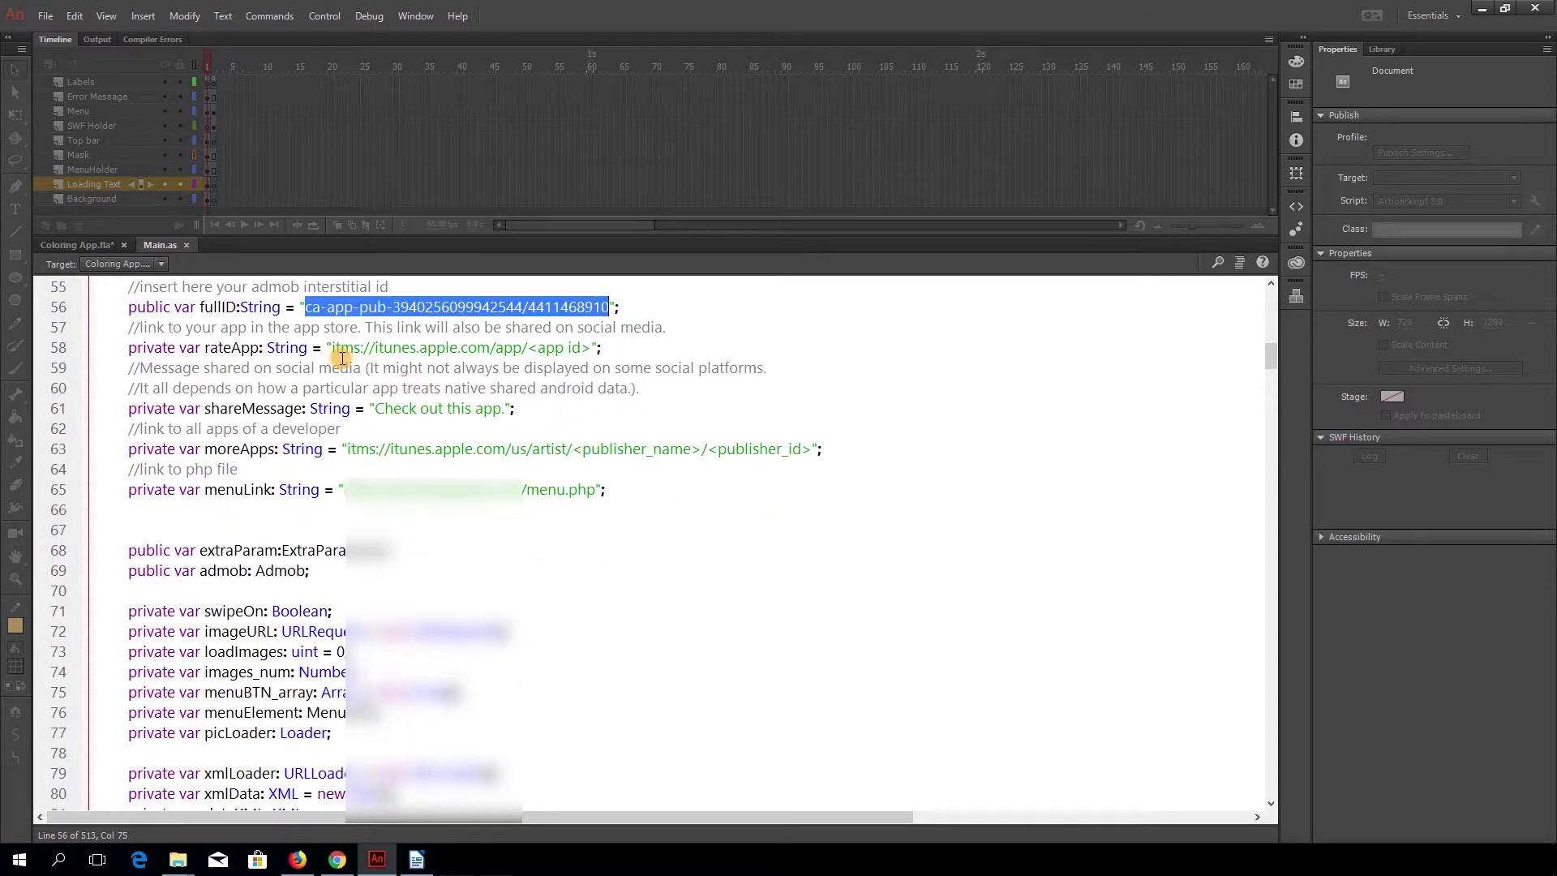
{"action": "left_click_drag", "start_coordinate": [333, 346], "coordinate": [592, 348]}
{"action": "left_click", "coordinate": [586, 351]}
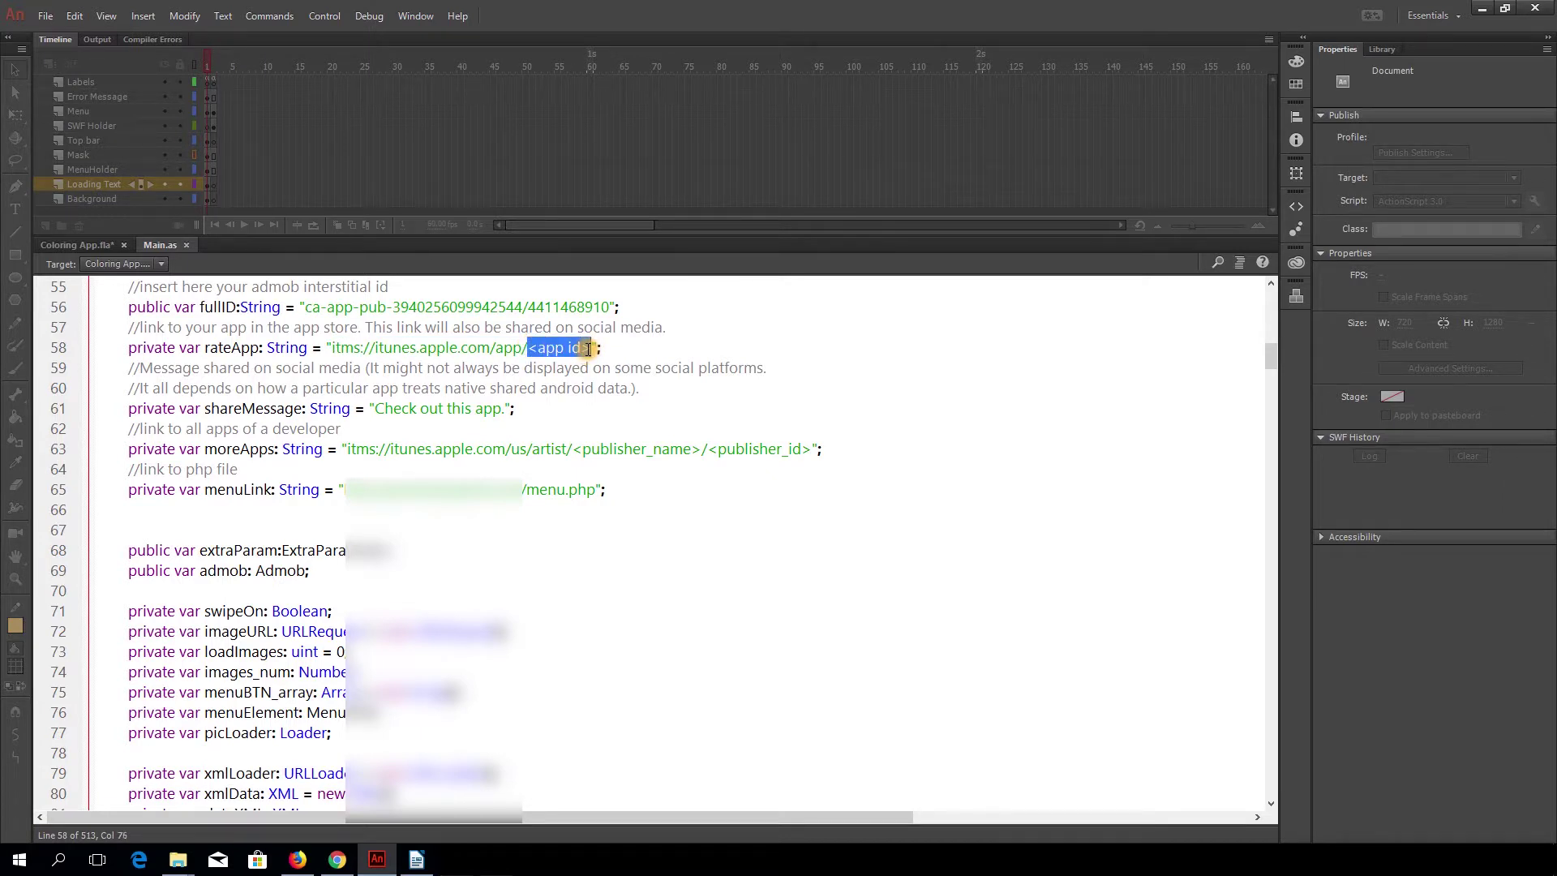
{"action": "scroll", "coordinate": [592, 349], "scroll_direction": "down", "scroll_amount": 1}
{"action": "left_click_drag", "start_coordinate": [504, 348], "coordinate": [379, 353]}
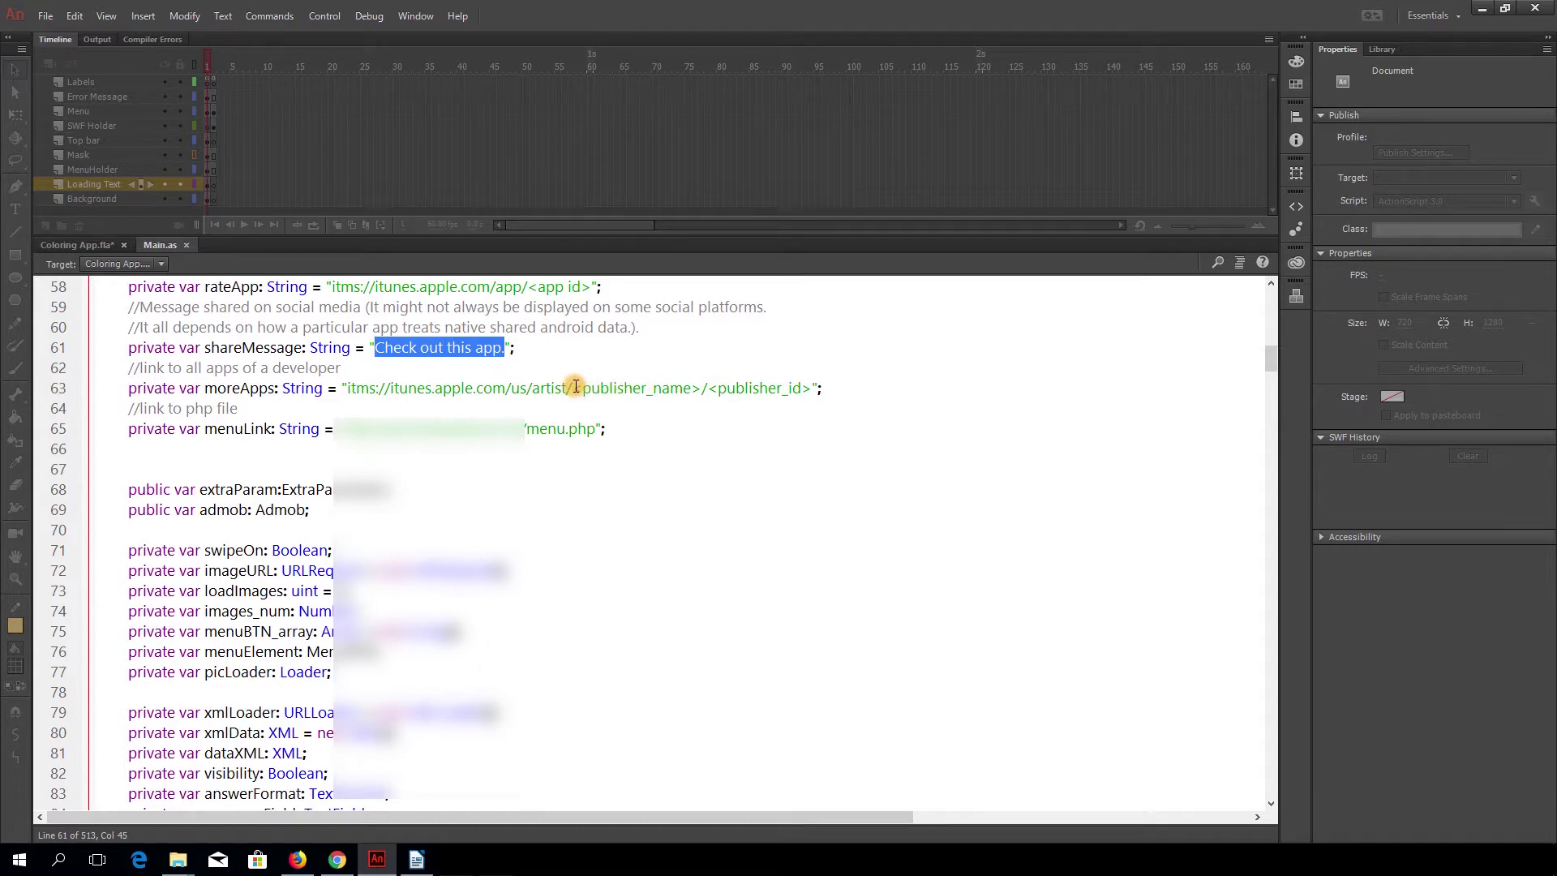
{"action": "left_click_drag", "start_coordinate": [573, 388], "coordinate": [696, 390]}
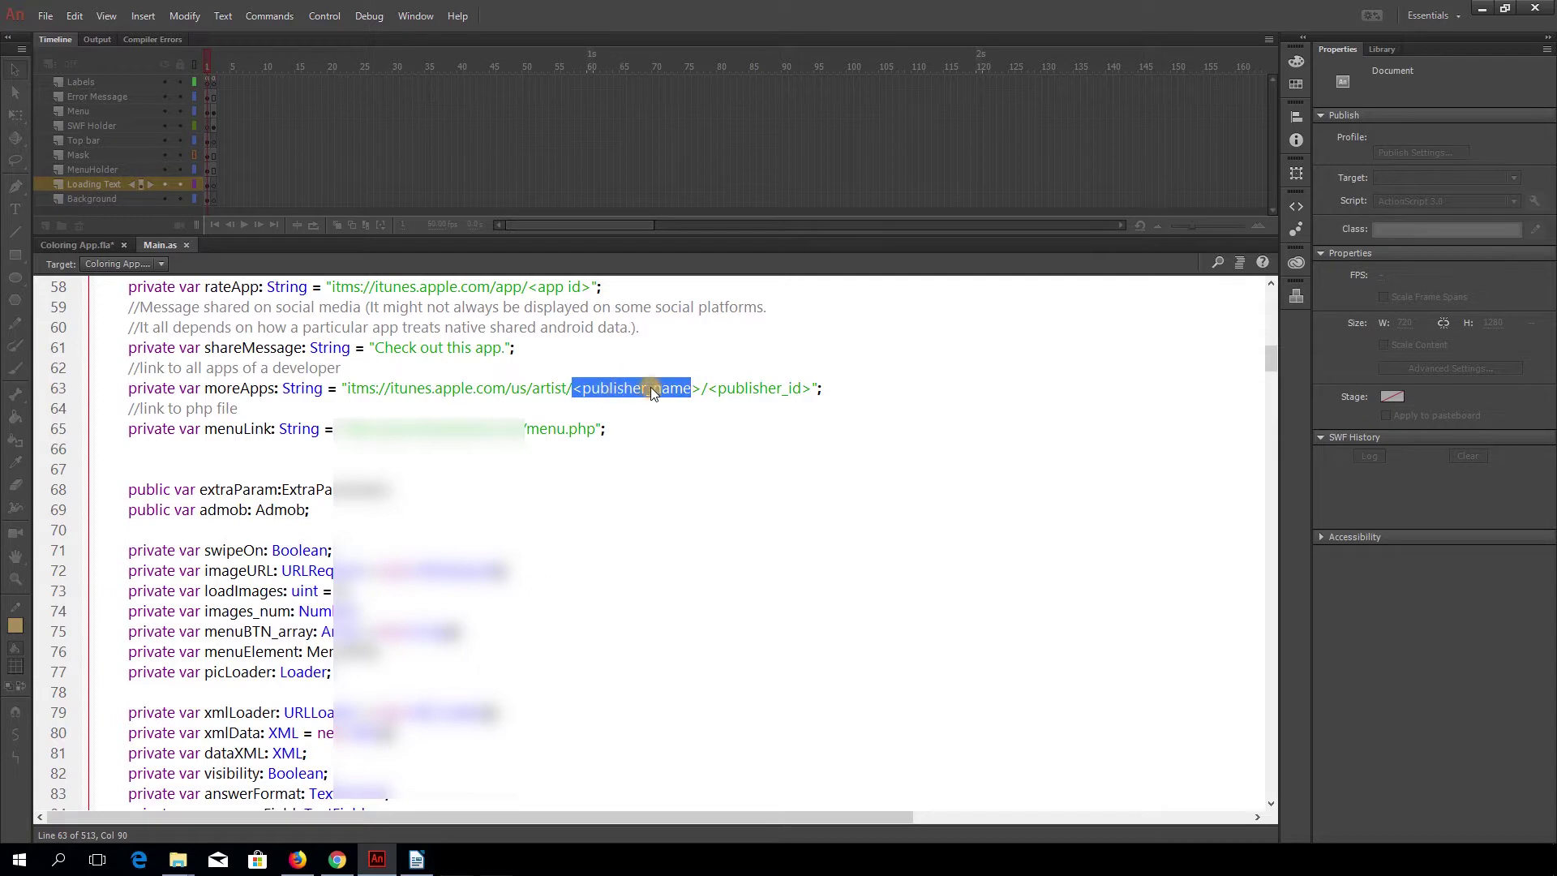
{"action": "left_click_drag", "start_coordinate": [708, 388], "coordinate": [802, 391]}
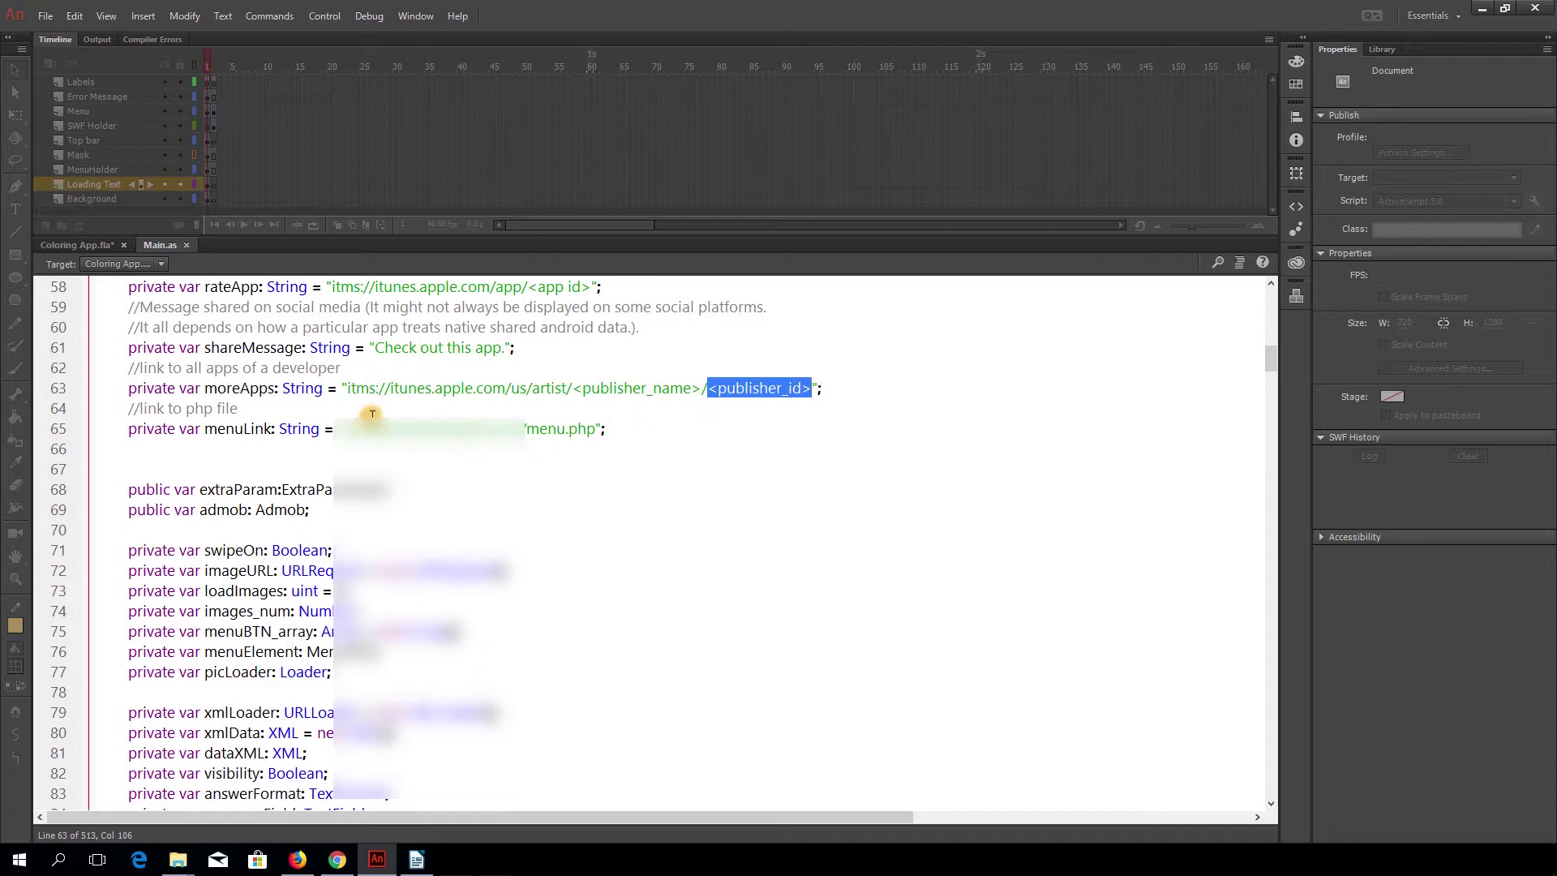
{"action": "left_click_drag", "start_coordinate": [344, 428], "coordinate": [531, 429]}
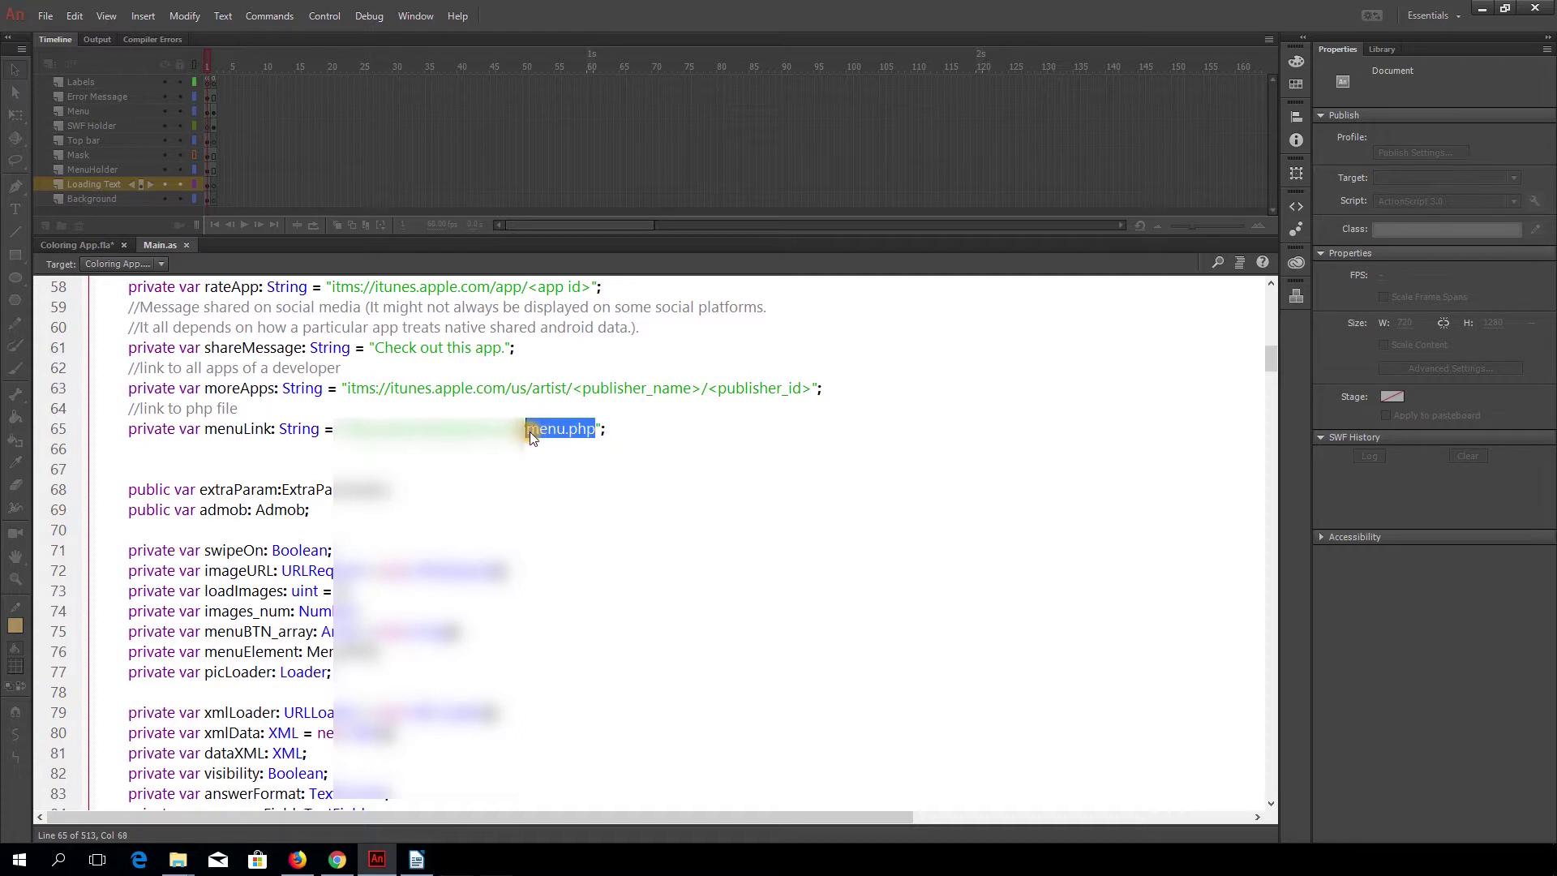
- Include DrawingAplet.swf in the AIR for iOS included files, then minimize Animate
{"action": "left_click", "coordinate": [98, 246]}
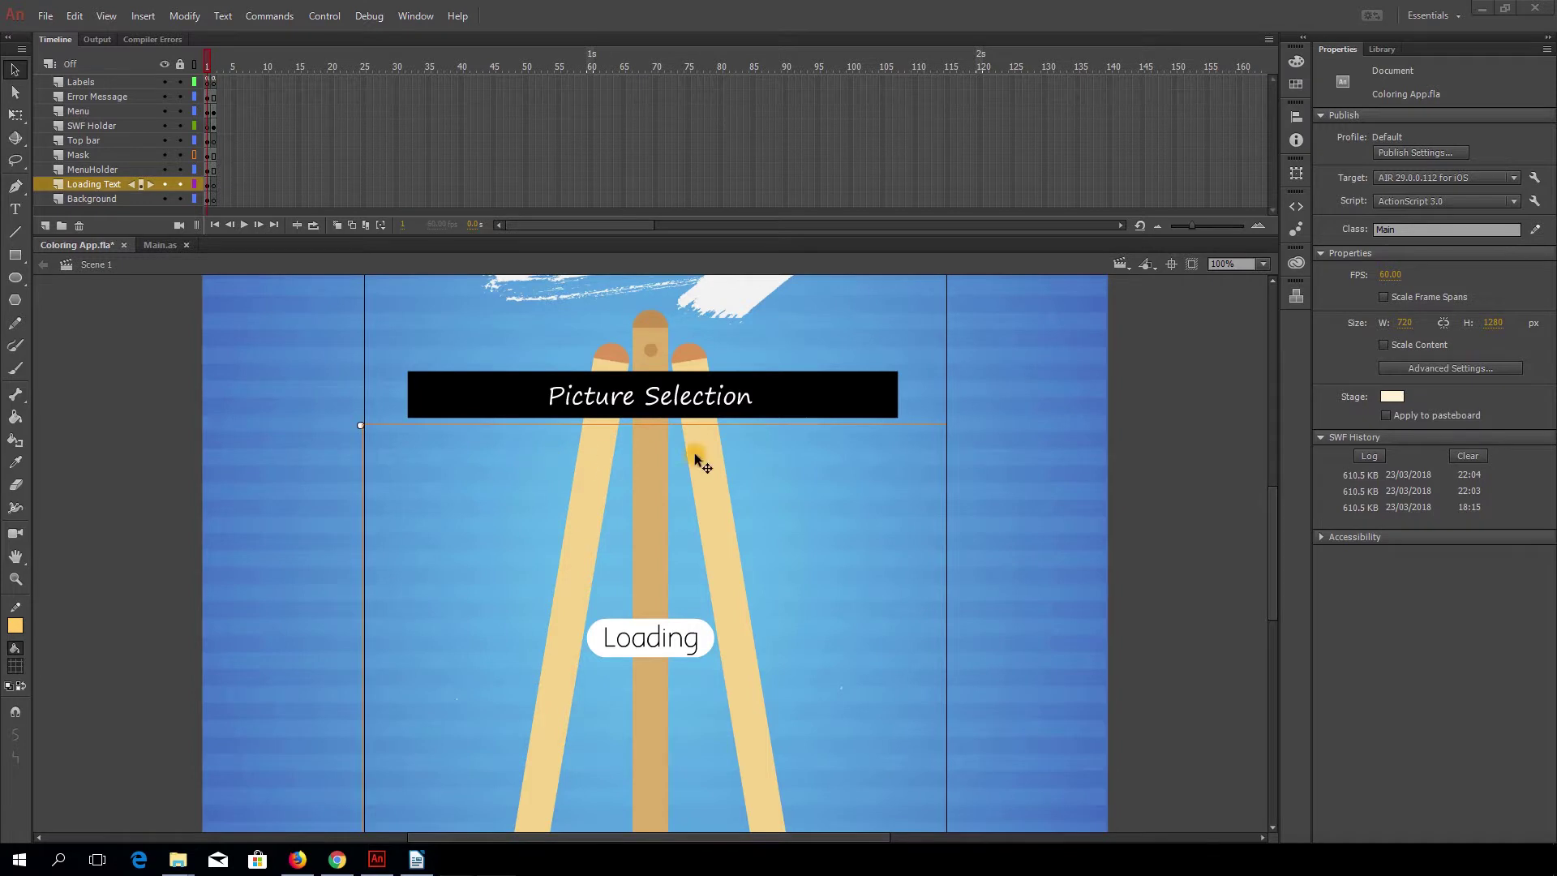
{"action": "left_click", "coordinate": [1531, 177]}
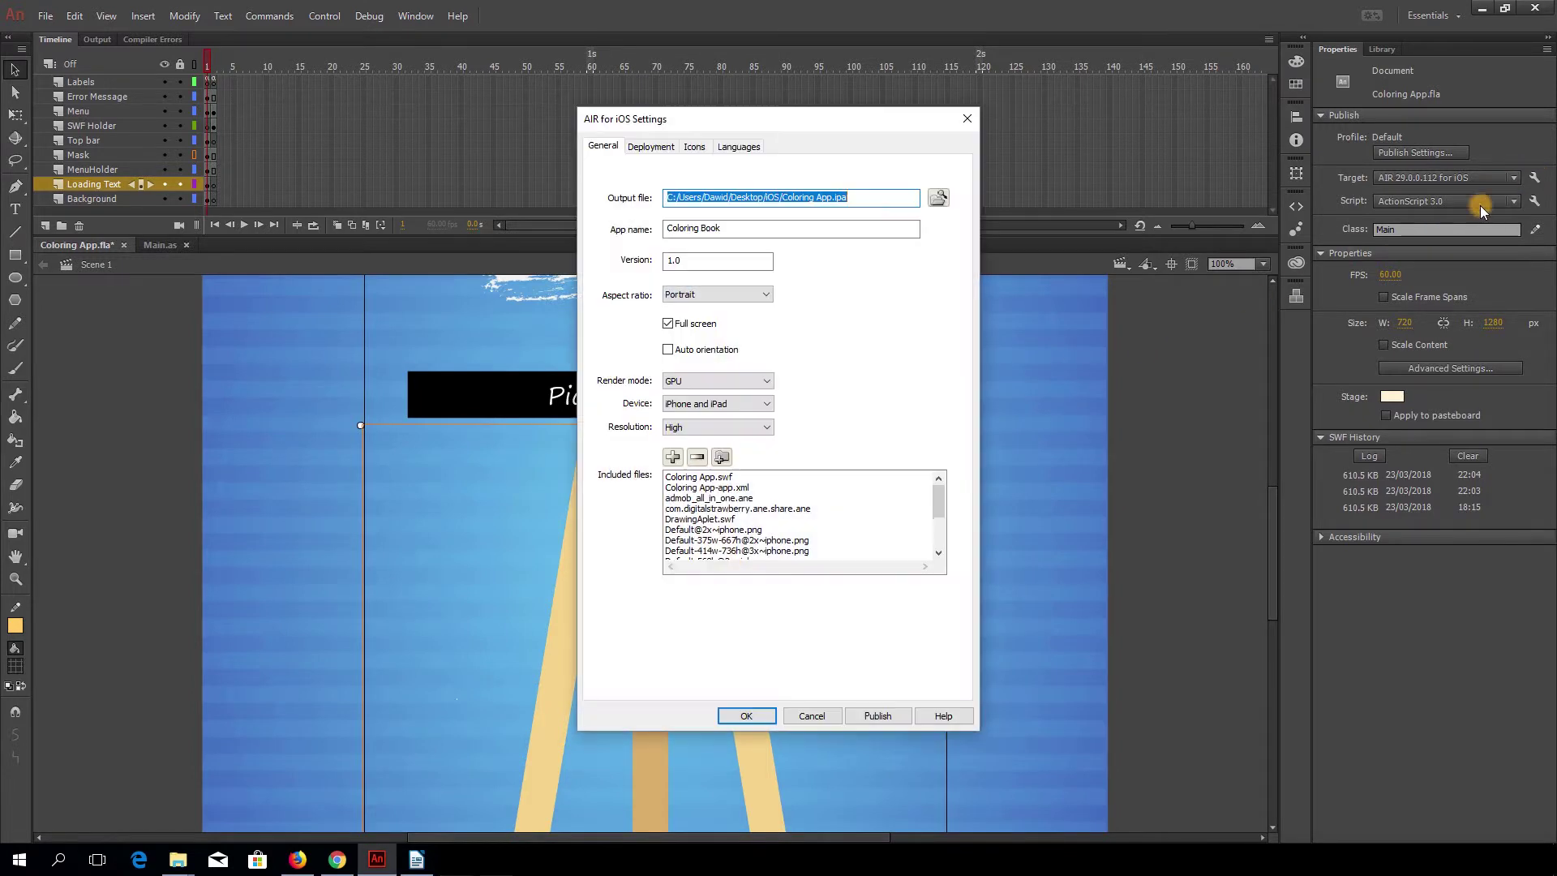
{"action": "left_click", "coordinate": [714, 519]}
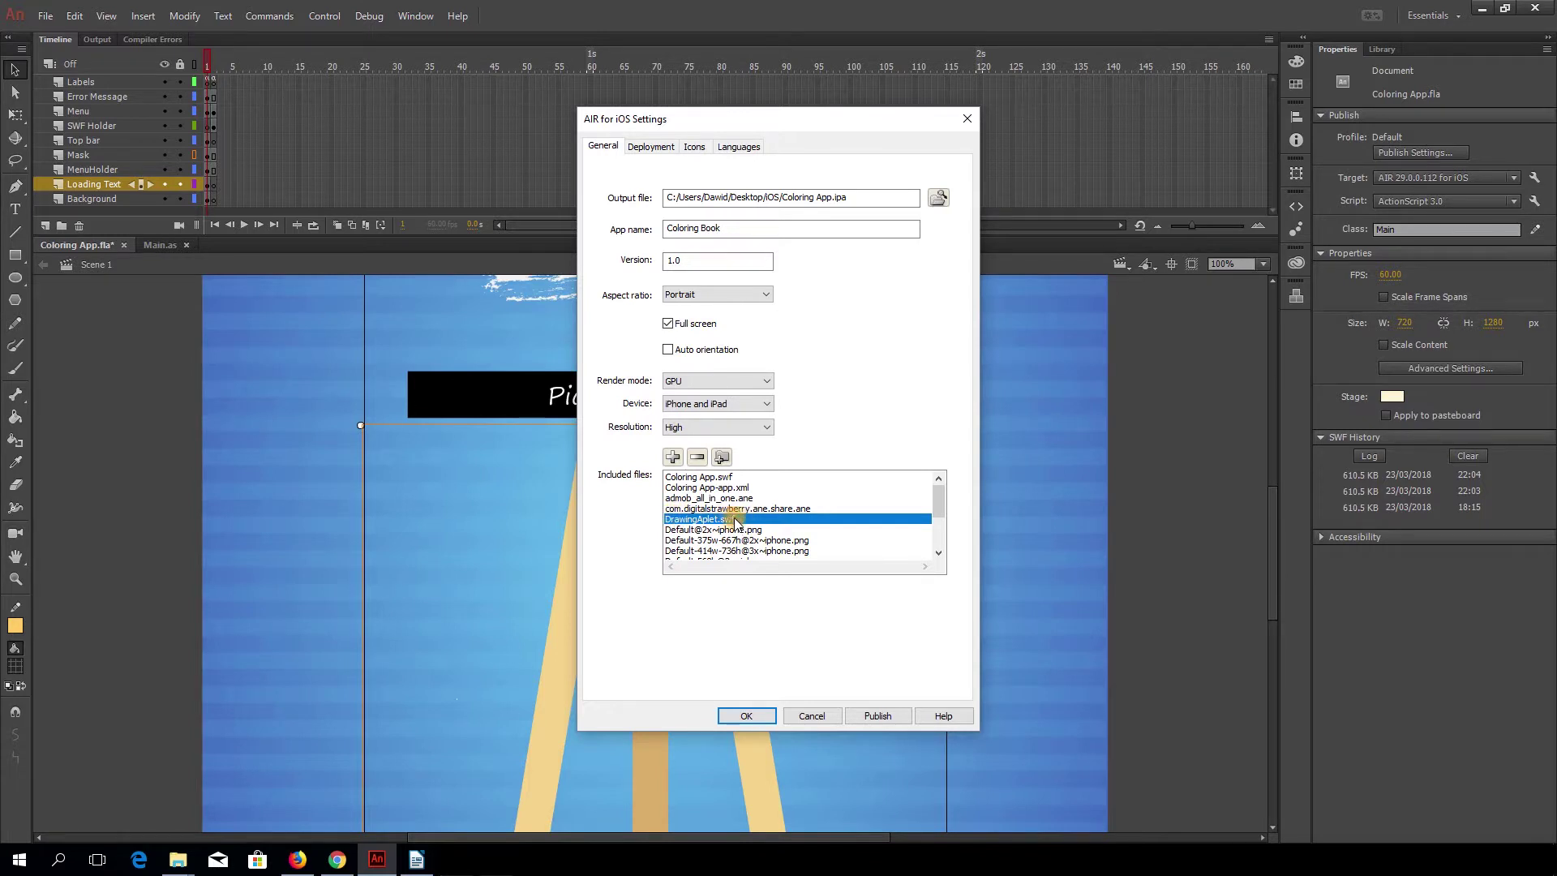
{"action": "left_click", "coordinate": [747, 716]}
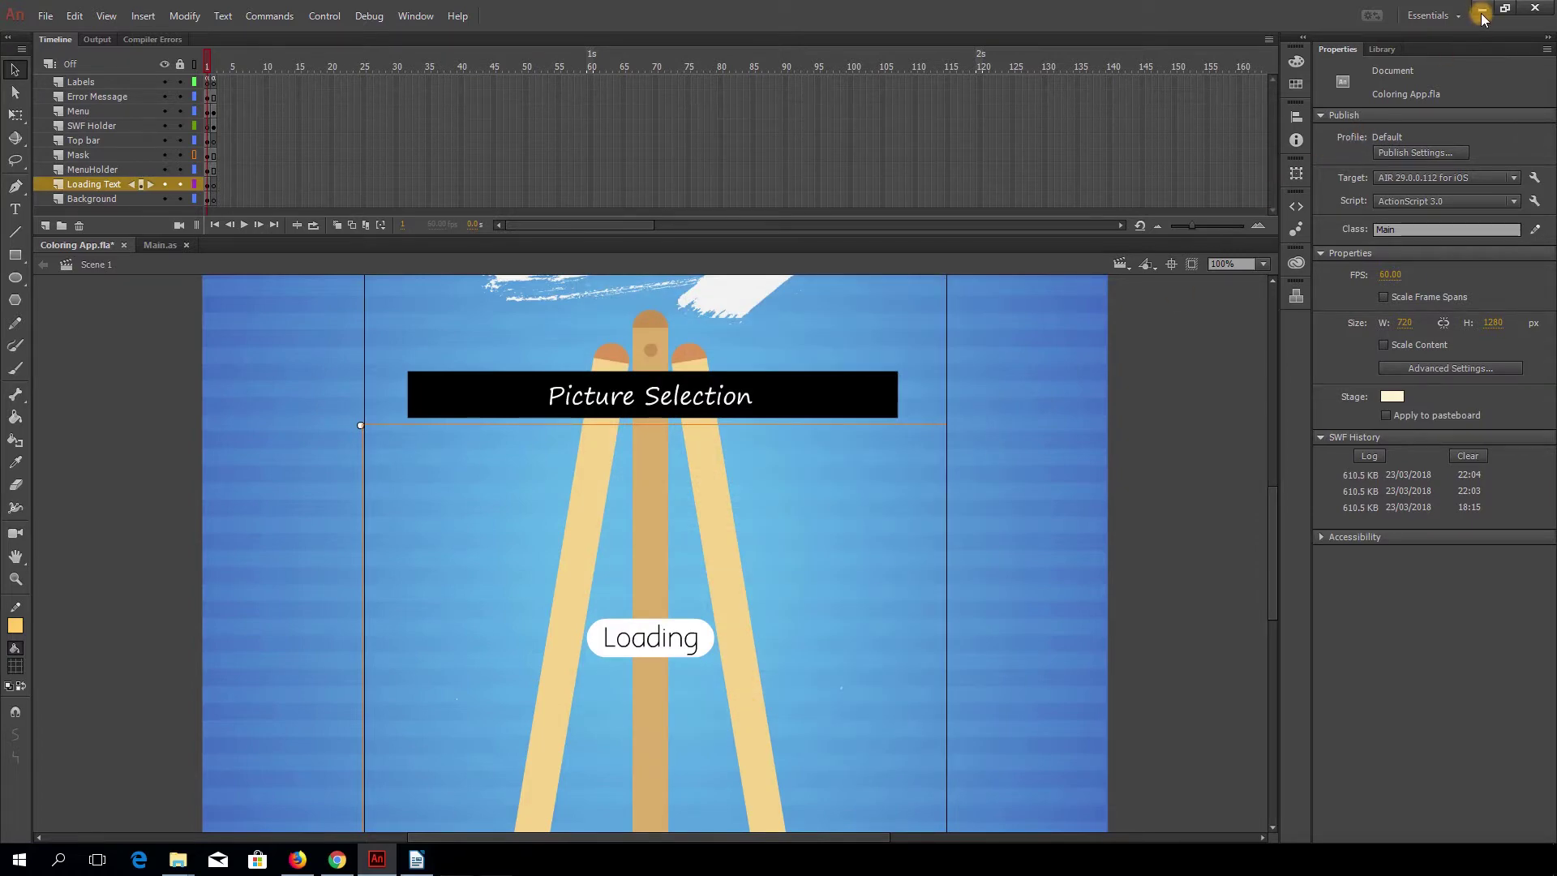
{"action": "left_click", "coordinate": [1481, 10]}
- Move DrawingAplet.swf from the desktop into the with ads folder and return to Animate
{"action": "left_click_drag", "start_coordinate": [416, 537], "coordinate": [1069, 312]}
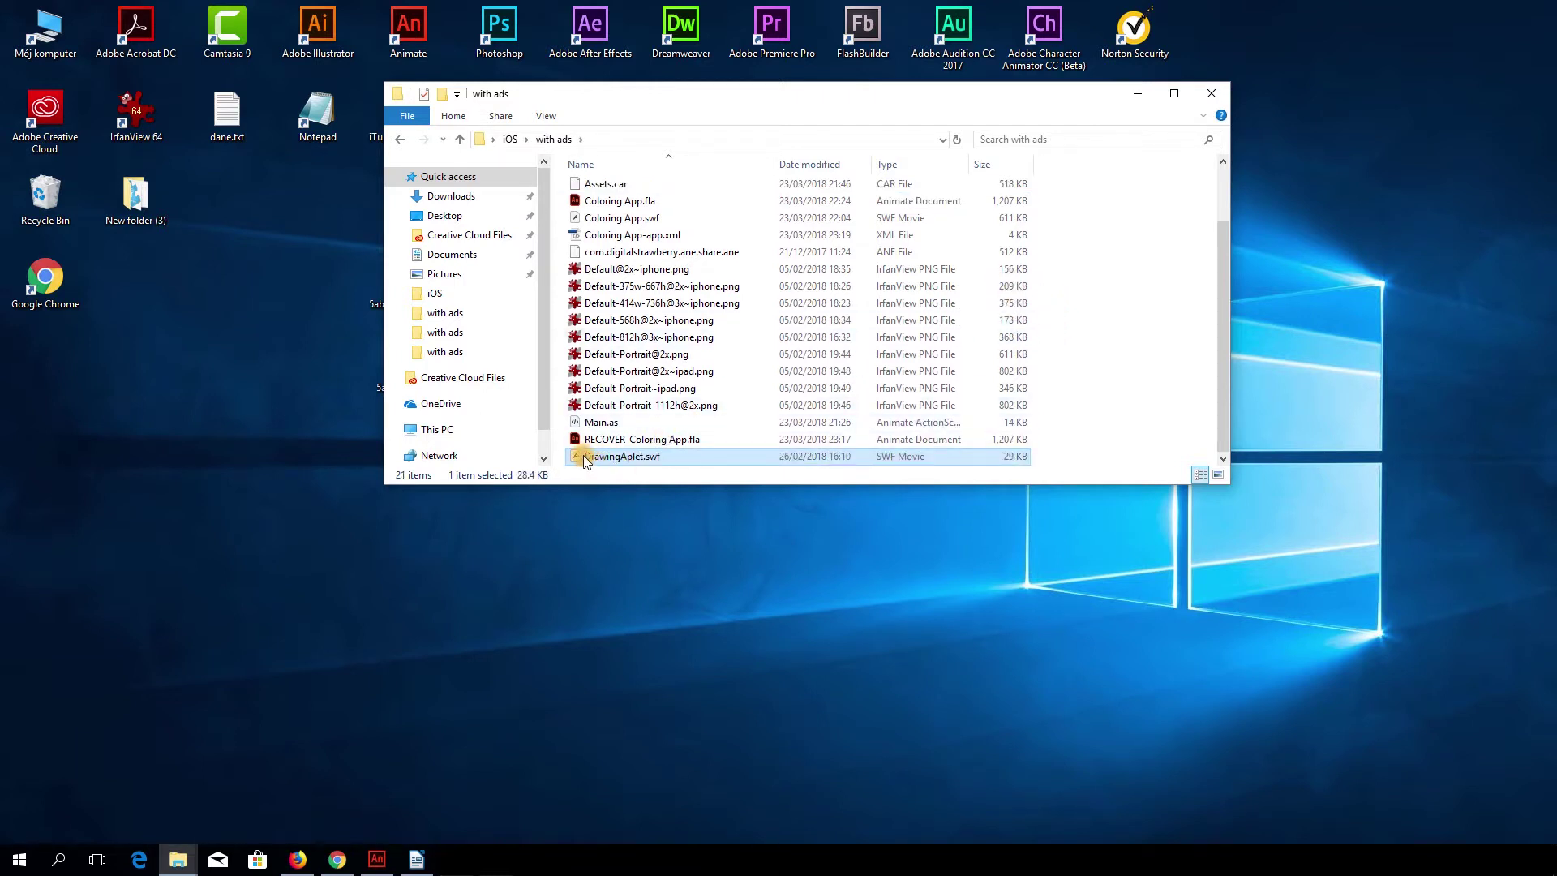
{"action": "left_click", "coordinate": [378, 862]}
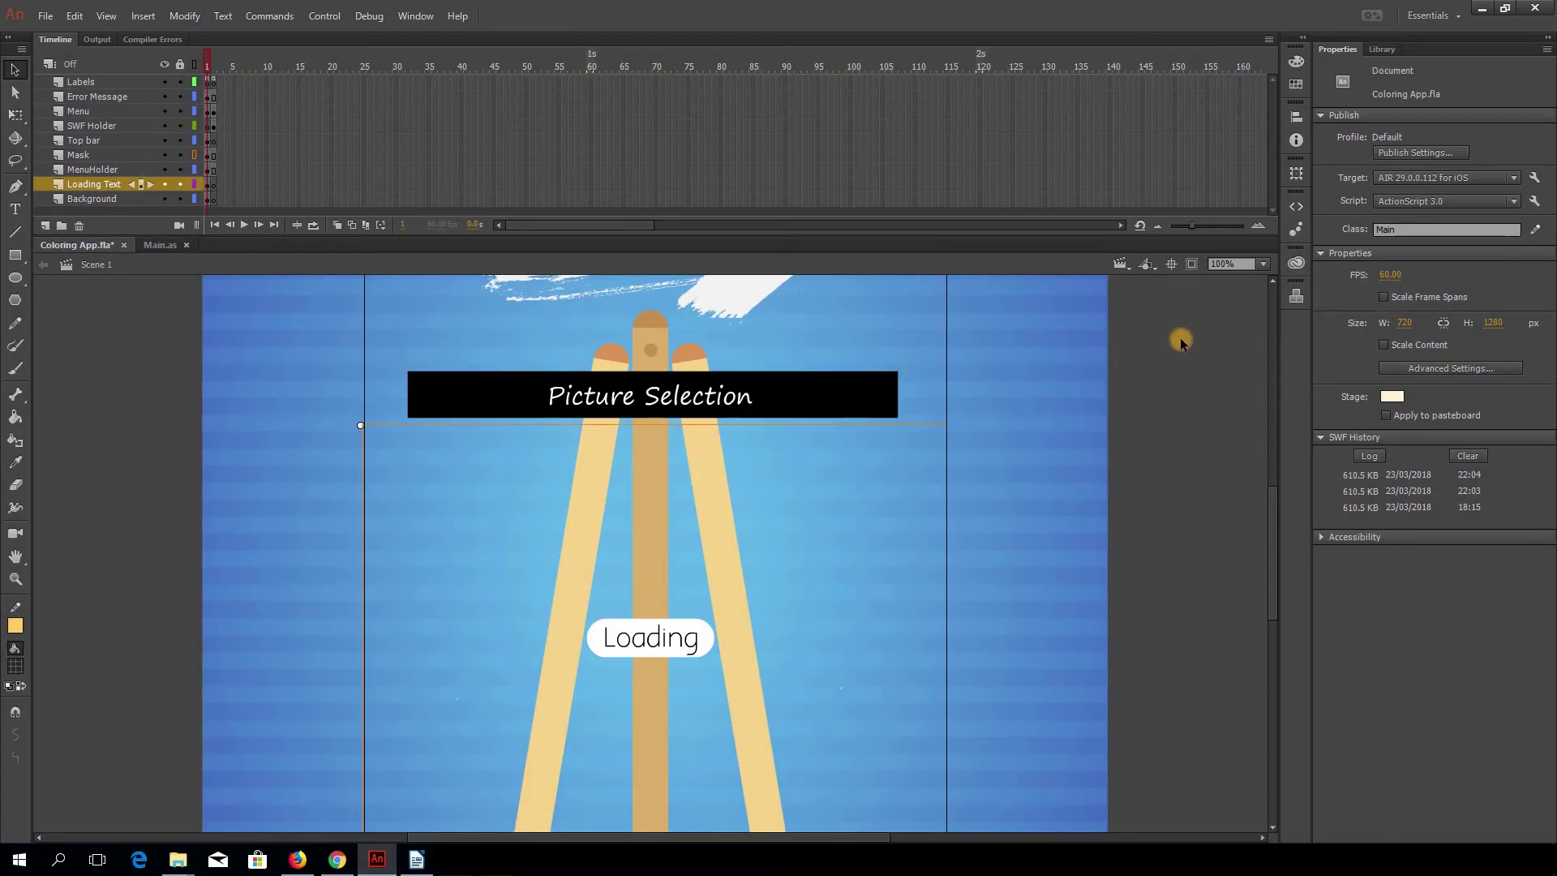
- Review the Coloring Book app name and 1.0 version in the AIR for iOS settings
{"action": "left_click", "coordinate": [1534, 179]}
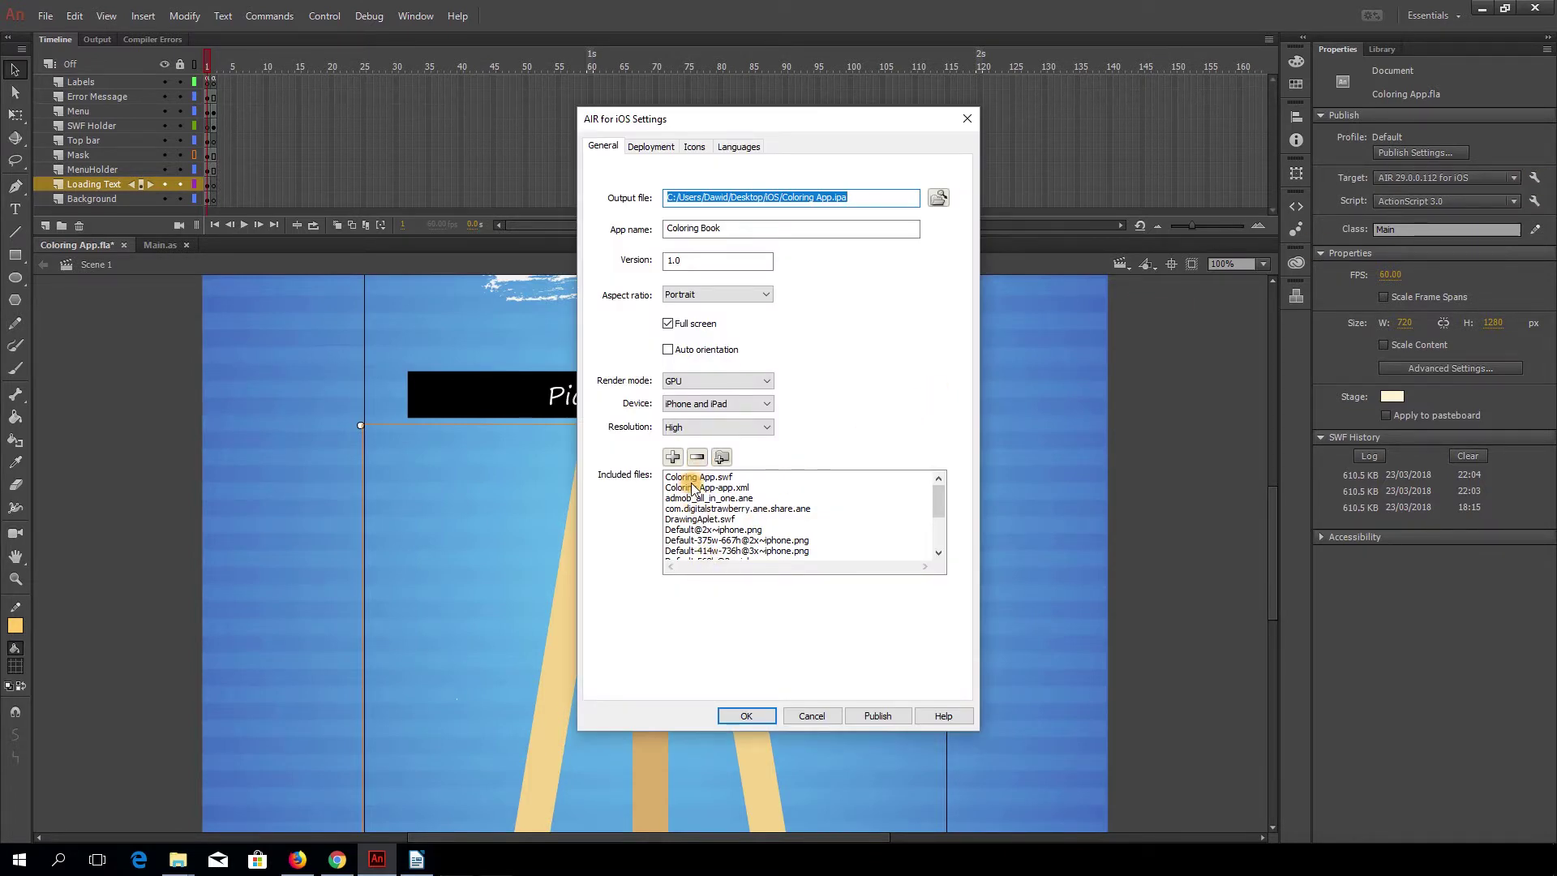
{"action": "left_click_drag", "start_coordinate": [665, 229], "coordinate": [733, 232]}
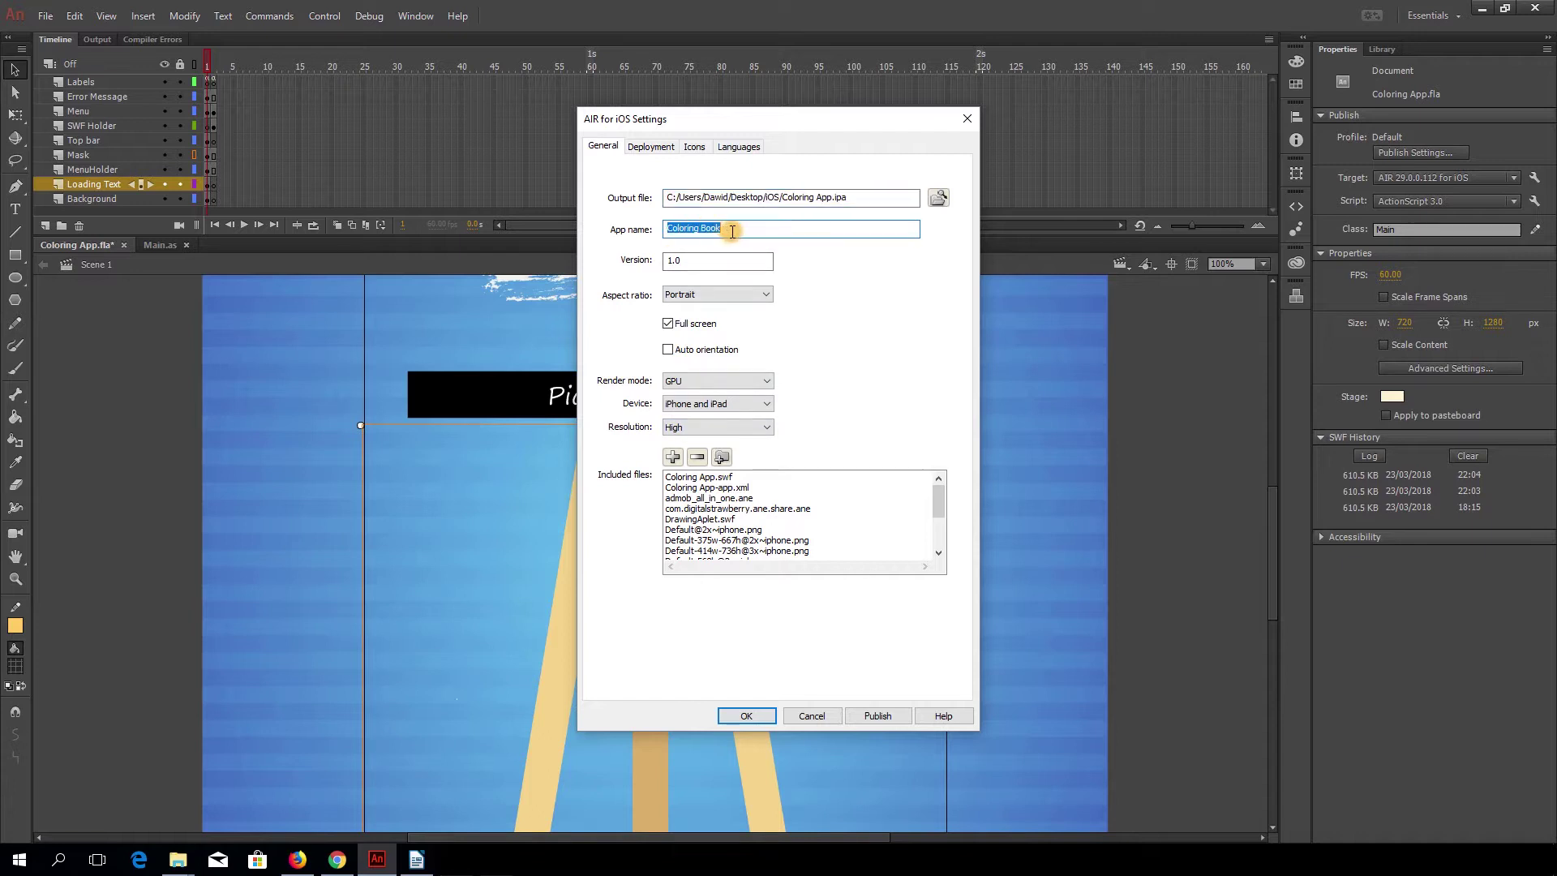
{"action": "double_click", "coordinate": [675, 260]}
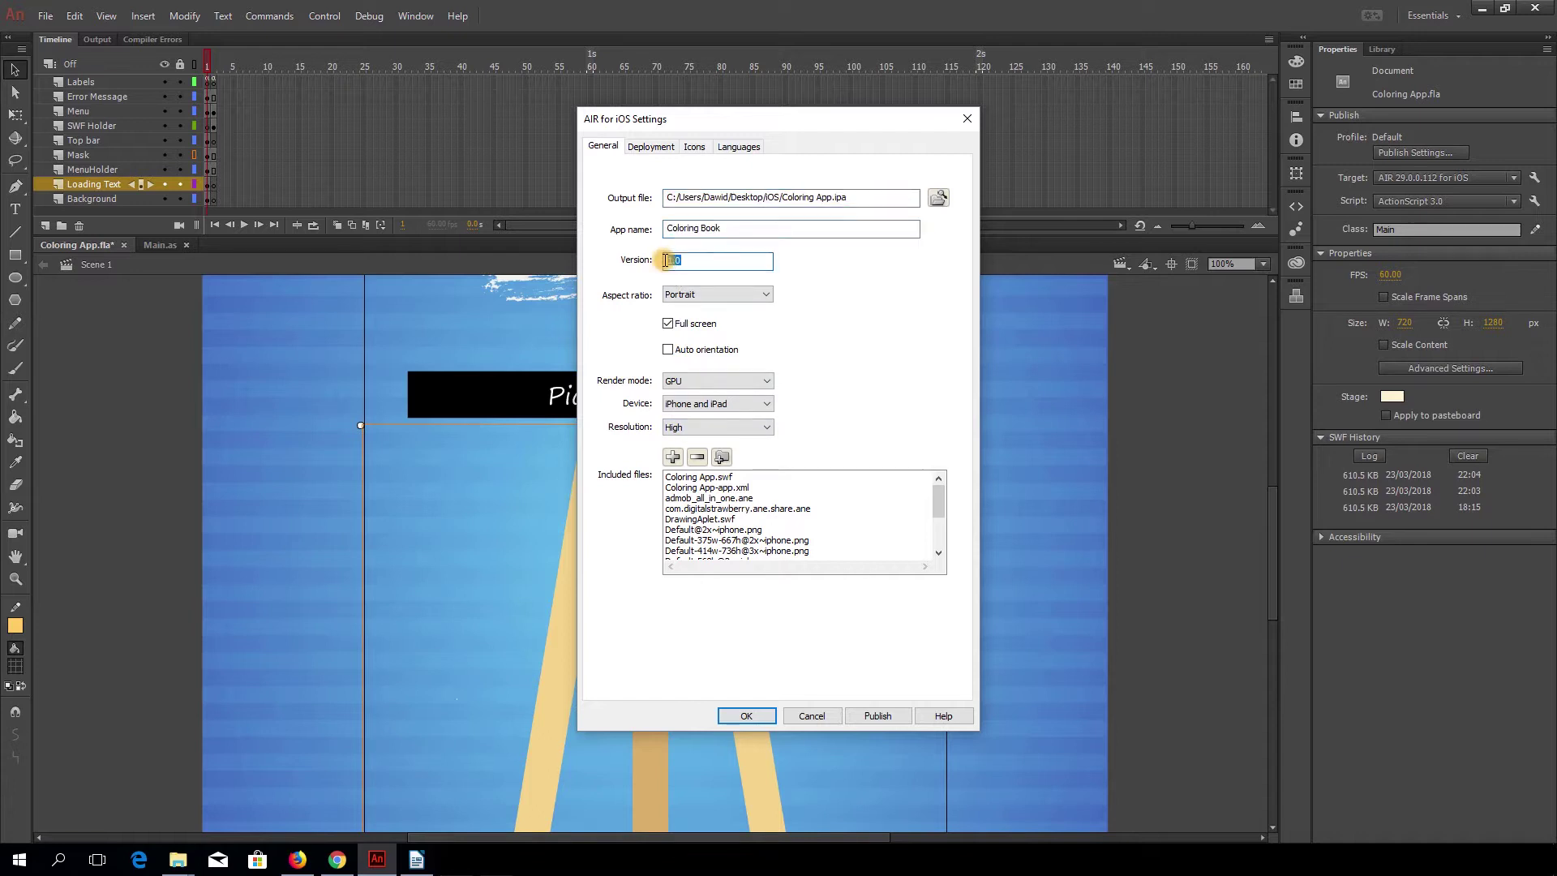
- Choose the APP STORE ios_distribution.p12 certificate and Apple App Store deployment type
{"action": "left_click", "coordinate": [648, 147]}
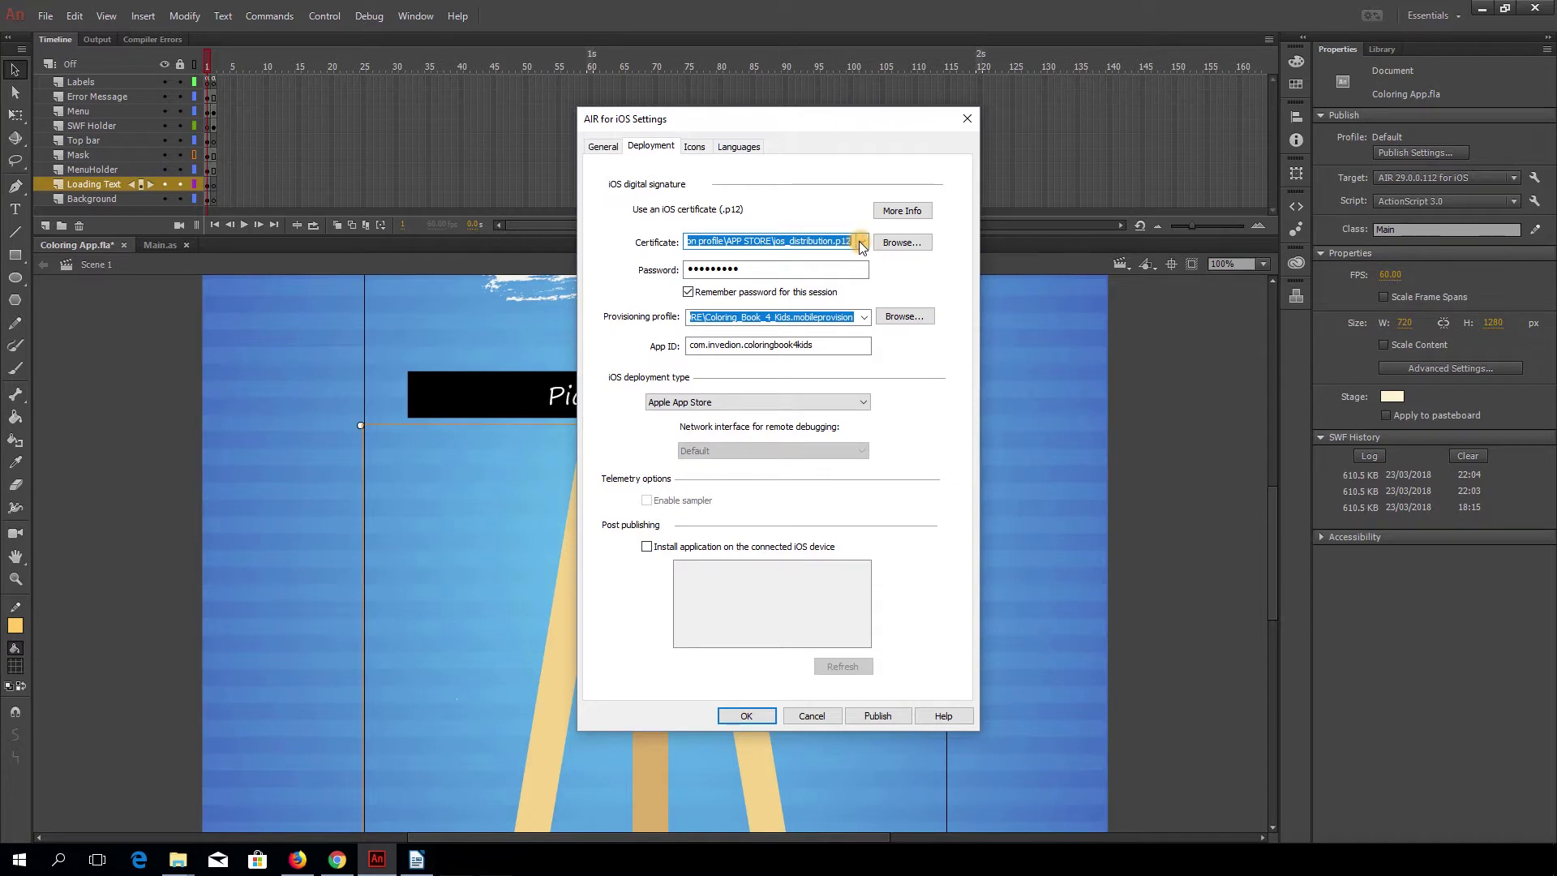
{"action": "left_click", "coordinate": [861, 242]}
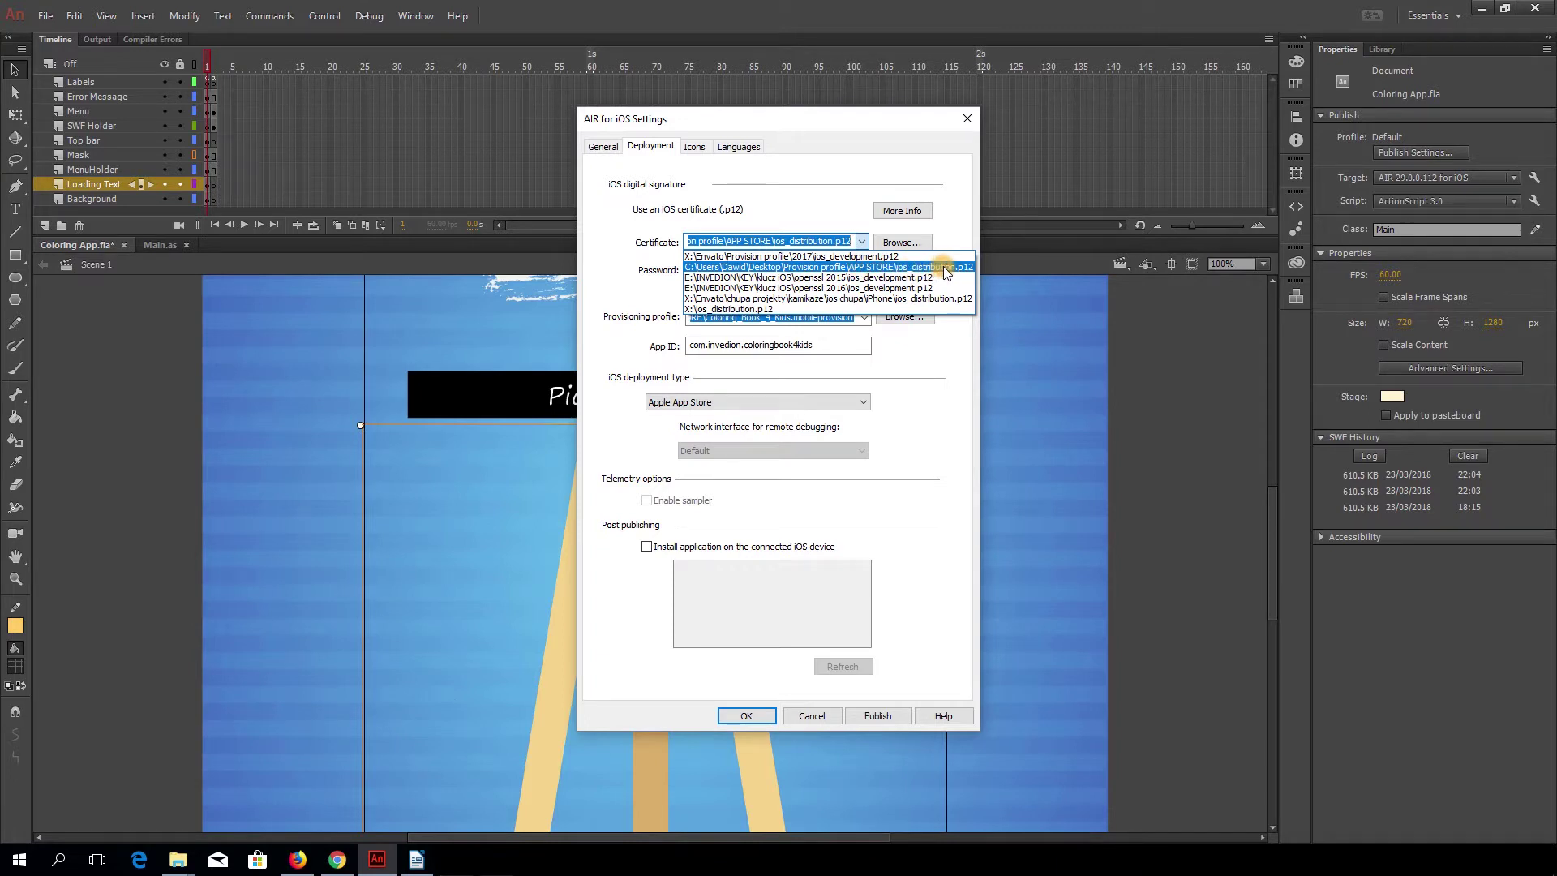
{"action": "left_click", "coordinate": [944, 266]}
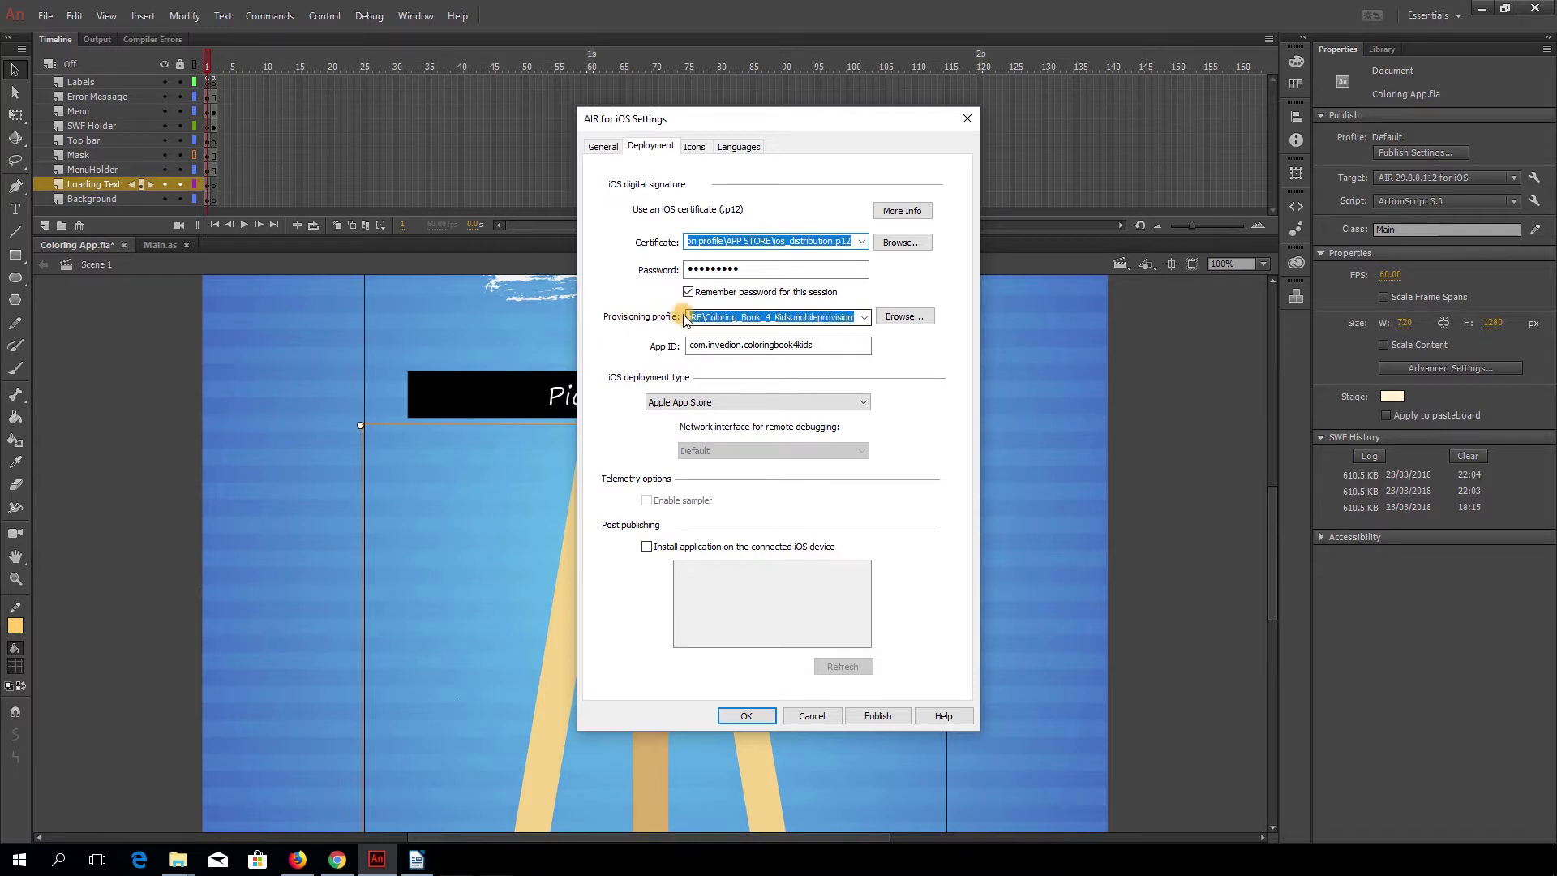
{"action": "left_click", "coordinate": [696, 402]}
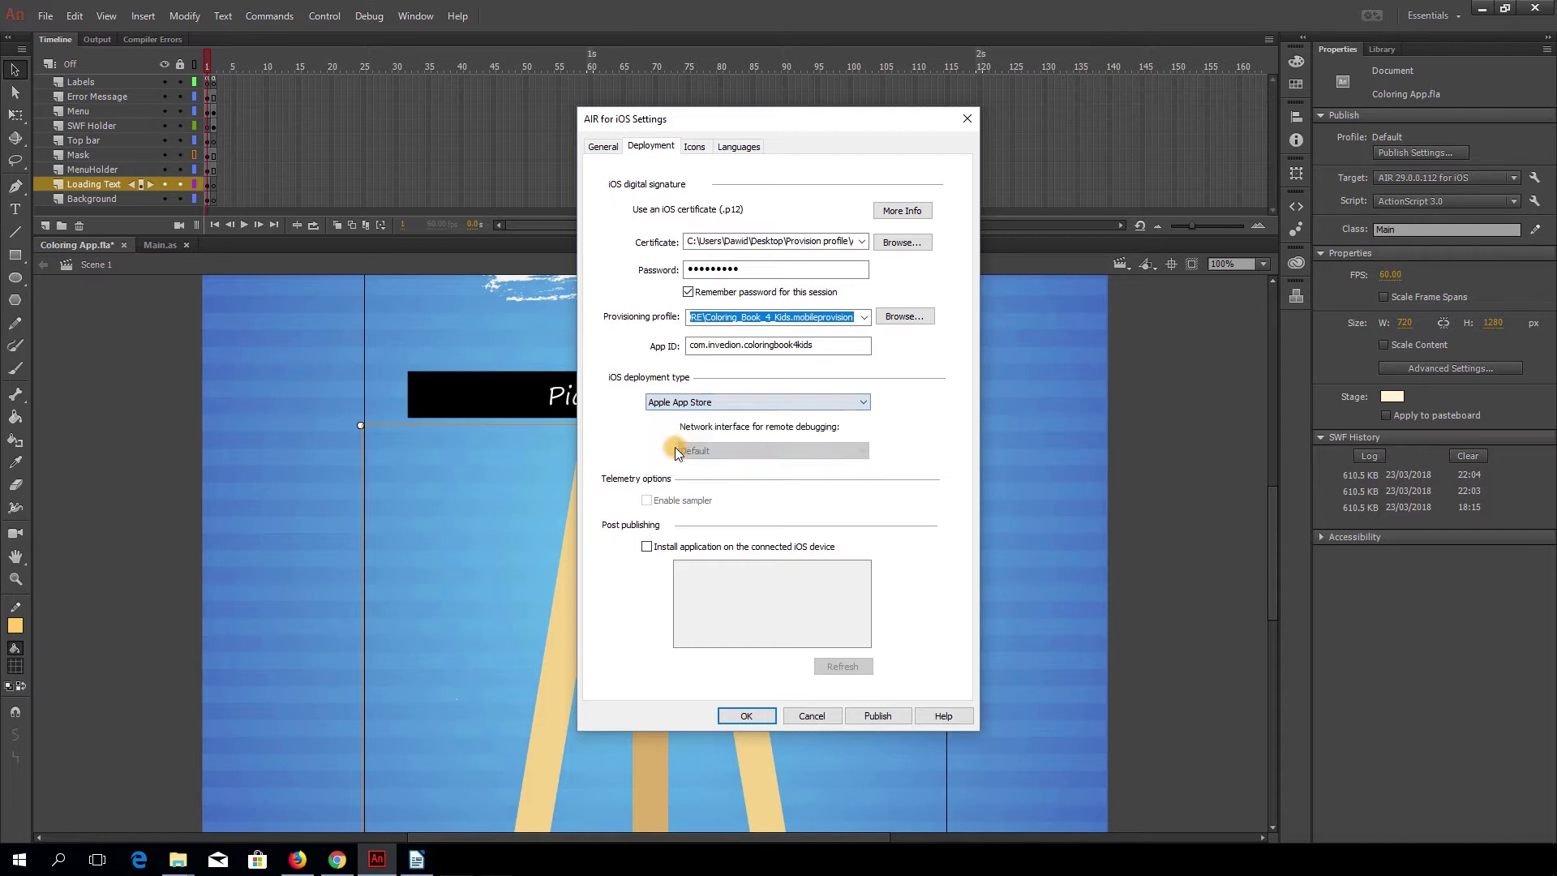
- Publish the app as an IPA file, confirm the creation message, and close iOS settings
{"action": "left_click", "coordinate": [874, 715]}
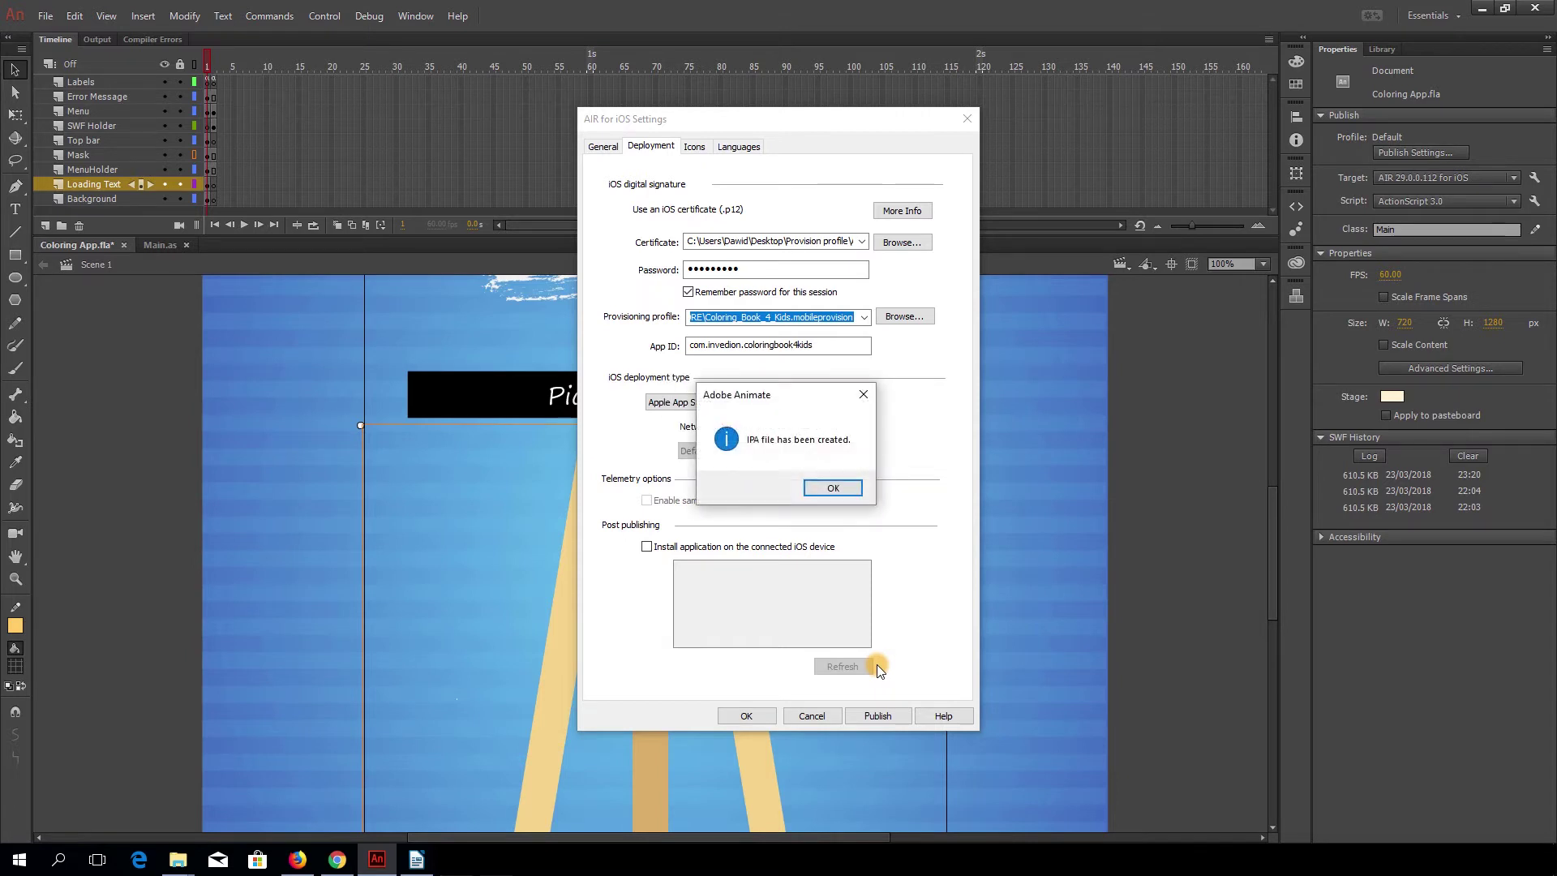
{"action": "left_click", "coordinate": [836, 493]}
{"action": "left_click", "coordinate": [747, 716]}
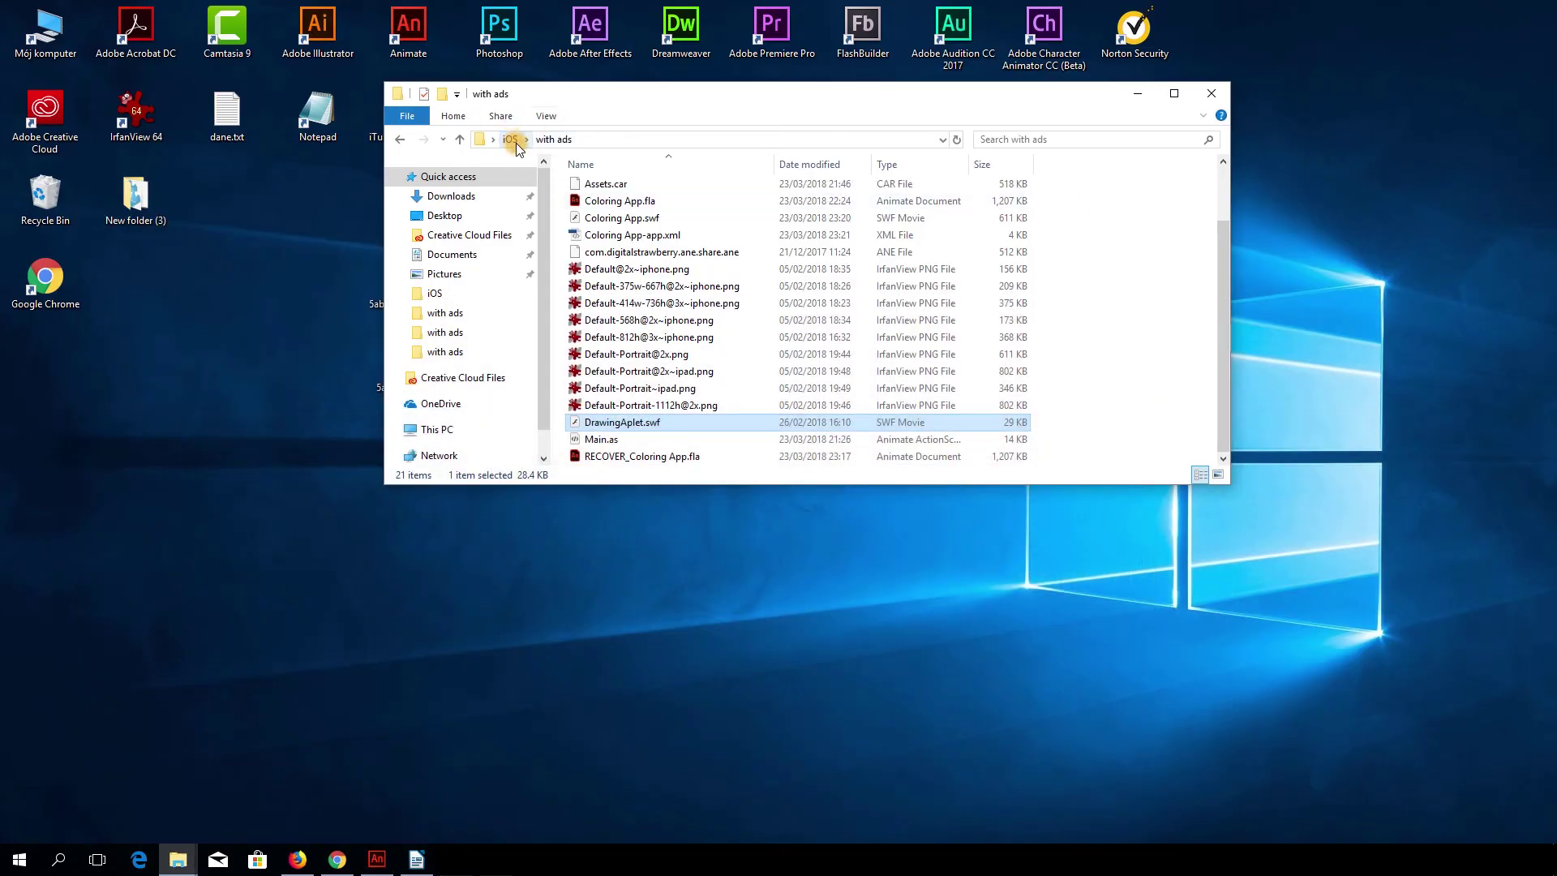
{"action": "left_click", "coordinate": [510, 139]}
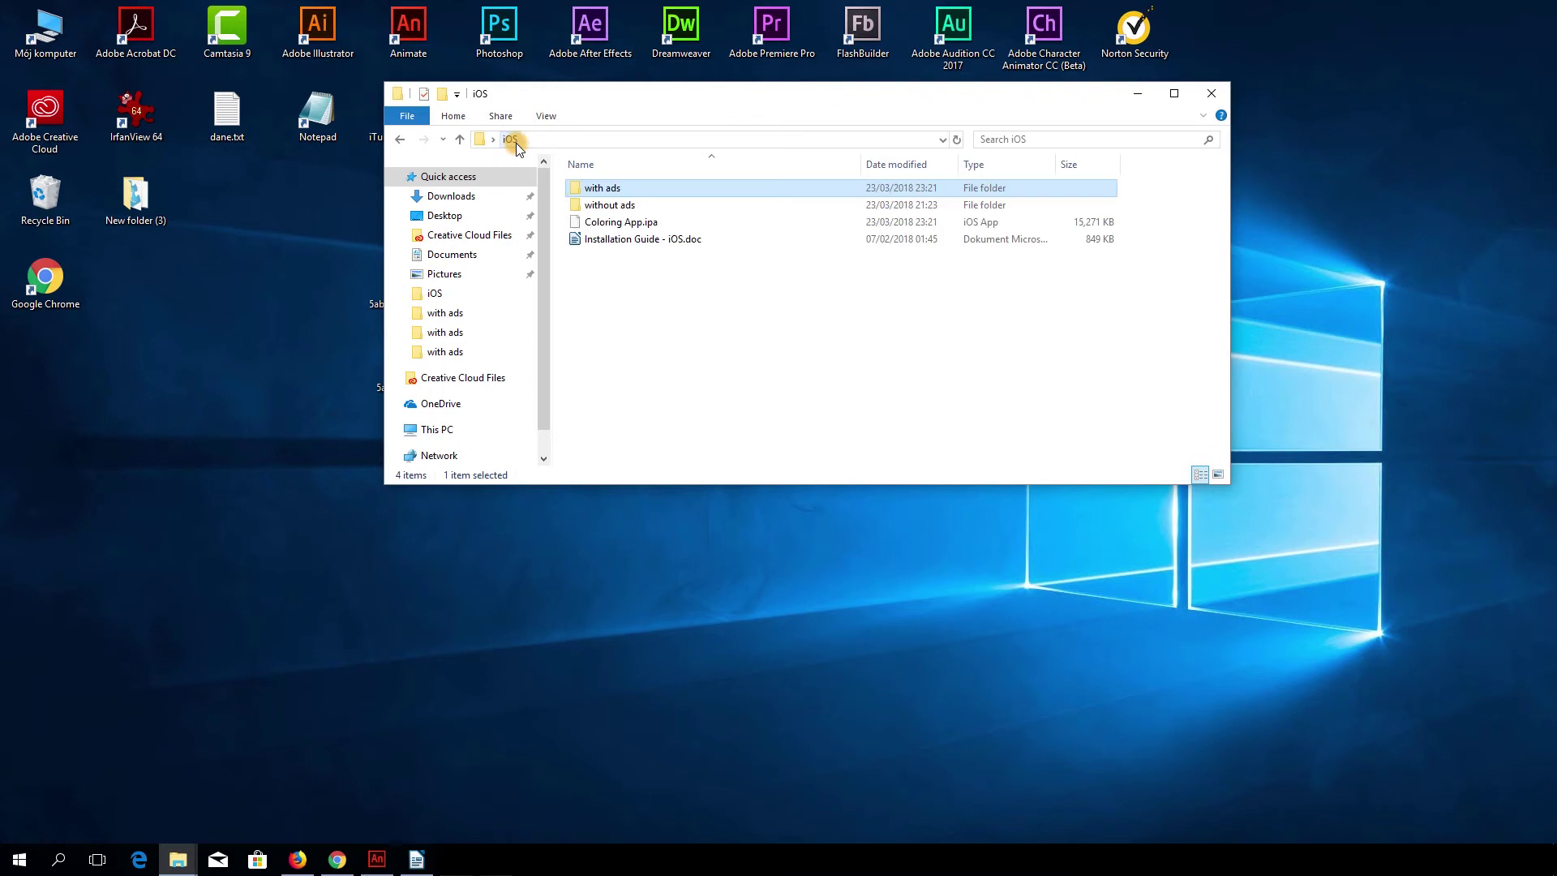
{"action": "left_click", "coordinate": [620, 223]}
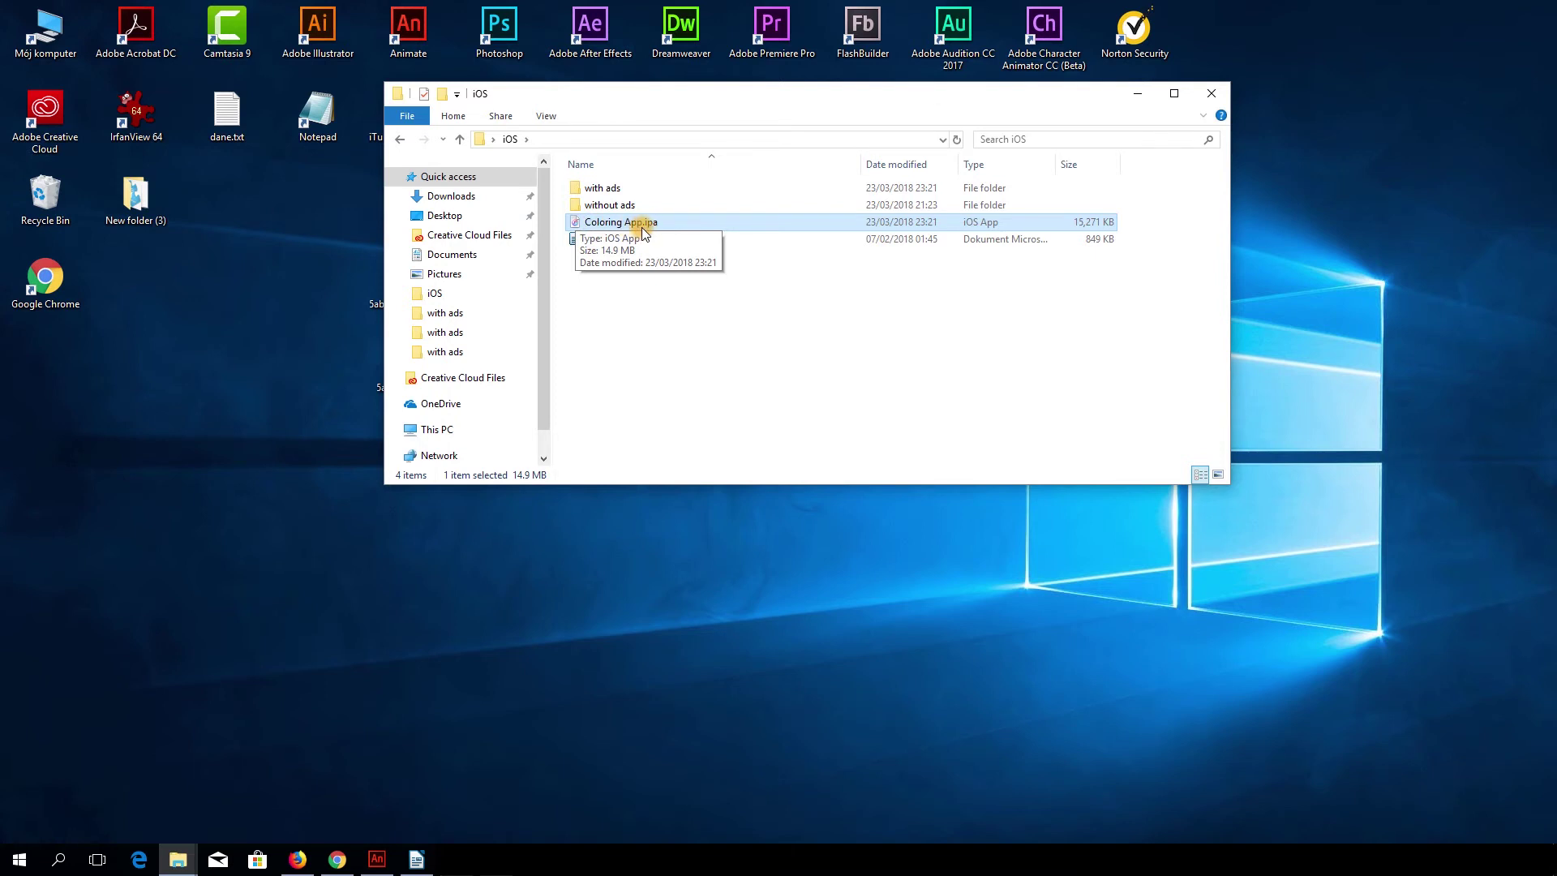
{"action": "left_click", "coordinate": [629, 290]}
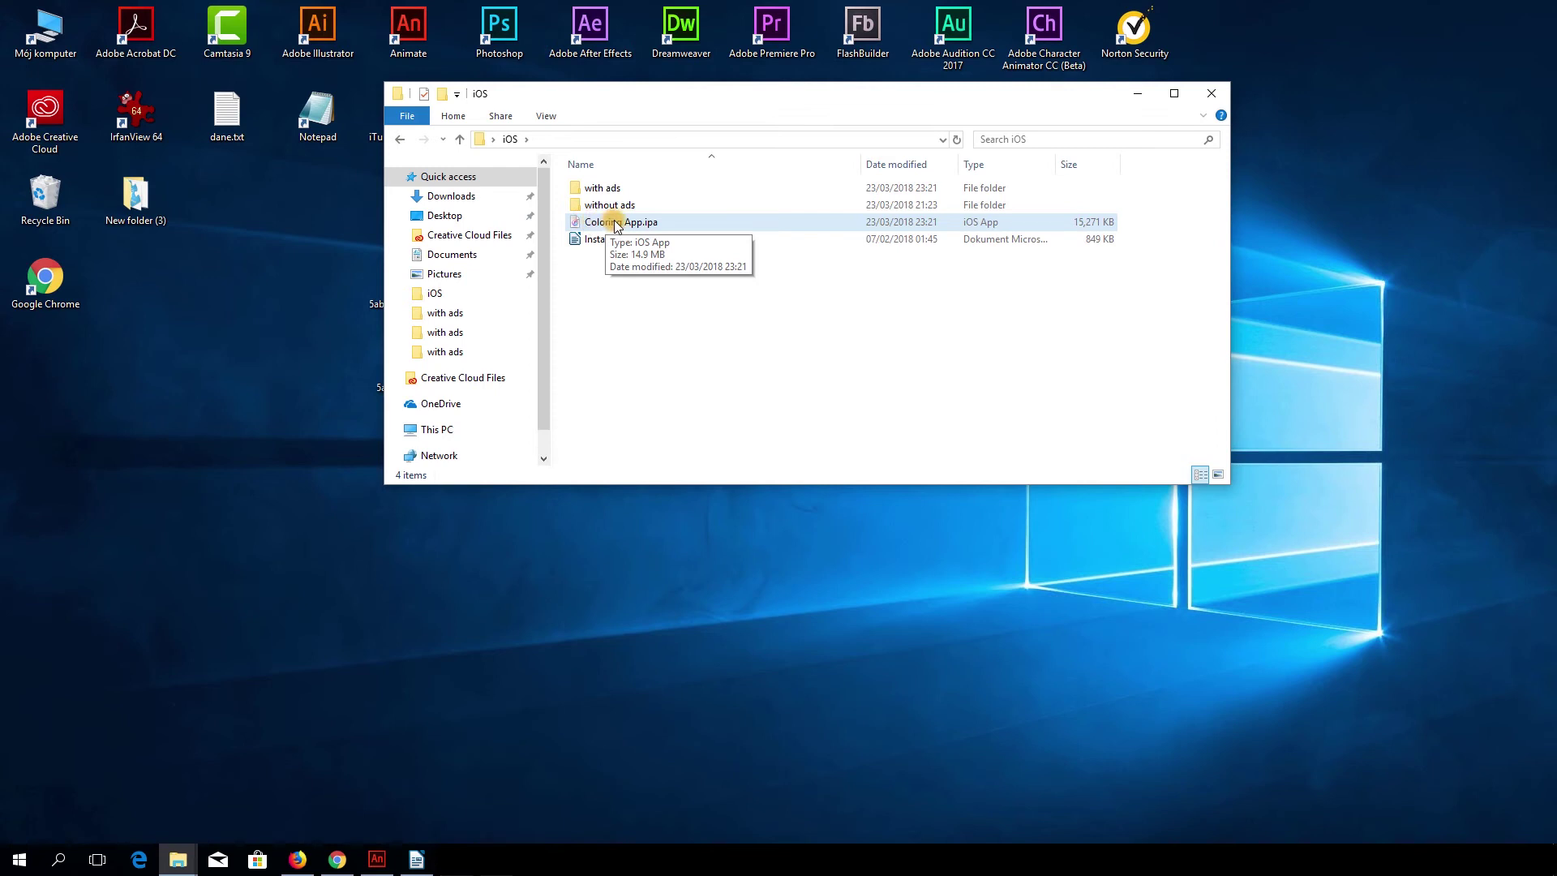
{"action": "double_click", "coordinate": [598, 189]}
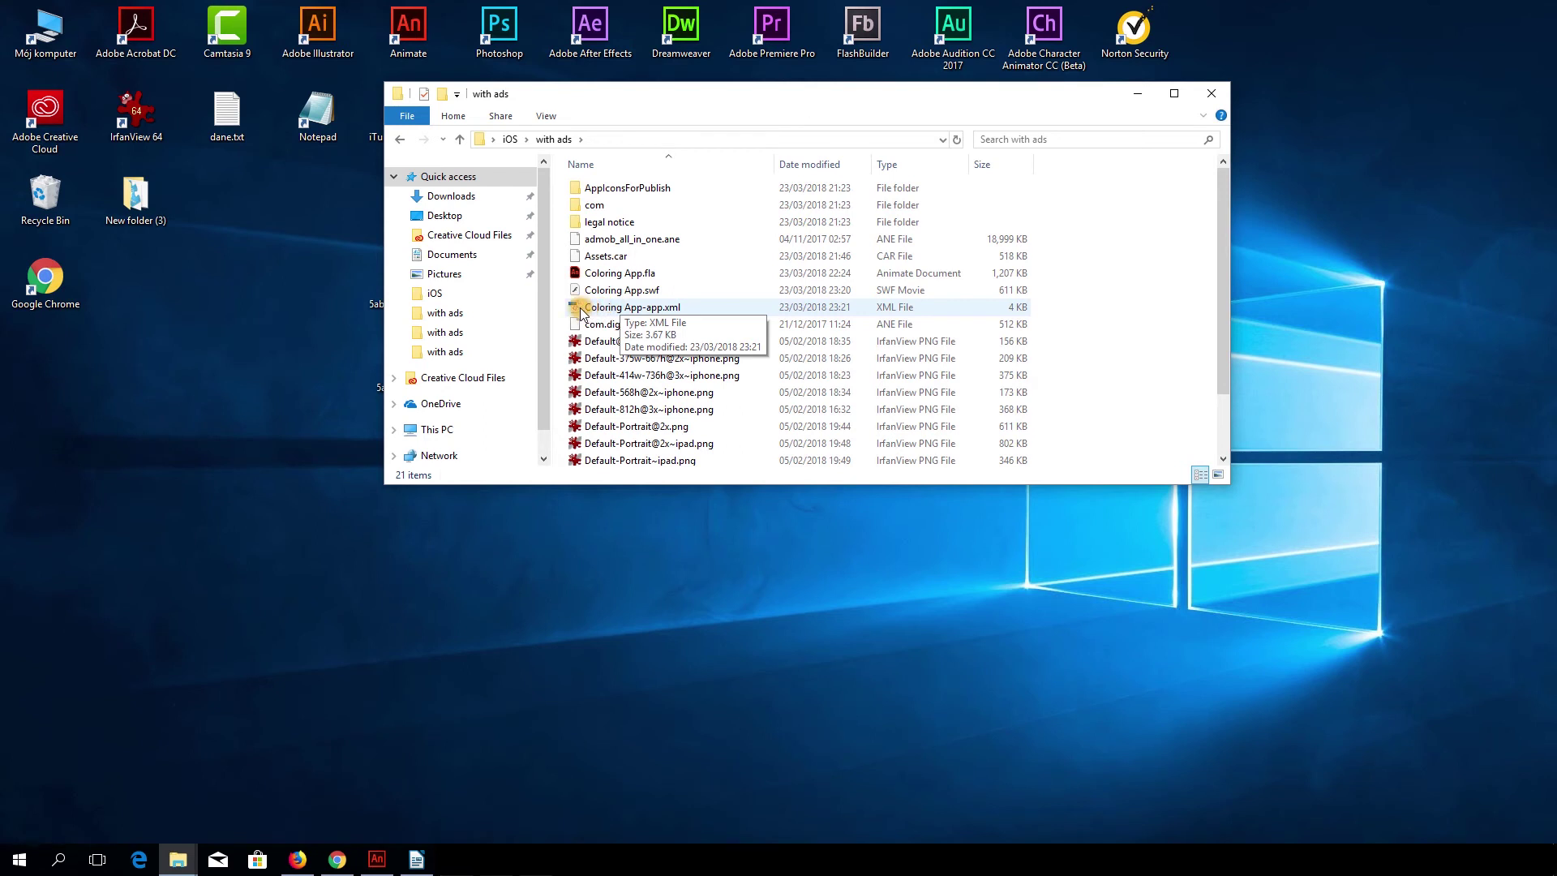
- Open Coloring App-app.xml in Dreamweaver and review its iPhone InfoAdditions block
{"action": "double_click", "coordinate": [581, 308]}
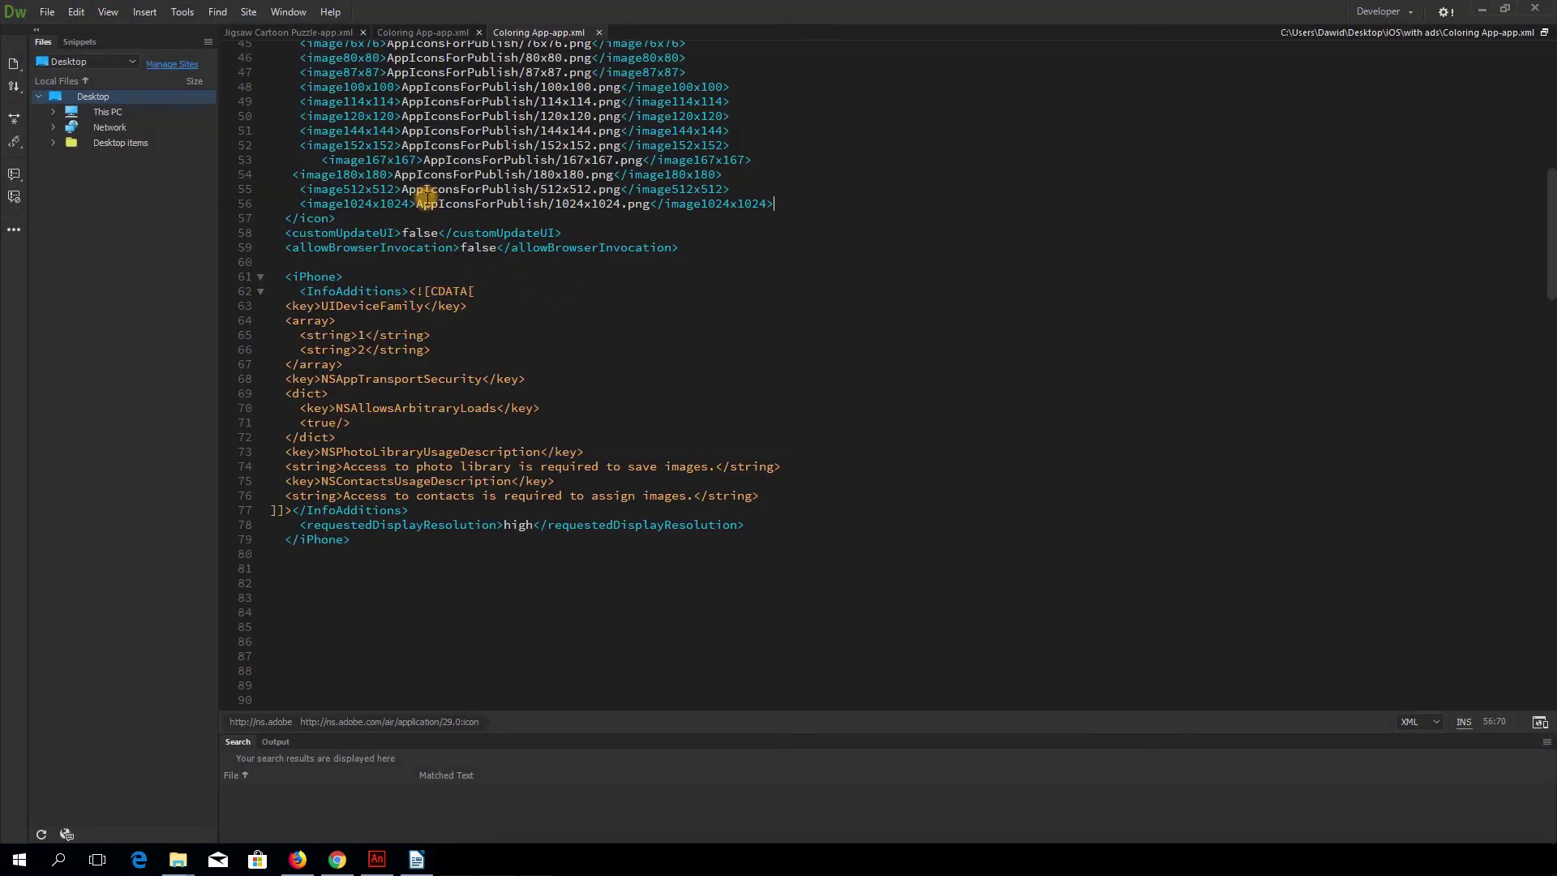
{"action": "left_click_drag", "start_coordinate": [285, 277], "coordinate": [364, 542]}
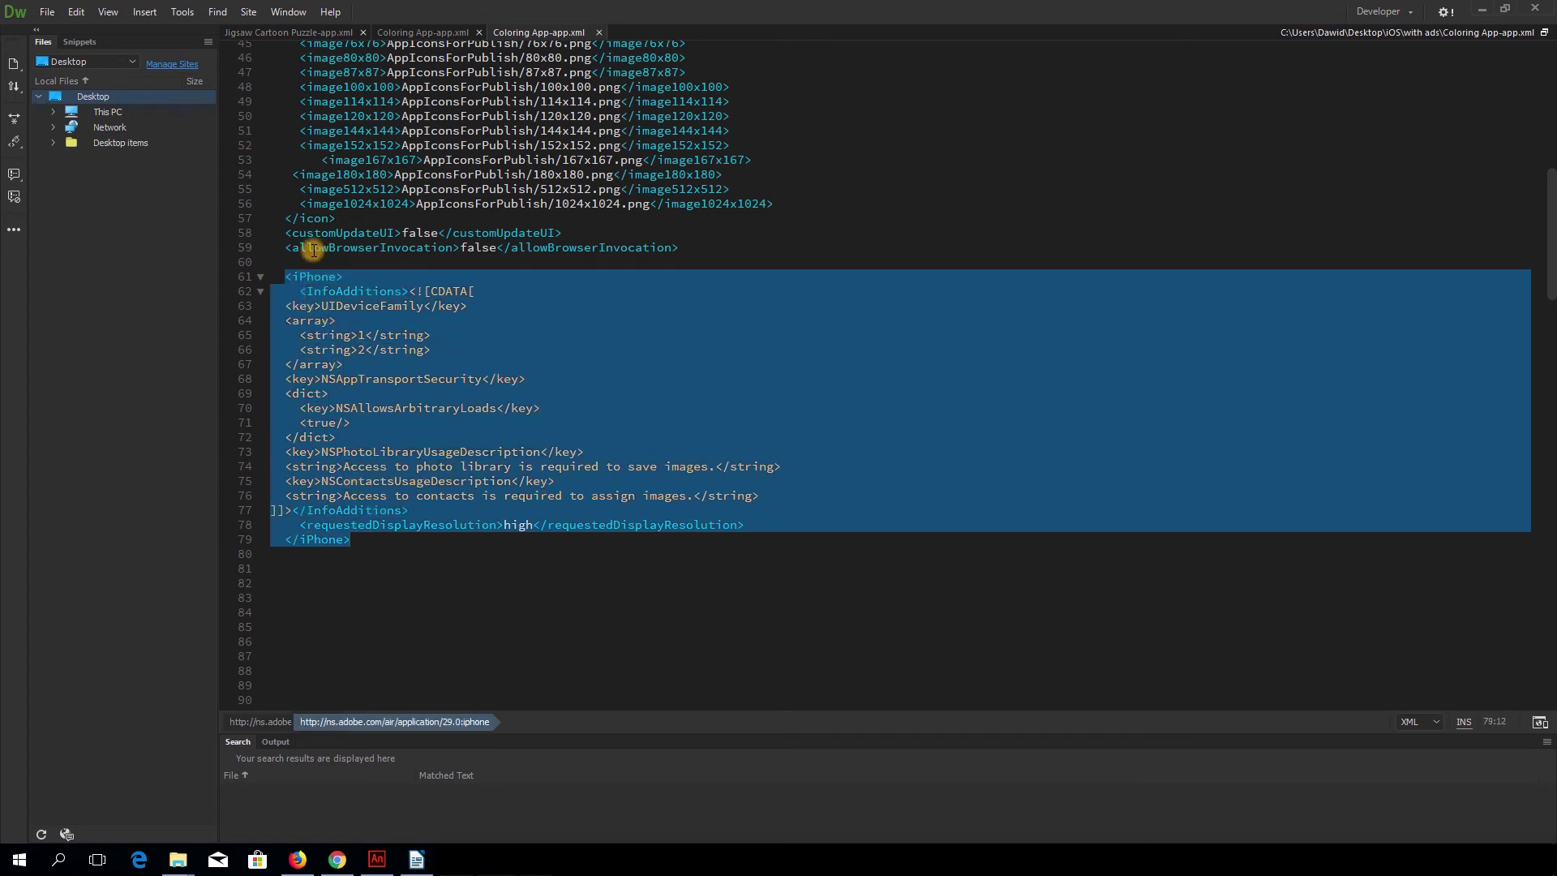
{"action": "left_click", "coordinate": [399, 544]}
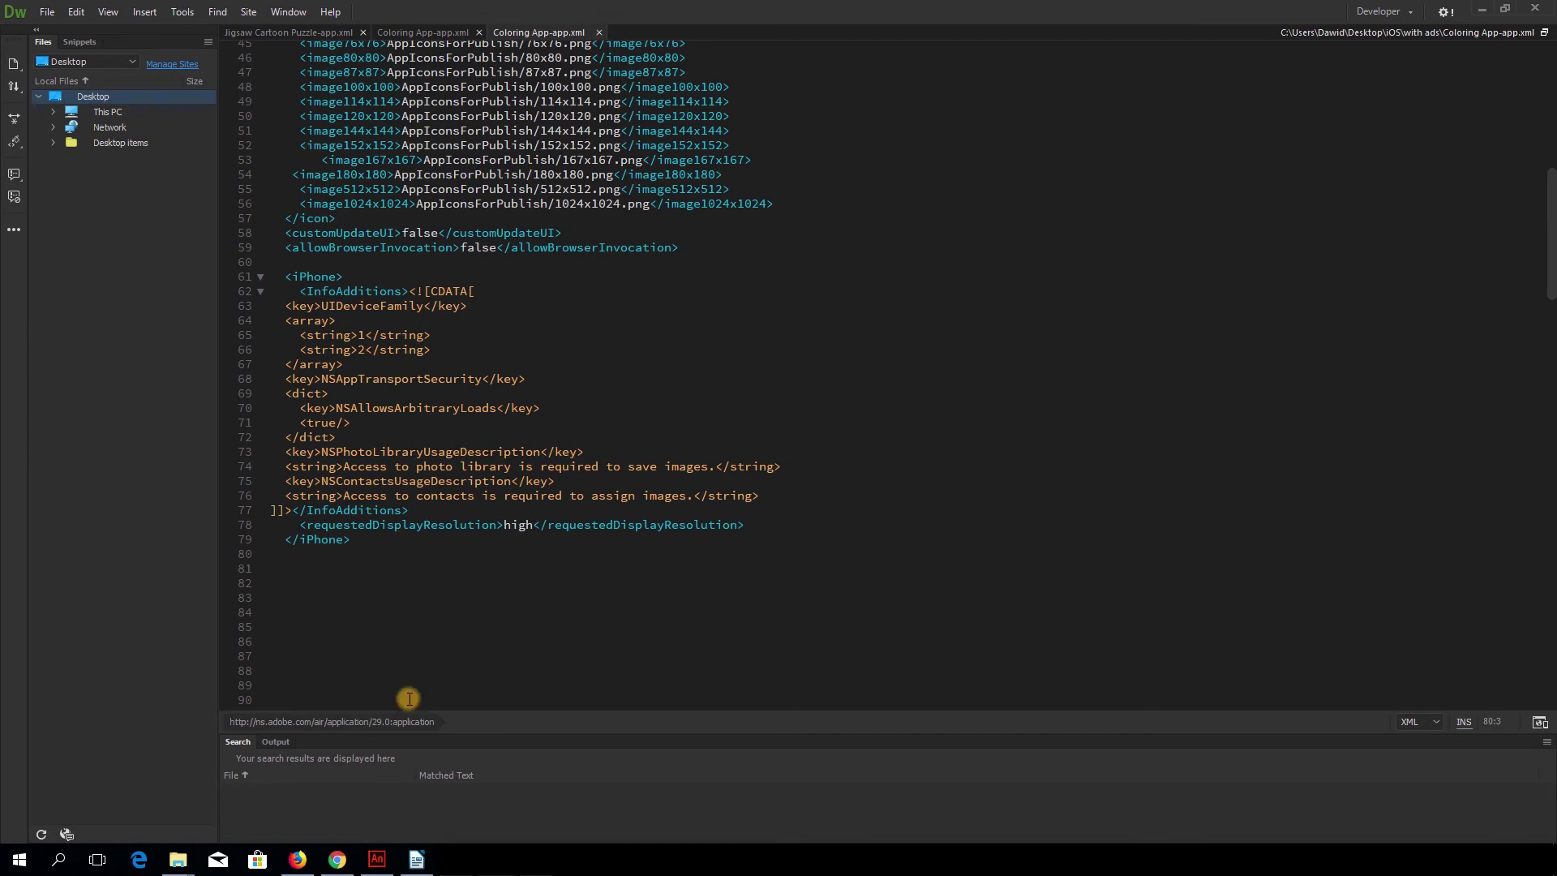
- In Installation Guide - iOS.doc, select the InfoAdditions XML from UIDeviceFamily to the contacts description
{"action": "left_click", "coordinate": [417, 860]}
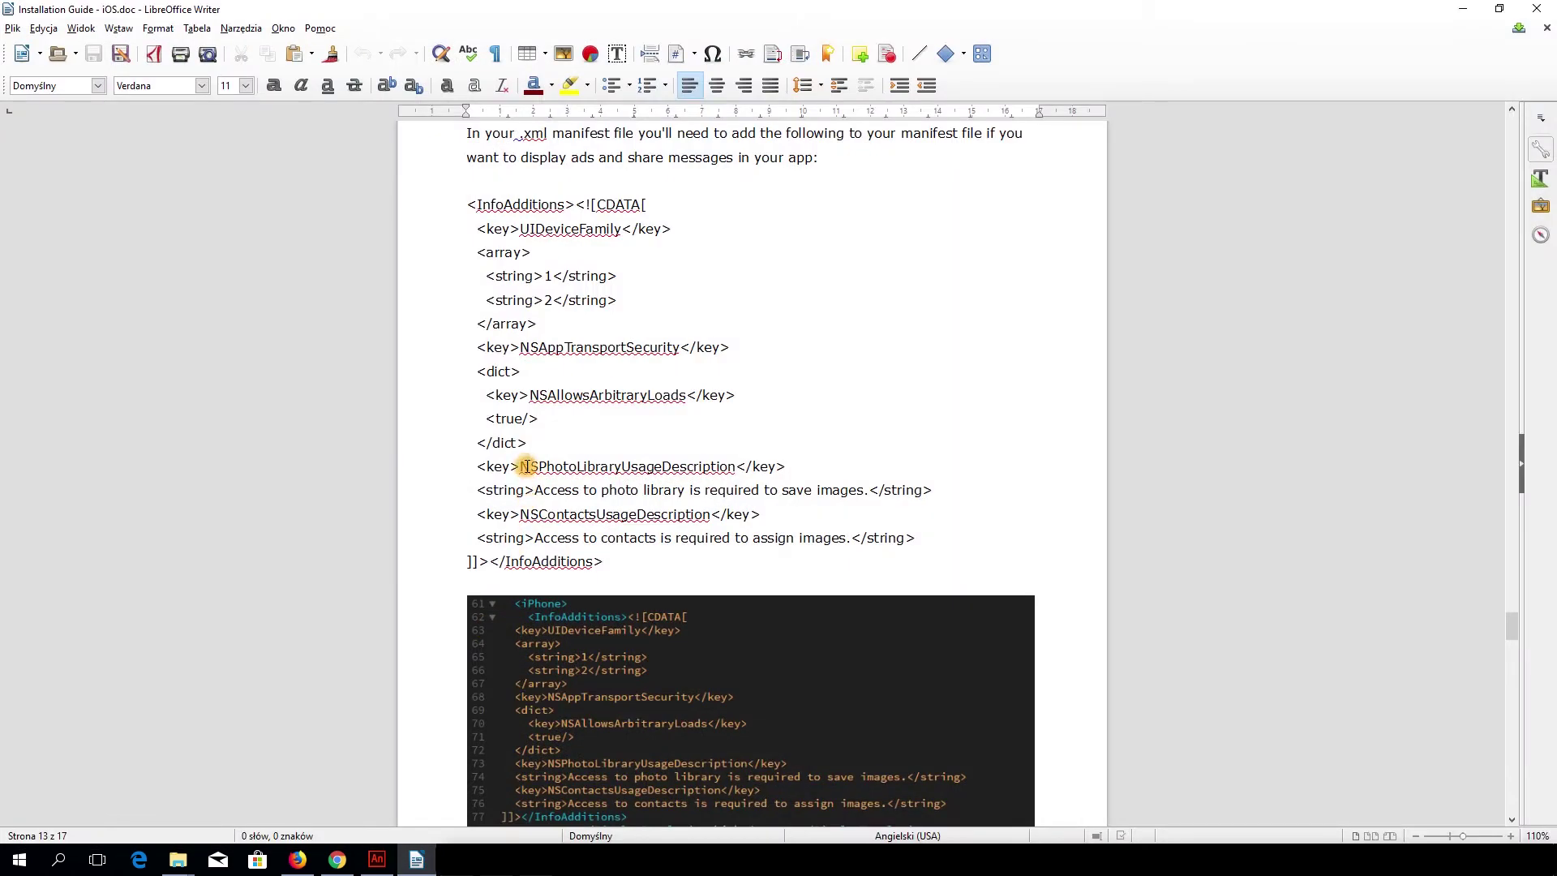
{"action": "left_click_drag", "start_coordinate": [604, 563], "coordinate": [455, 197]}
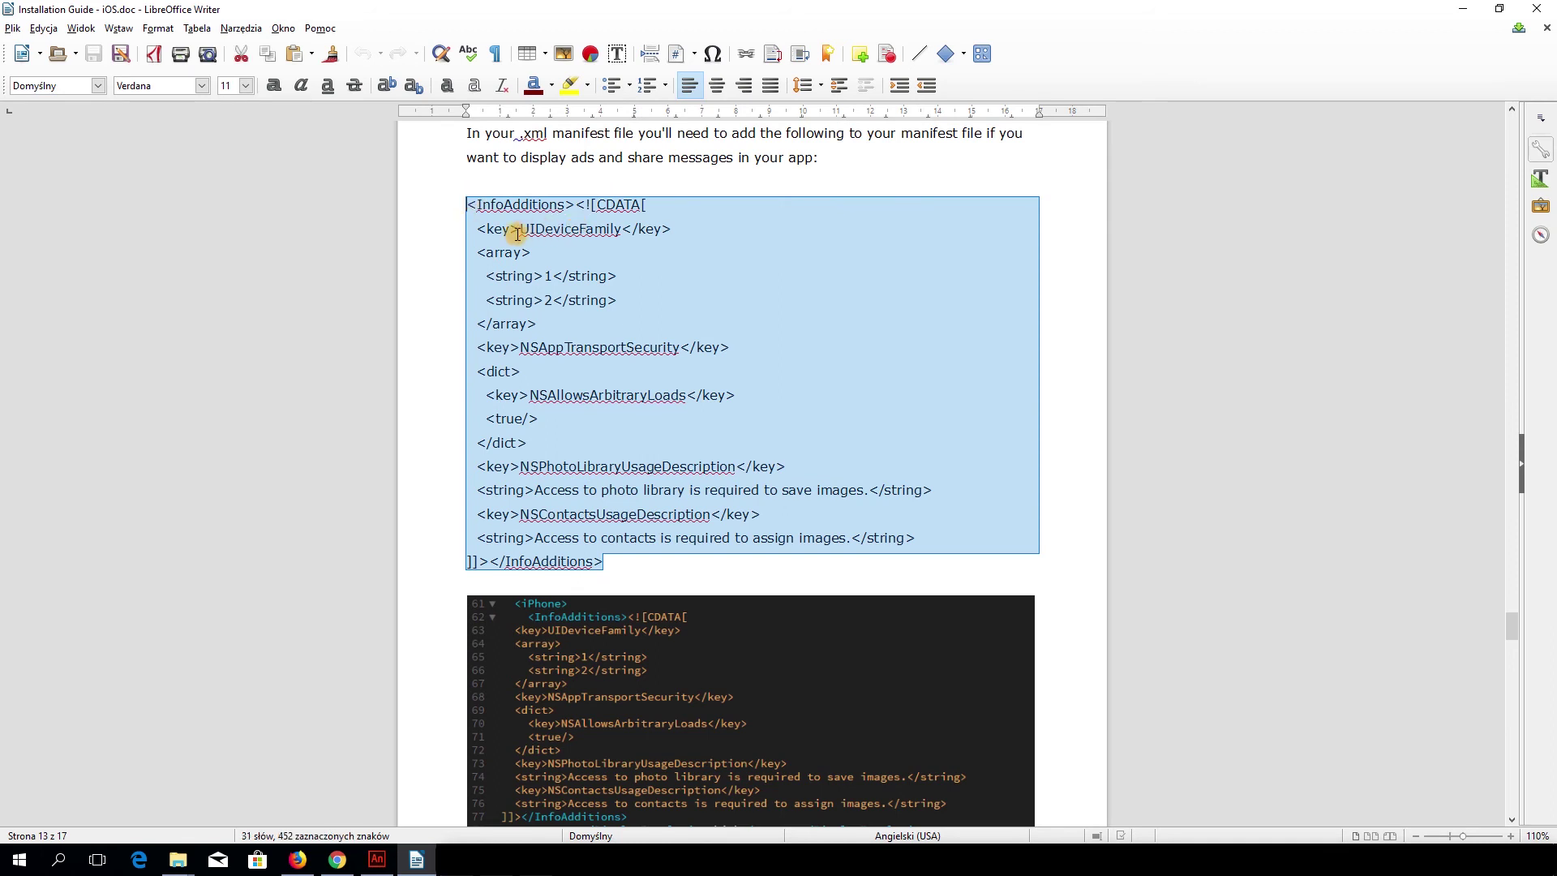
{"action": "scroll", "coordinate": [544, 357], "scroll_direction": "up", "scroll_amount": 2}
{"action": "scroll", "coordinate": [553, 359], "scroll_direction": "down", "scroll_amount": 2}
{"action": "scroll", "coordinate": [553, 360], "scroll_direction": "up", "scroll_amount": 1}
{"action": "scroll", "coordinate": [547, 379], "scroll_direction": "down", "scroll_amount": 1}
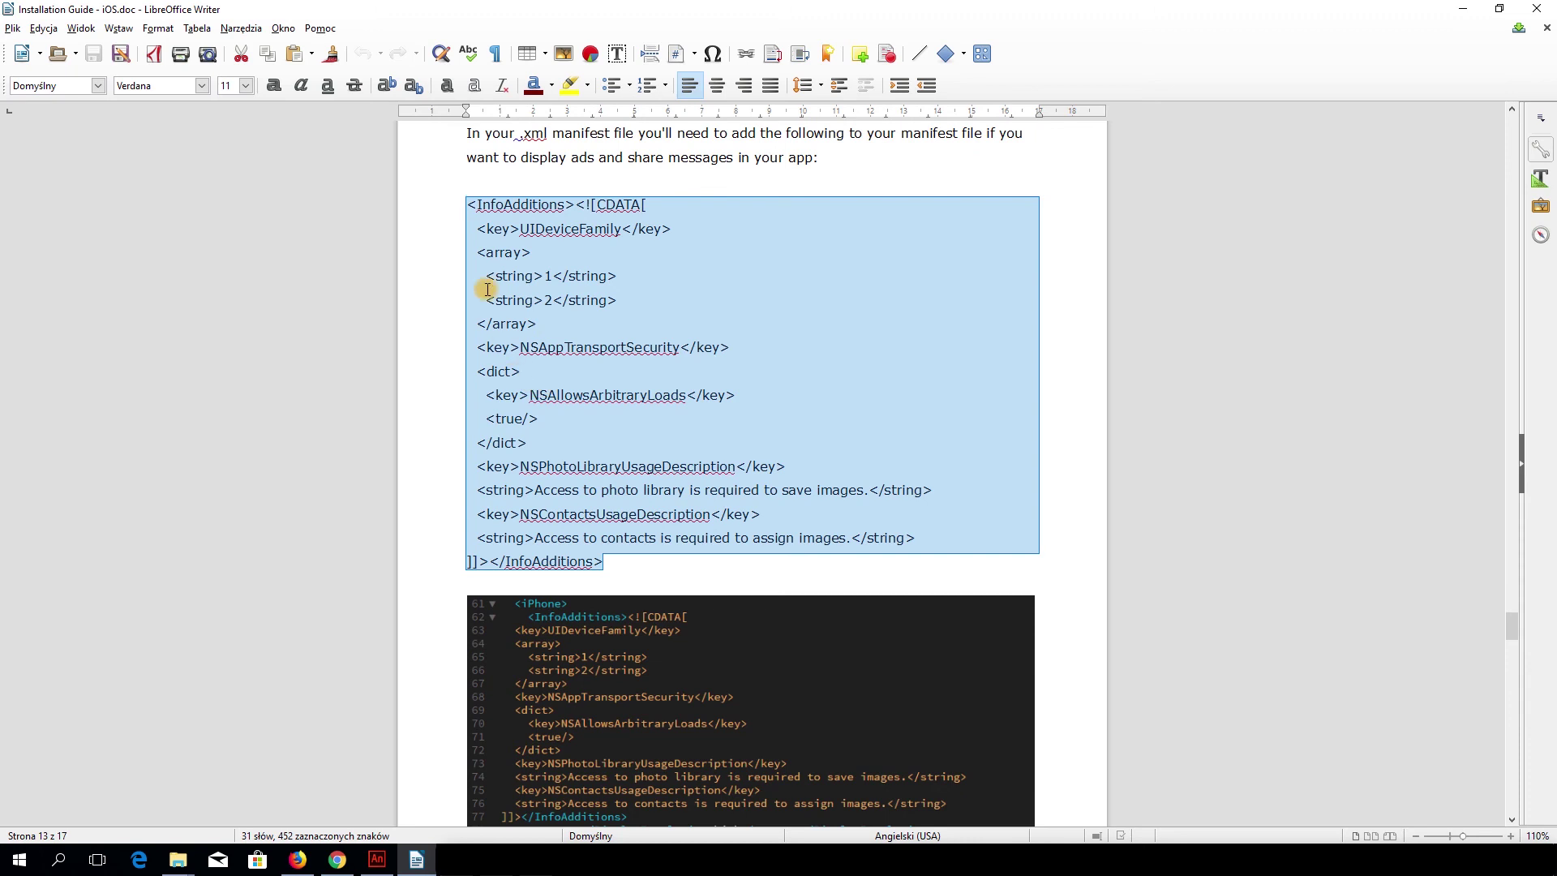